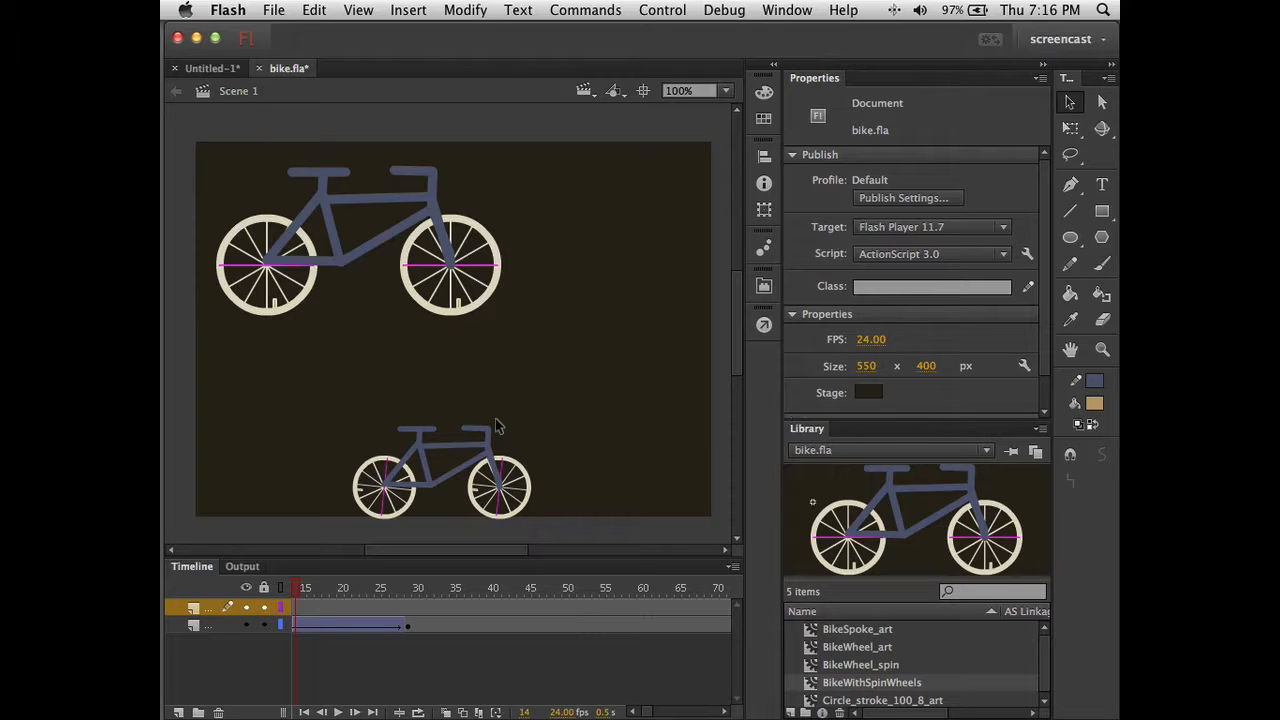
# Create a new 550 x 400 px ActionScript 3.0 document and set its stage colour to dark brown #282216
pyautogui.press('super+n')
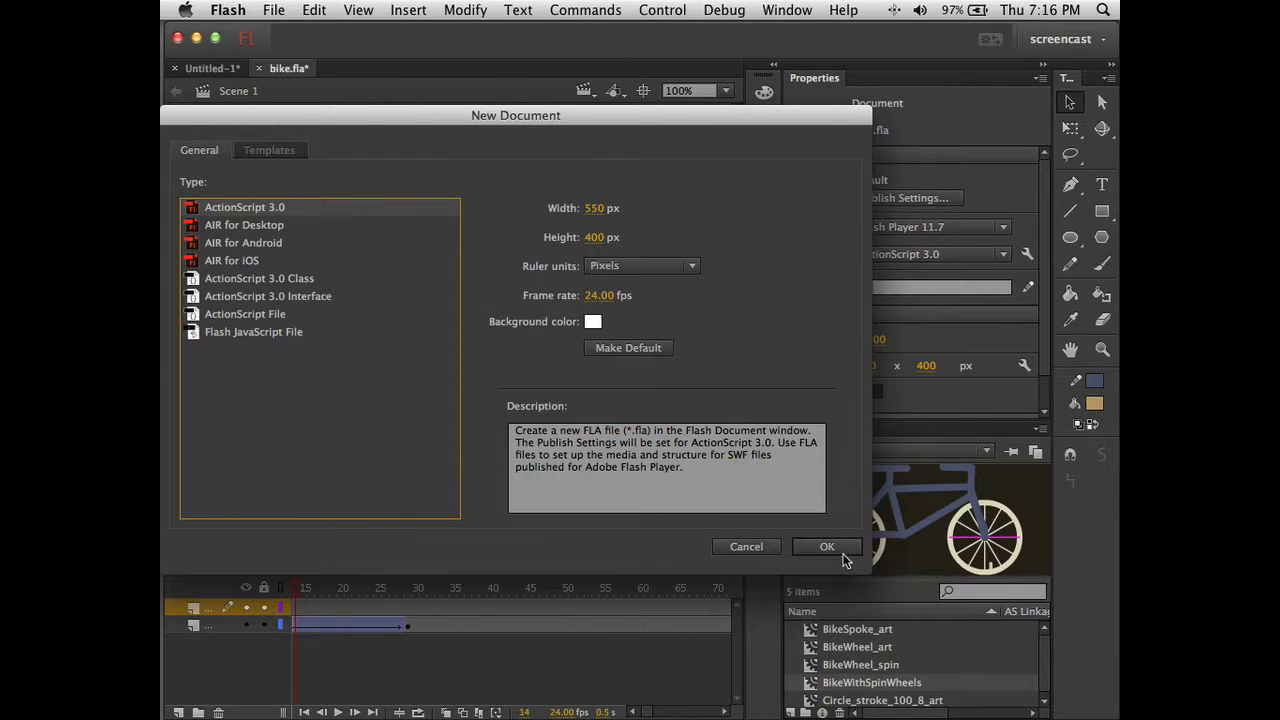
pyautogui.click(827, 547)
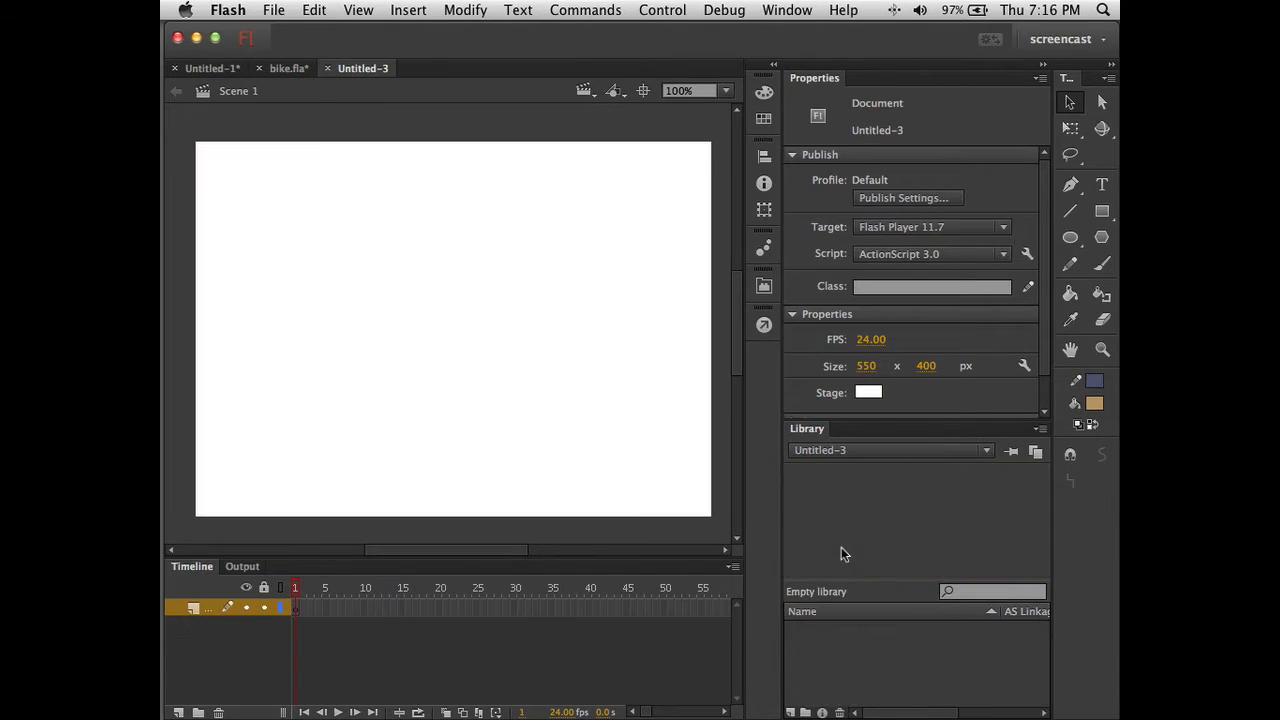
pyautogui.click(878, 391)
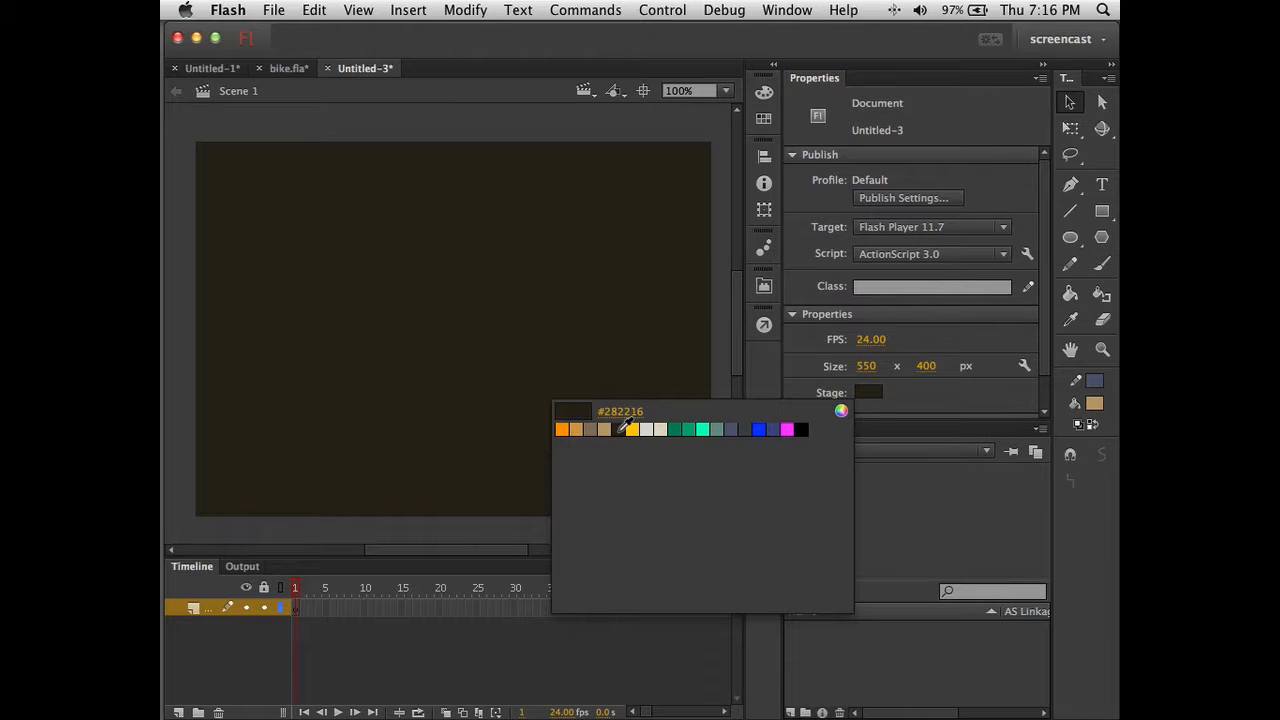
pyautogui.click(621, 429)
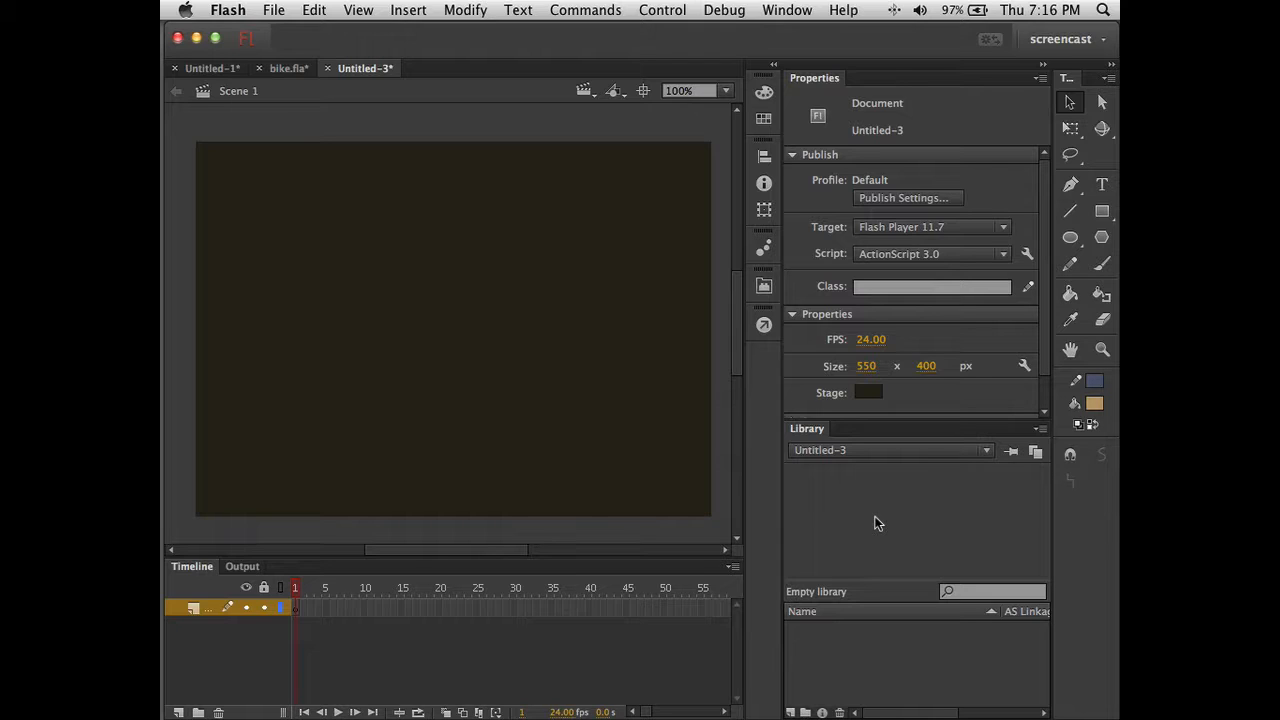
# Place an instance of BikeWithSpinWheels from the bike.fla library near the middle of the new document's stage
pyautogui.click(886, 451)
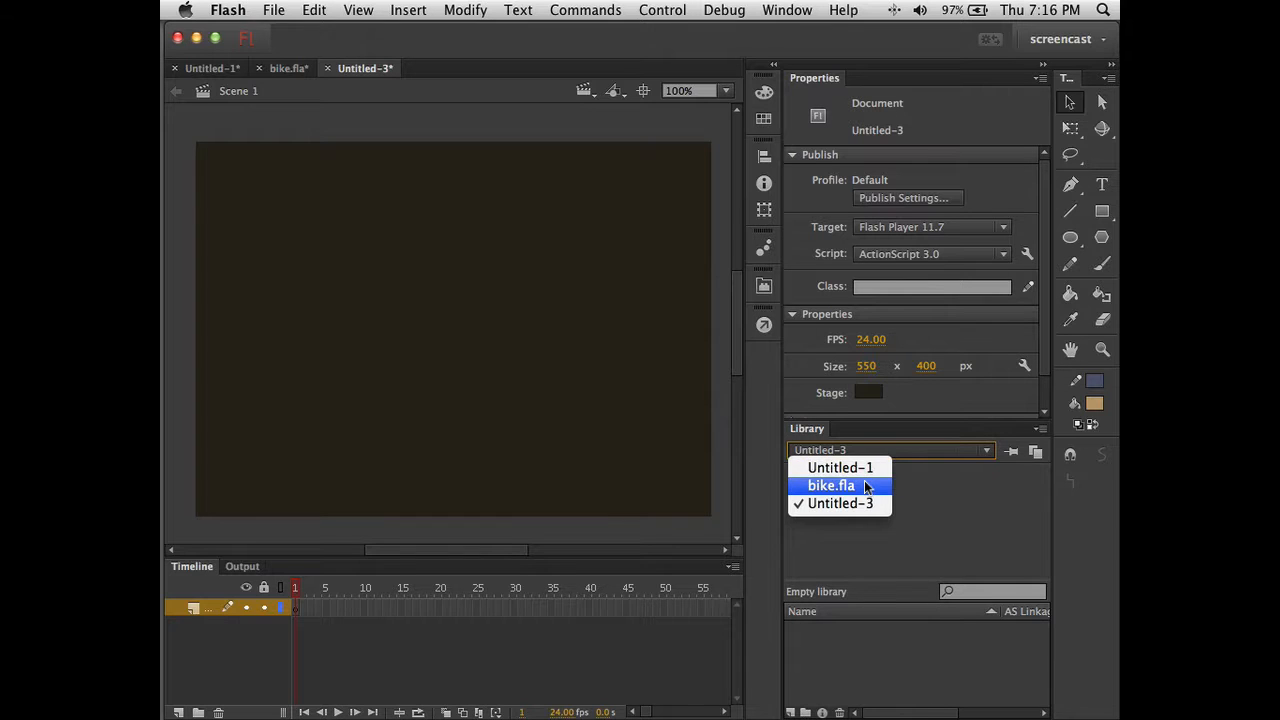
pyautogui.click(866, 486)
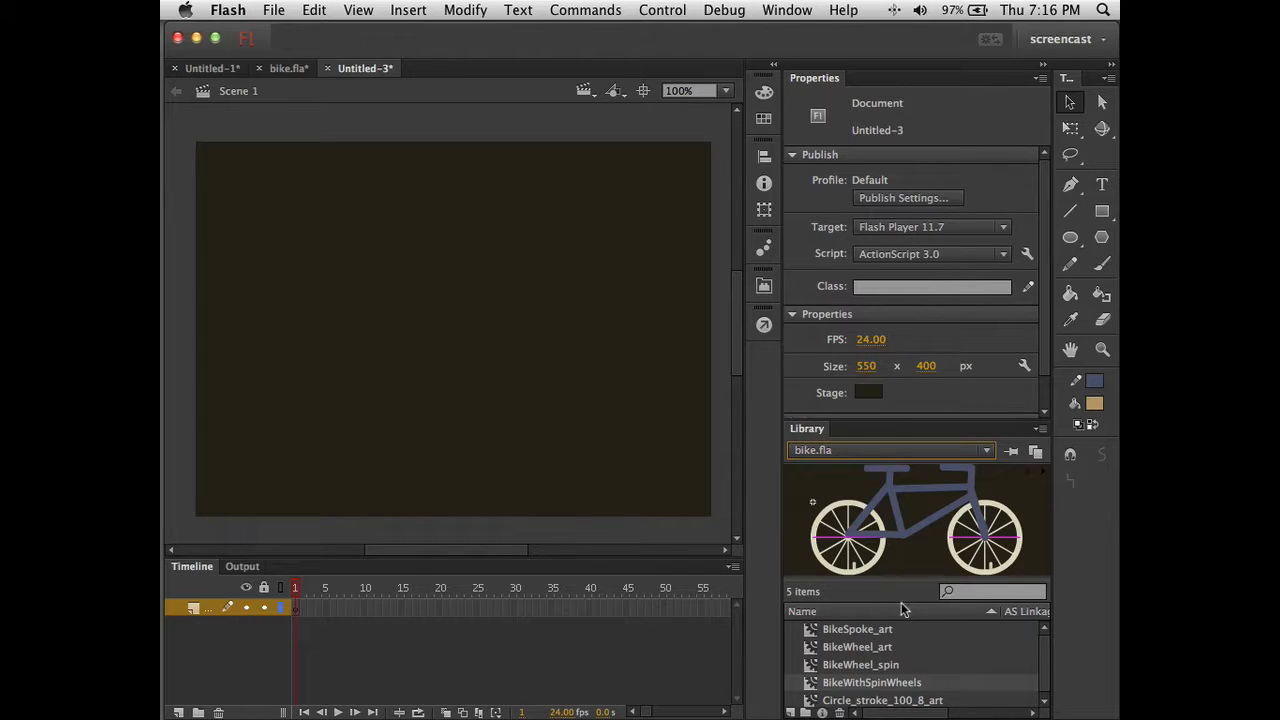
pyautogui.click(900, 682)
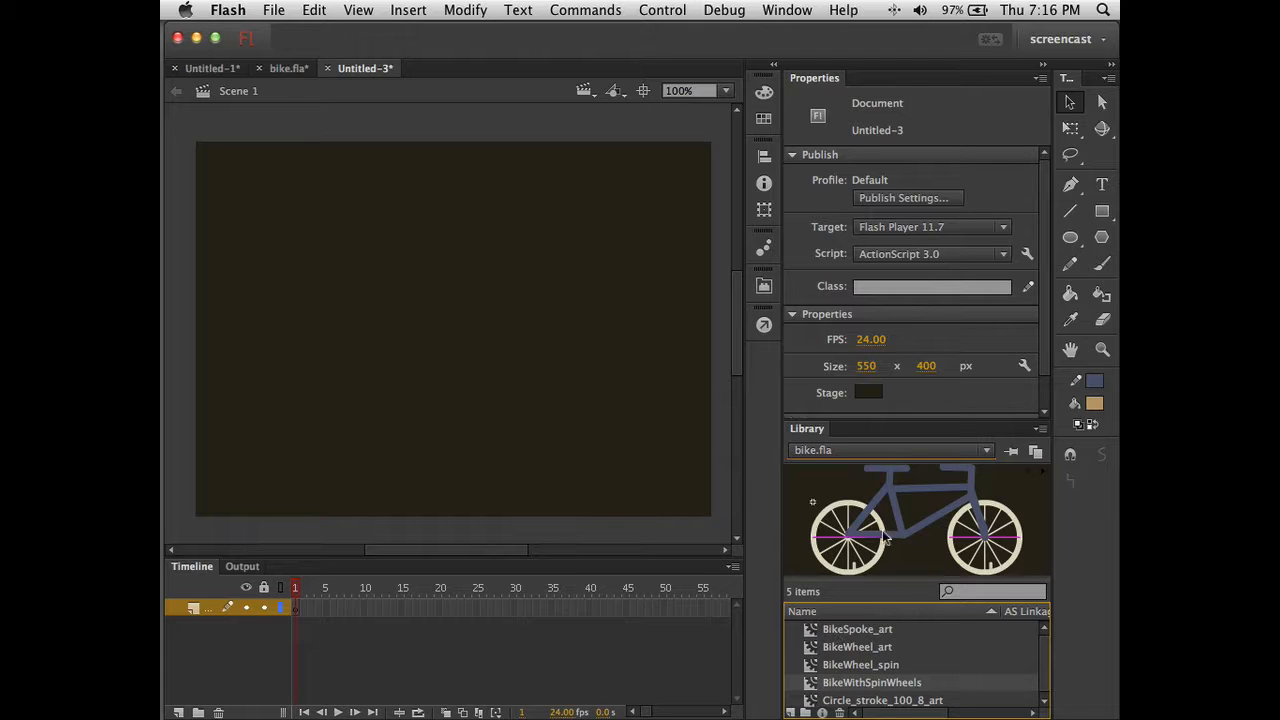
pyautogui.moveTo(887, 513); pyautogui.dragTo(497, 306)
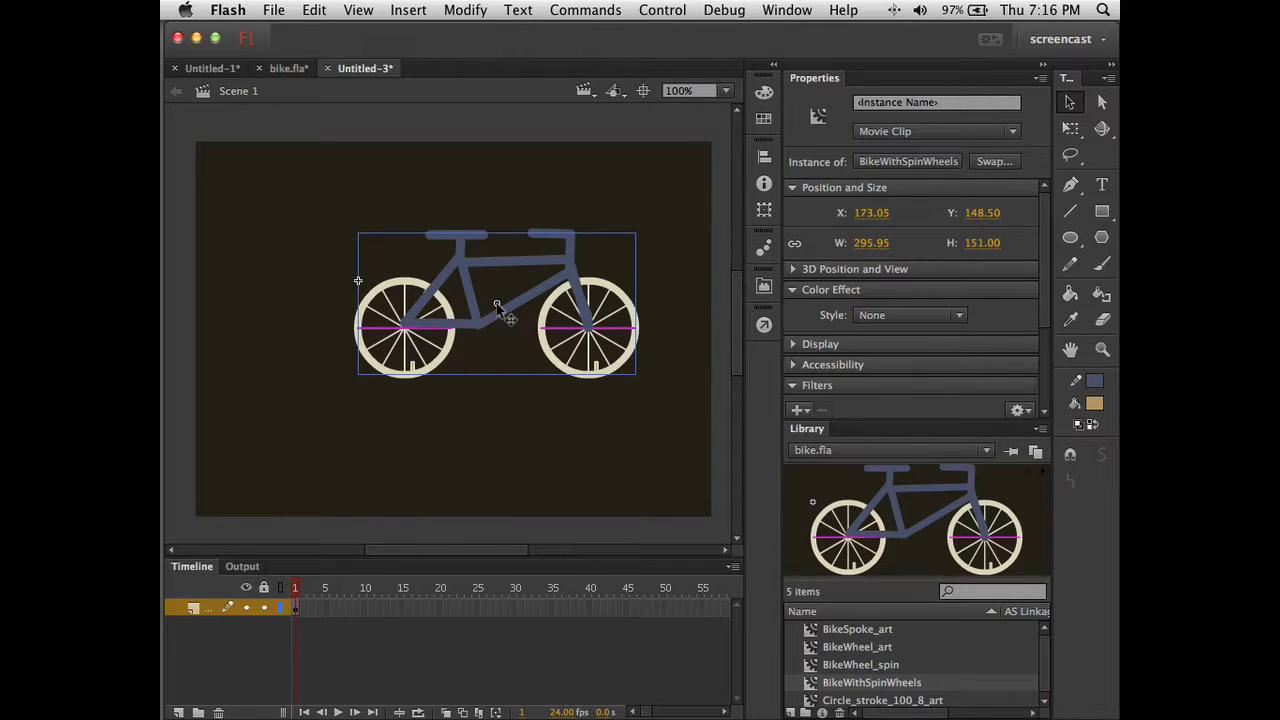
# Switch the library view back to Untitled-3 and make room to list all of its symbols
pyautogui.click(831, 452)
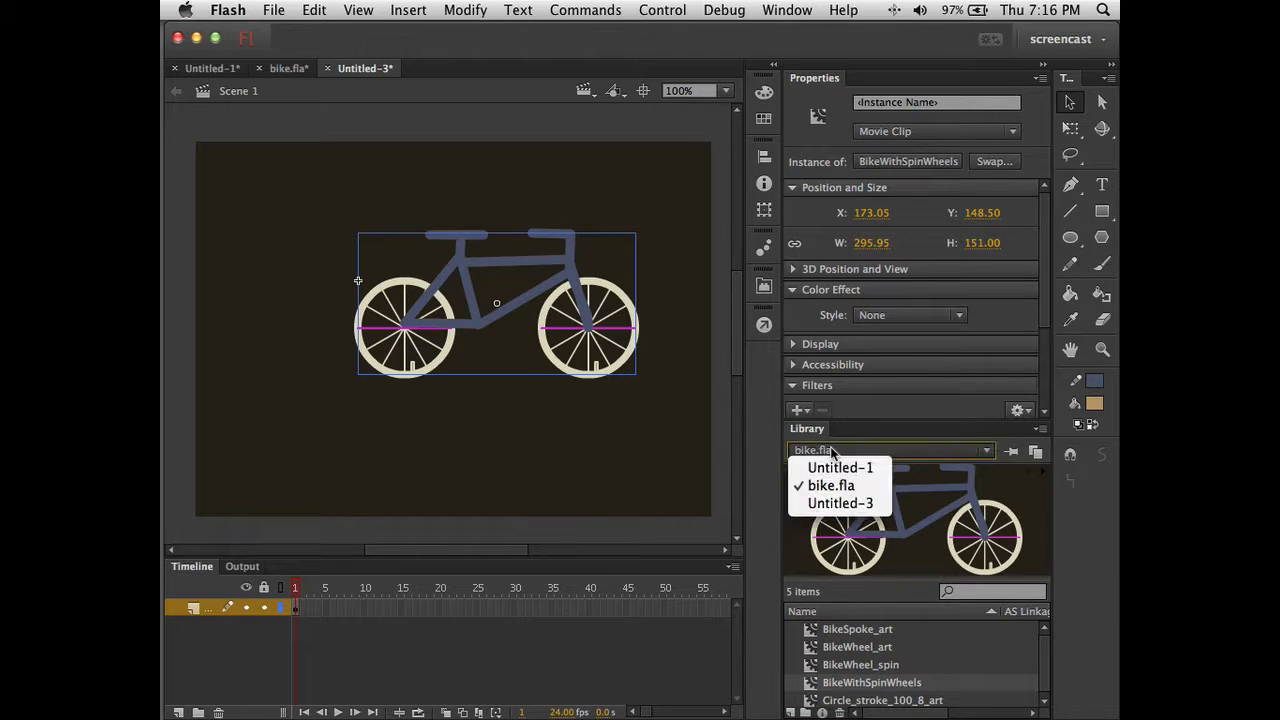
pyautogui.click(838, 504)
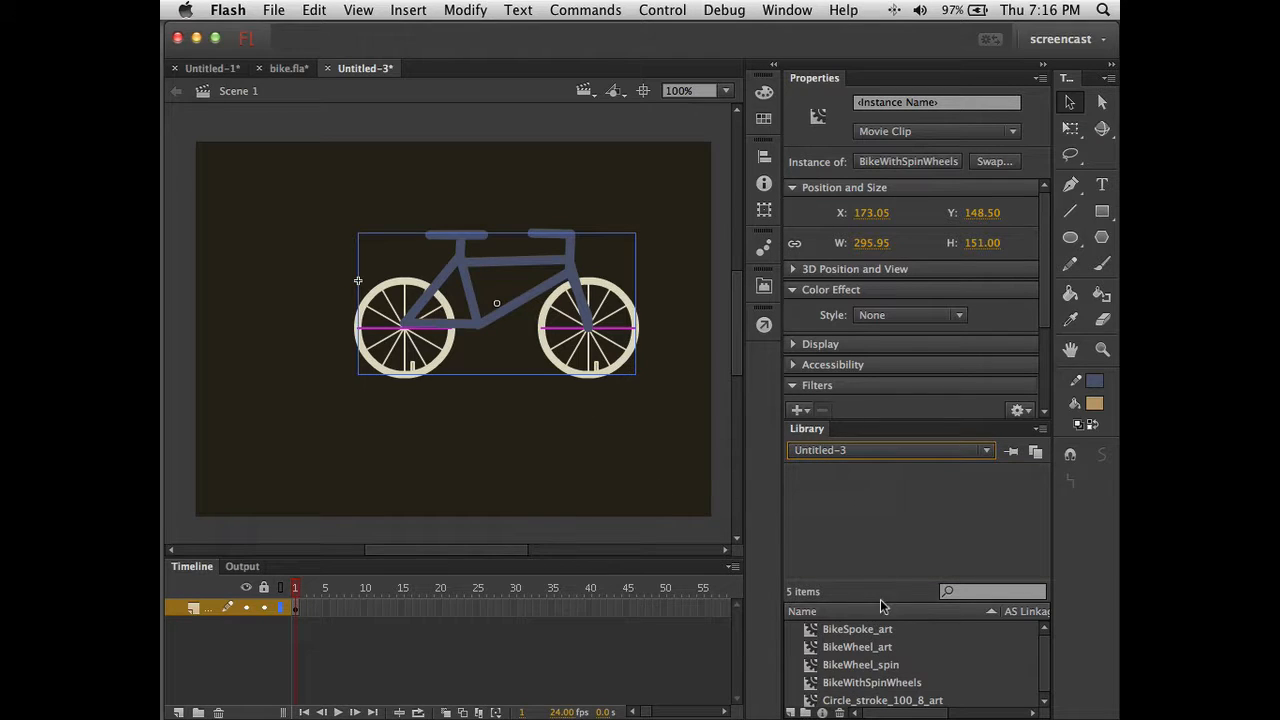
pyautogui.doubleClick(828, 78)
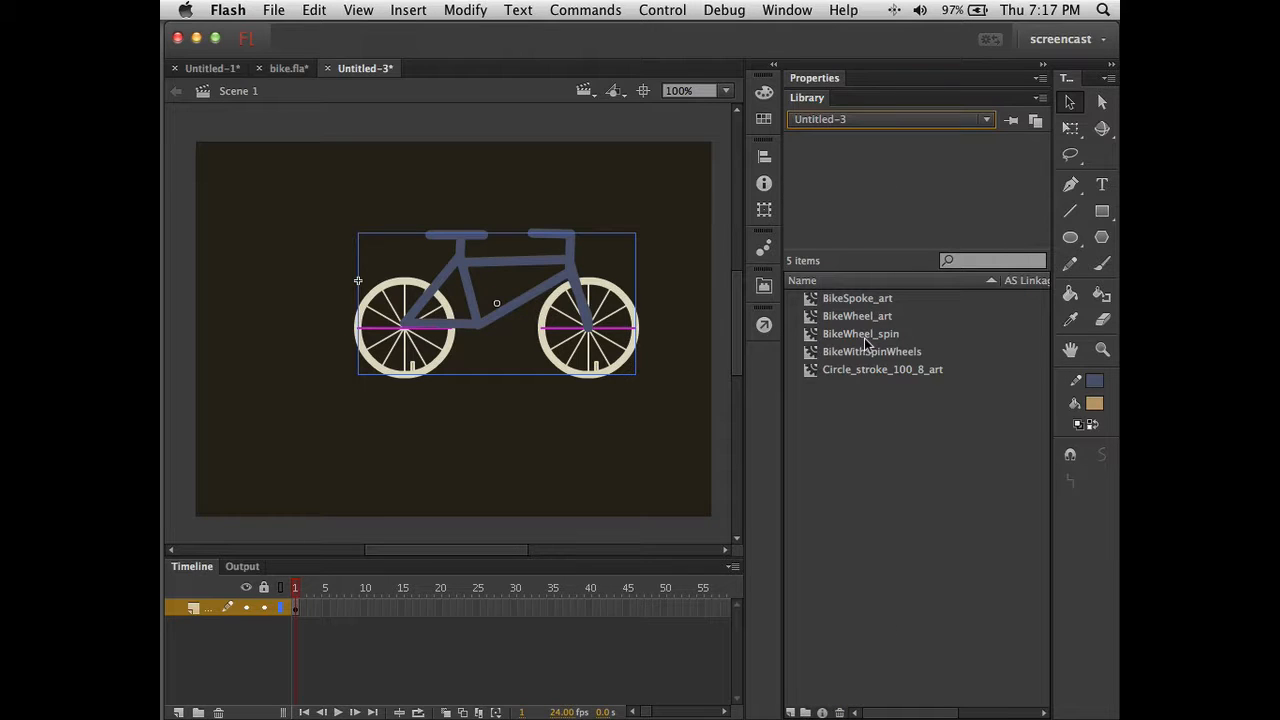
# Save the new document as bikeHamsterWheel.fla in the _demoCurrent folder
pyautogui.press('super+s')
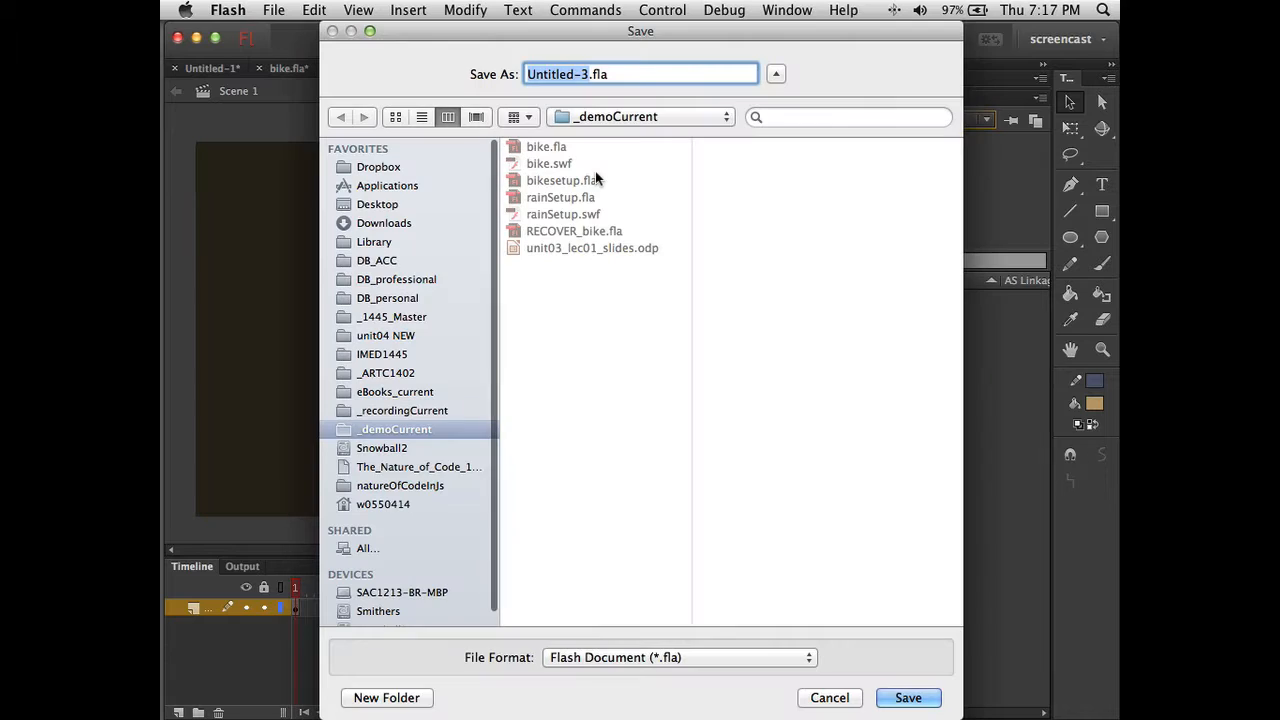
pyautogui.write('bikeHam')
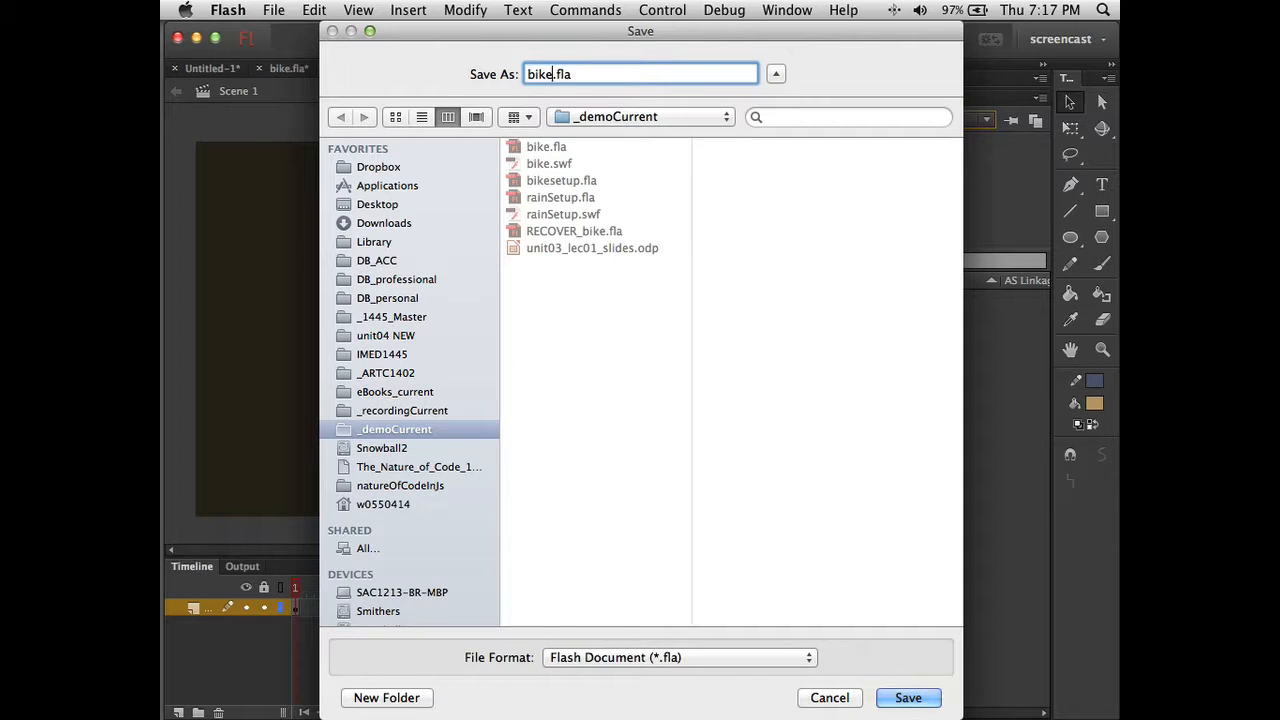
pyautogui.write('sterWheel')
pyautogui.press('Return')
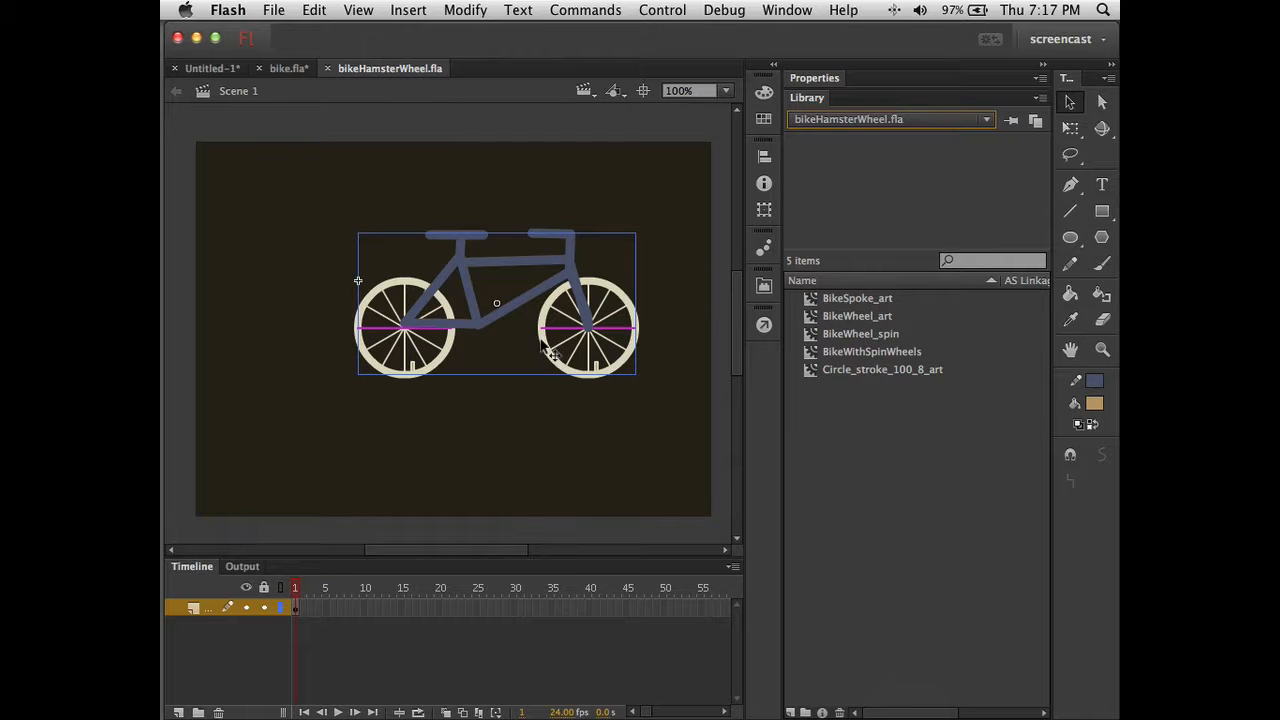
# Move the bike lower on the stage and scale it proportionally to 75%
pyautogui.moveTo(543, 347); pyautogui.dragTo(529, 408)
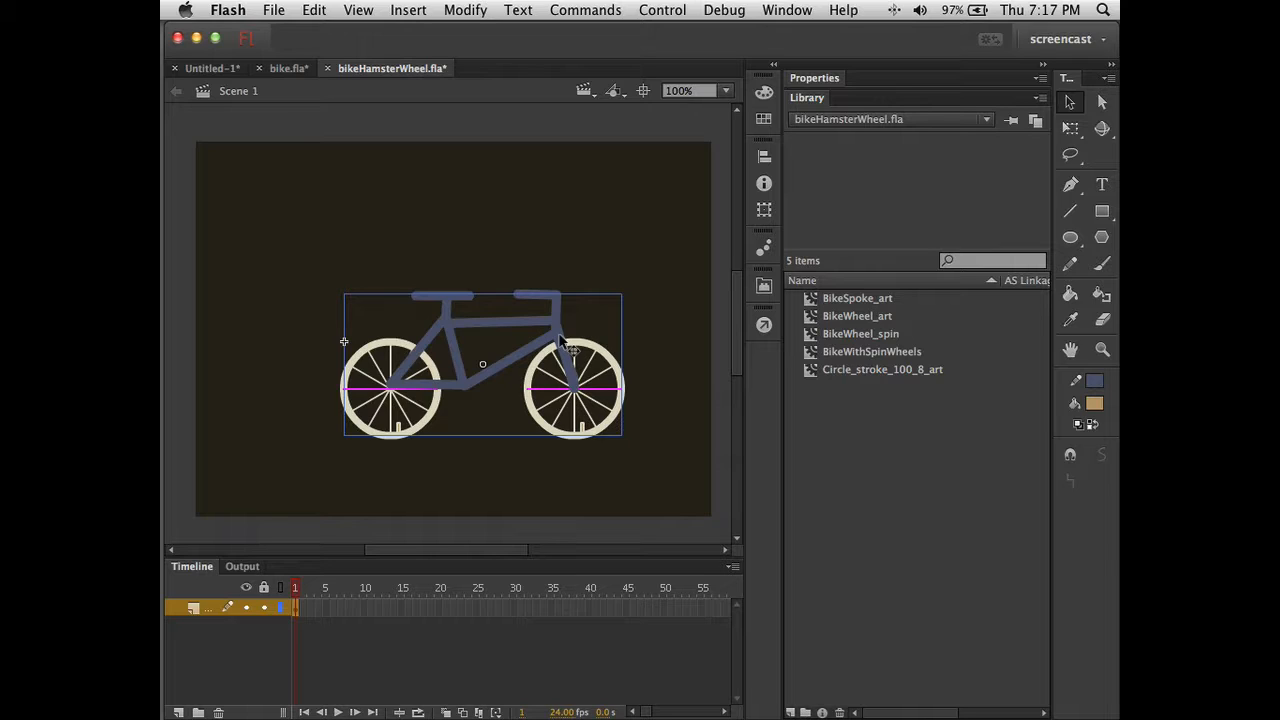
pyautogui.click(764, 157)
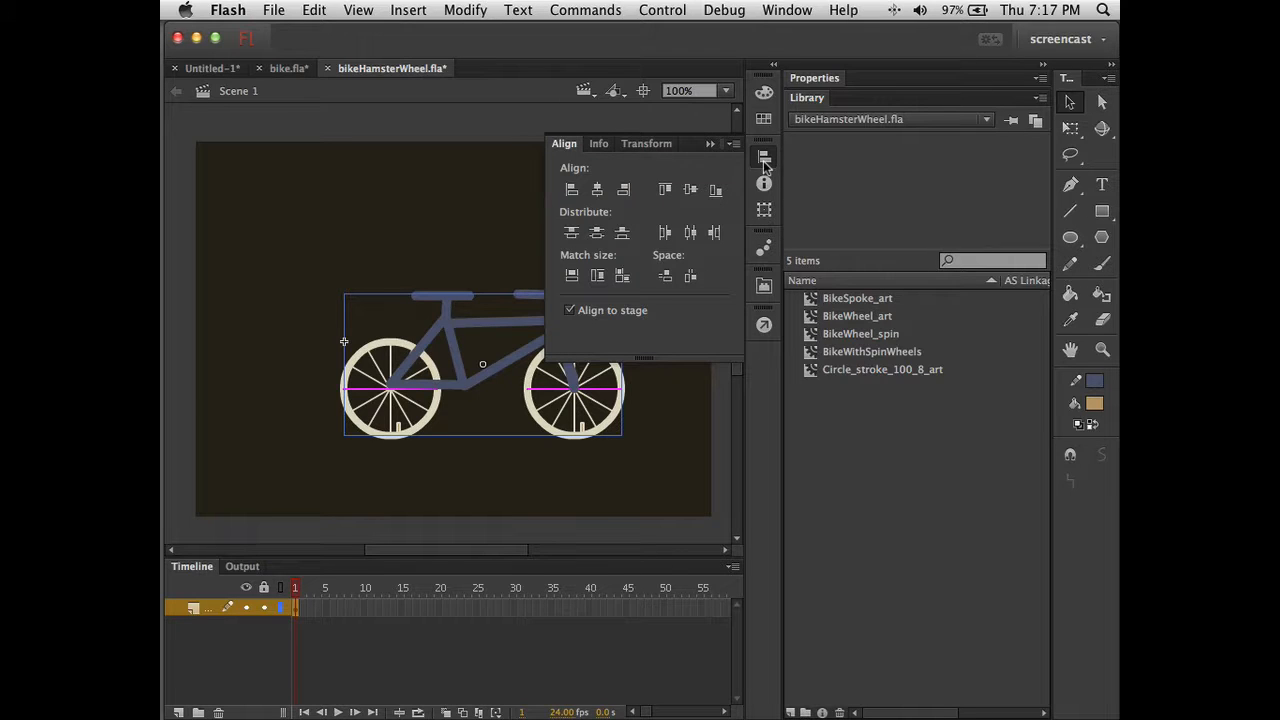
pyautogui.click(632, 142)
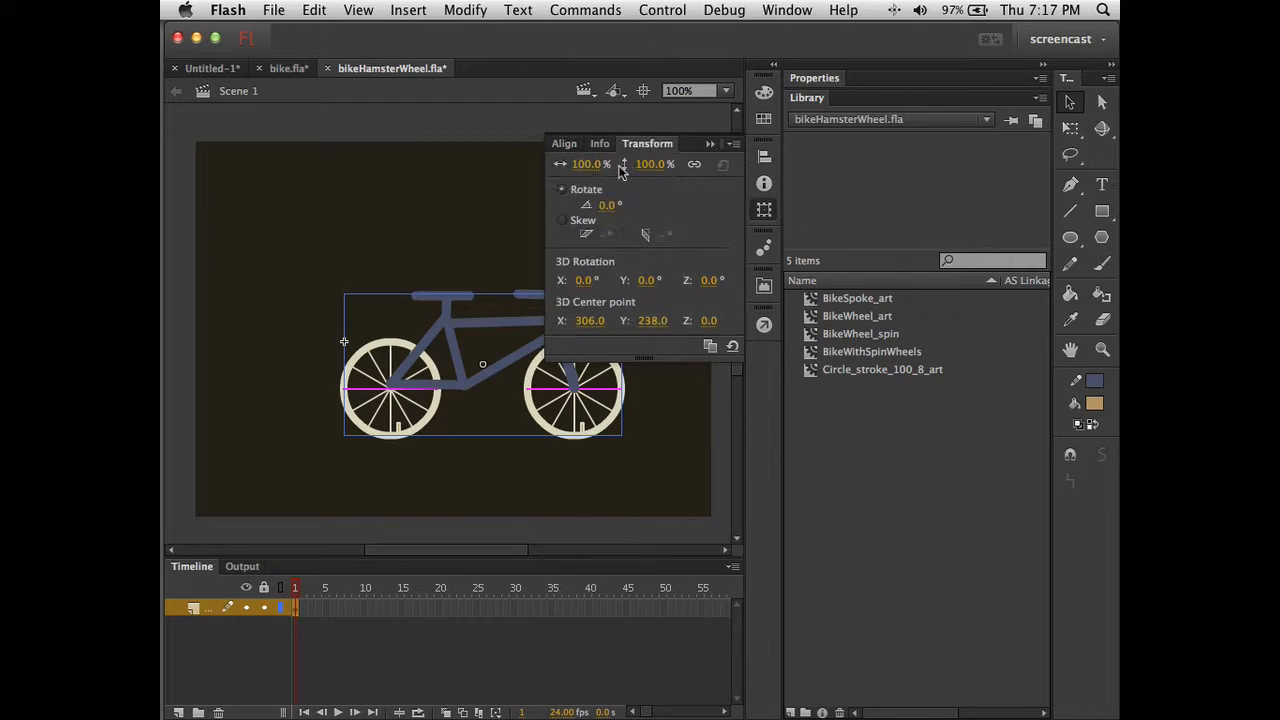
pyautogui.click(587, 166)
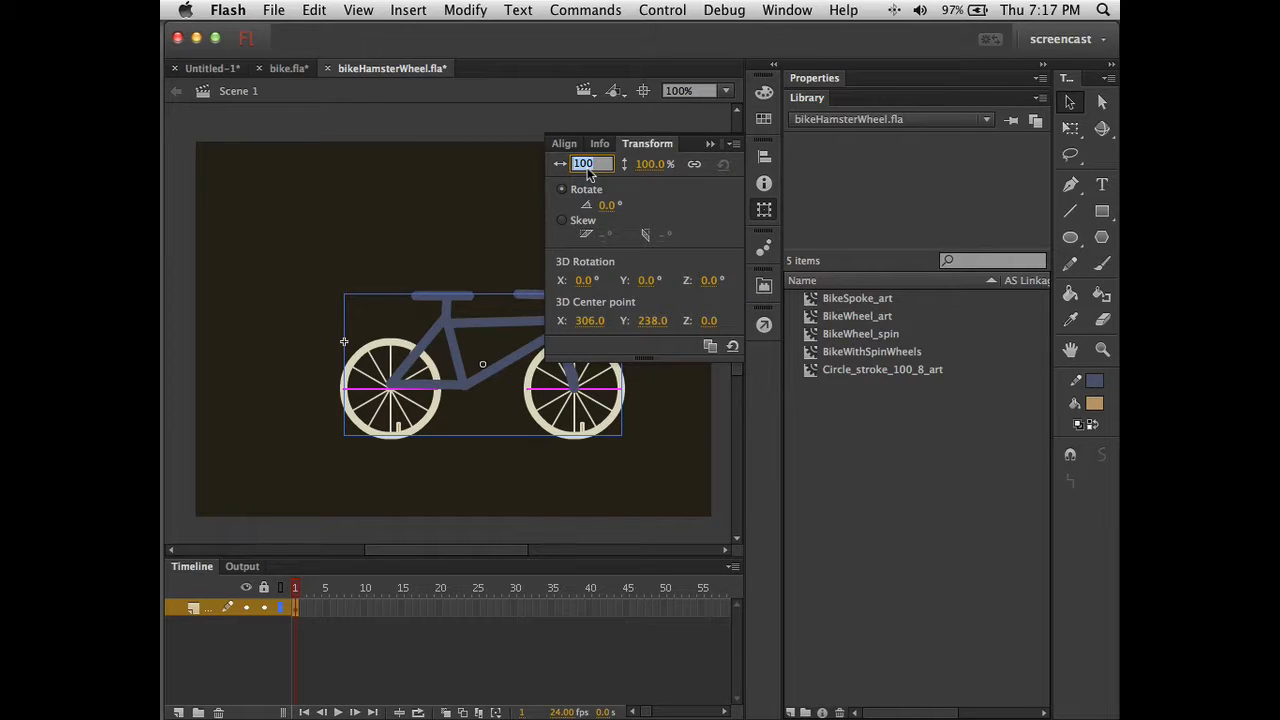
pyautogui.write('75')
pyautogui.press('Return')
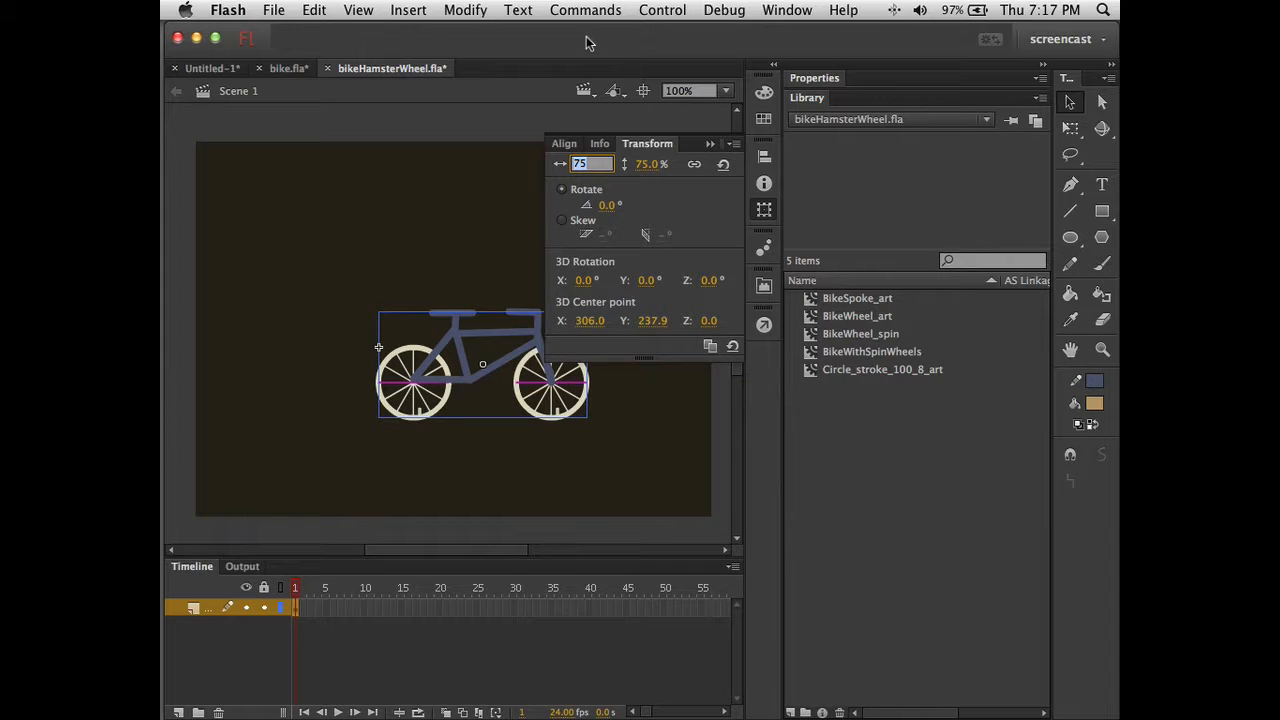
# Scale the bike proportionally to 60% and move it near the lower edge of the stage
pyautogui.doubleClick(579, 164)
pyautogui.write('60')
pyautogui.press('Return')
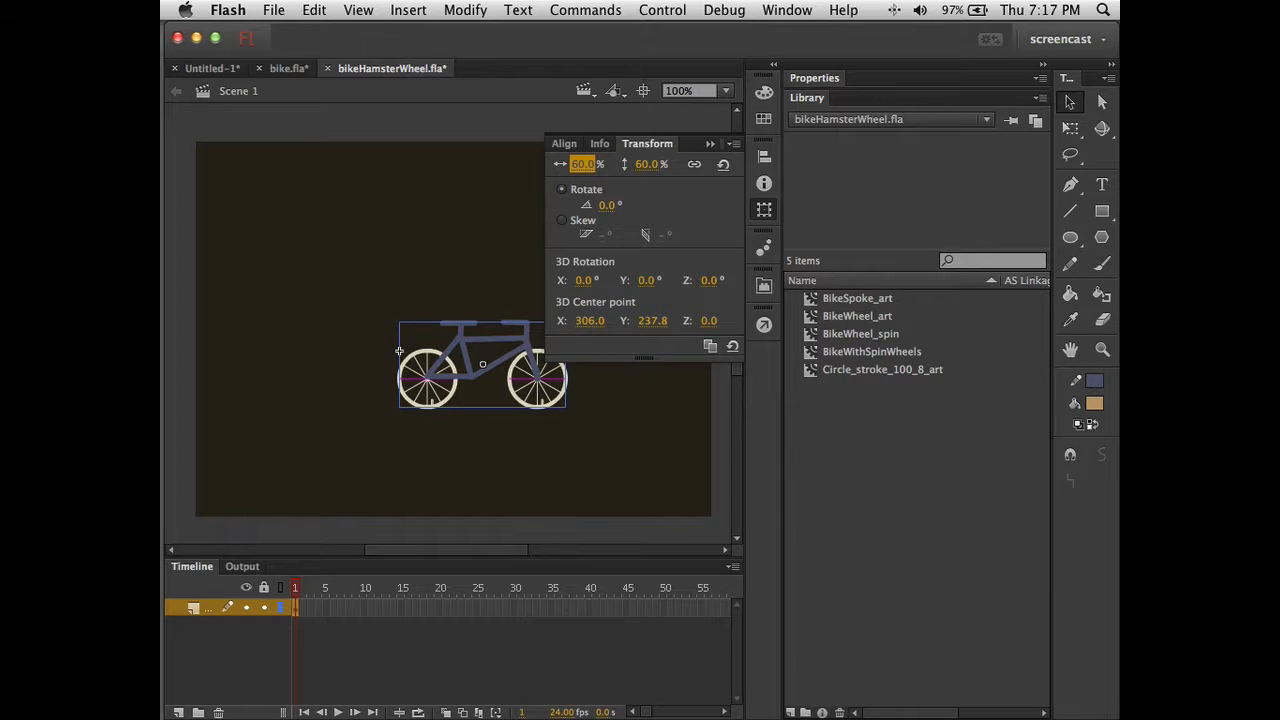
pyautogui.click(710, 144)
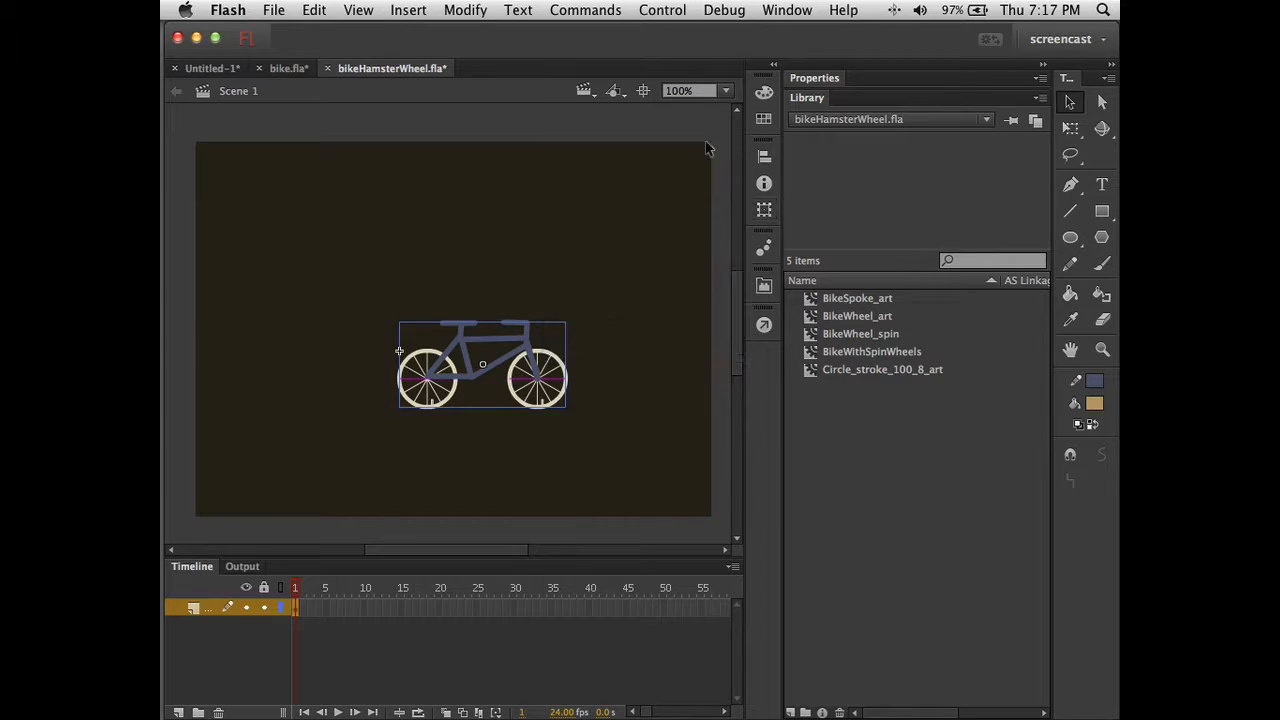
pyautogui.click(576, 346)
pyautogui.click(527, 345)
pyautogui.moveTo(527, 345); pyautogui.dragTo(513, 428)
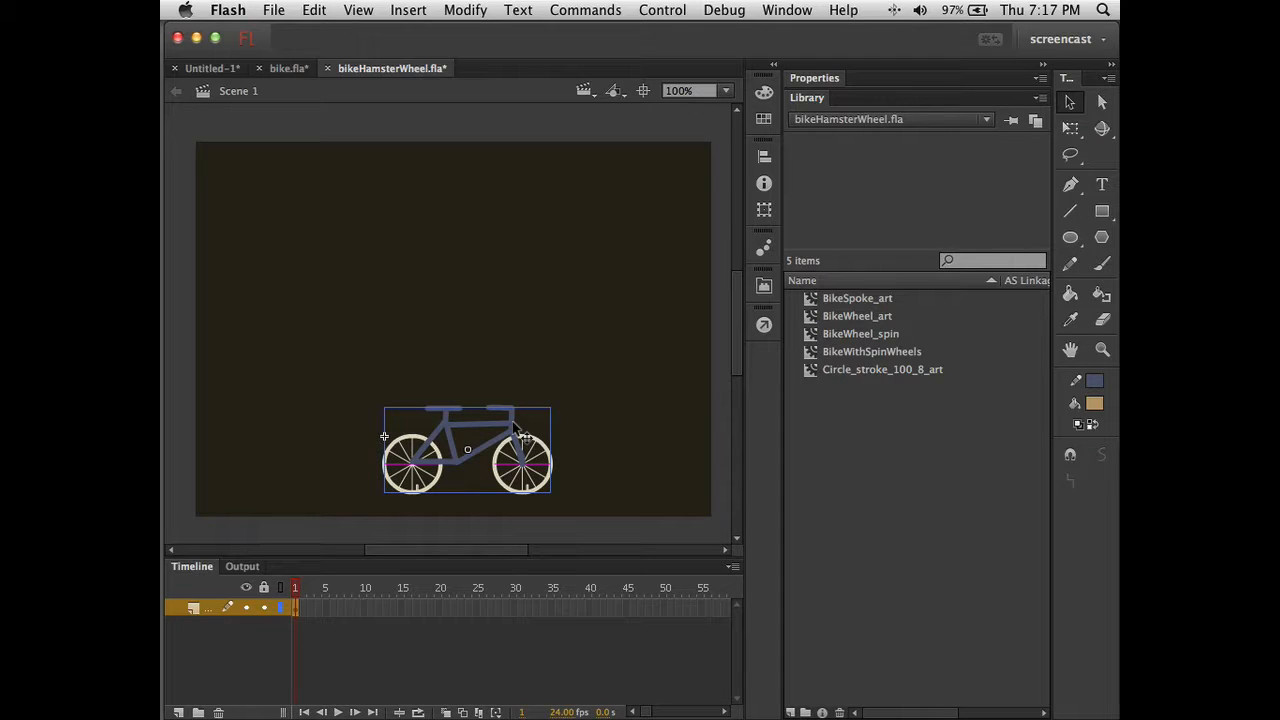
# Delete the bike instance from the stage
pyautogui.press('Delete')
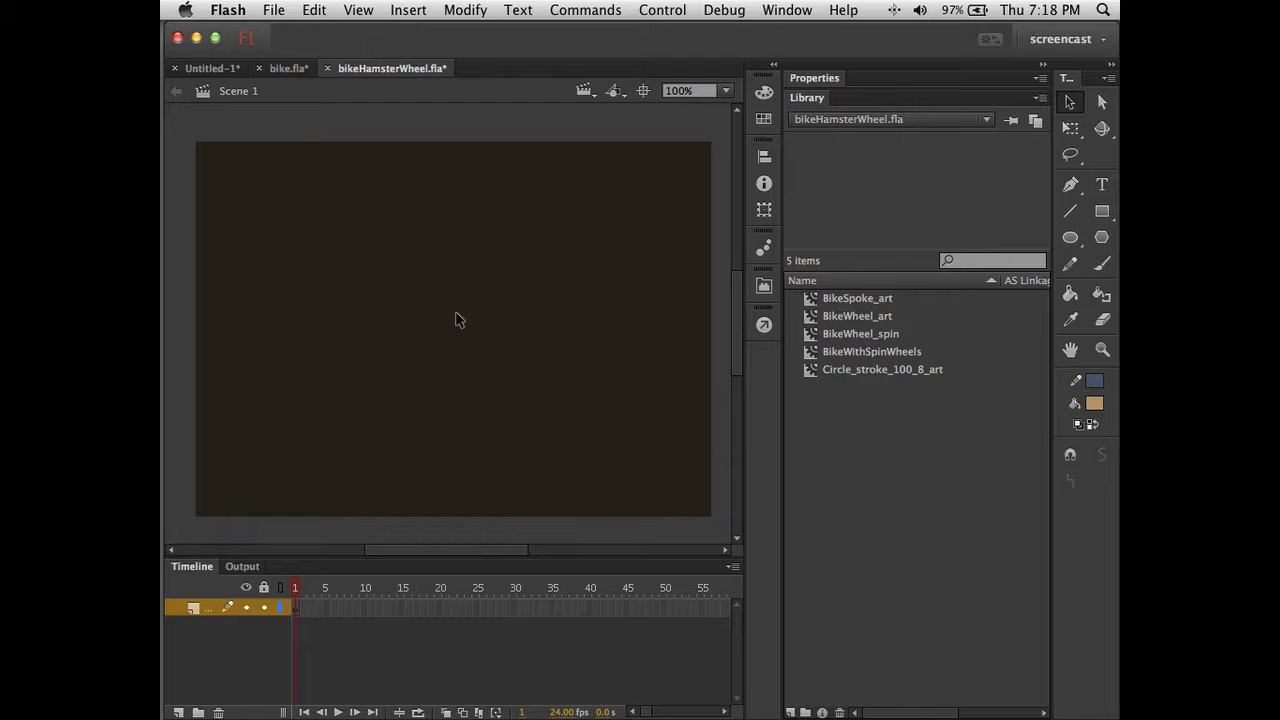
pyautogui.click(408, 11)
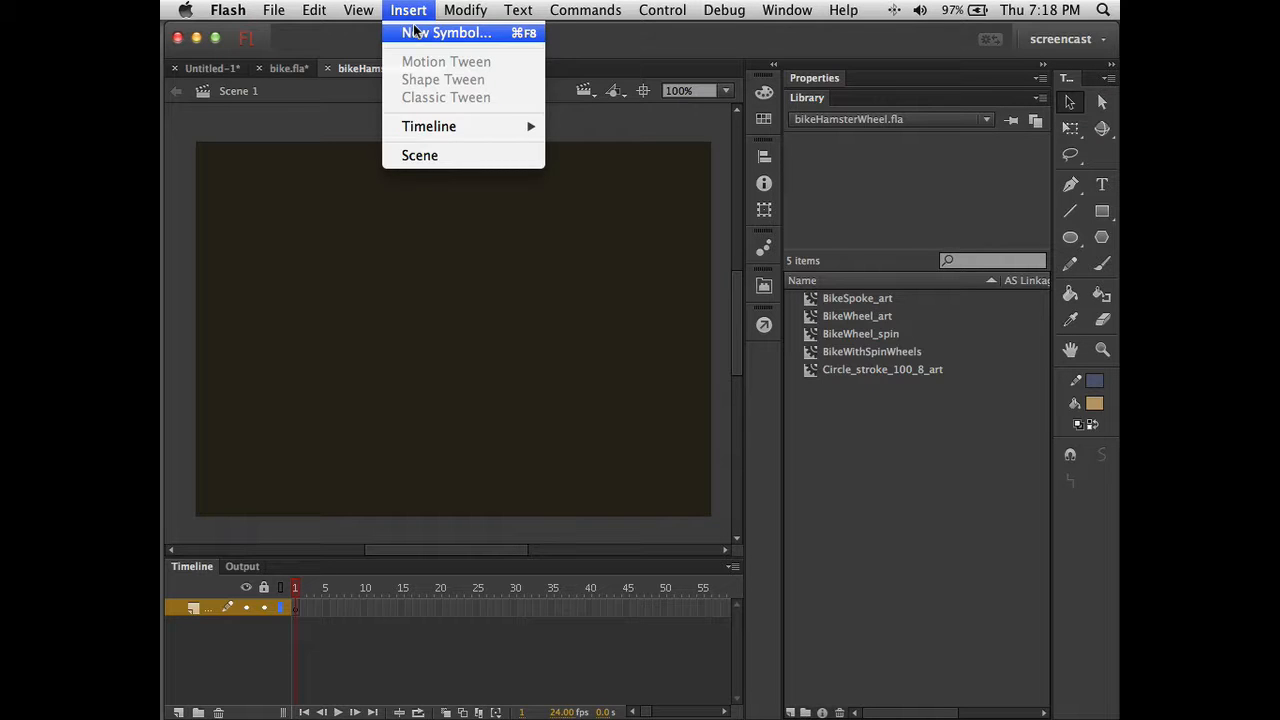
pyautogui.click(411, 13)
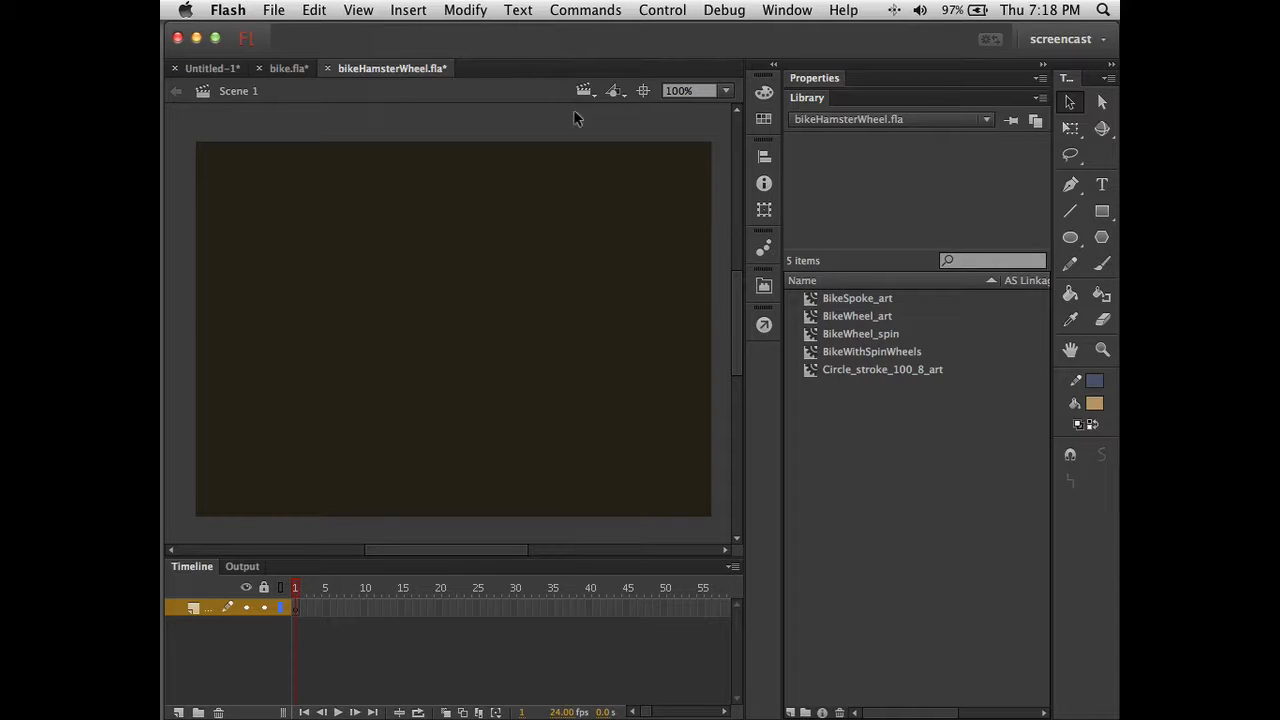
# Draw a circle about 288 px in diameter with the Oval tool, using no fill and a grey-green stroke
pyautogui.click(1071, 246)
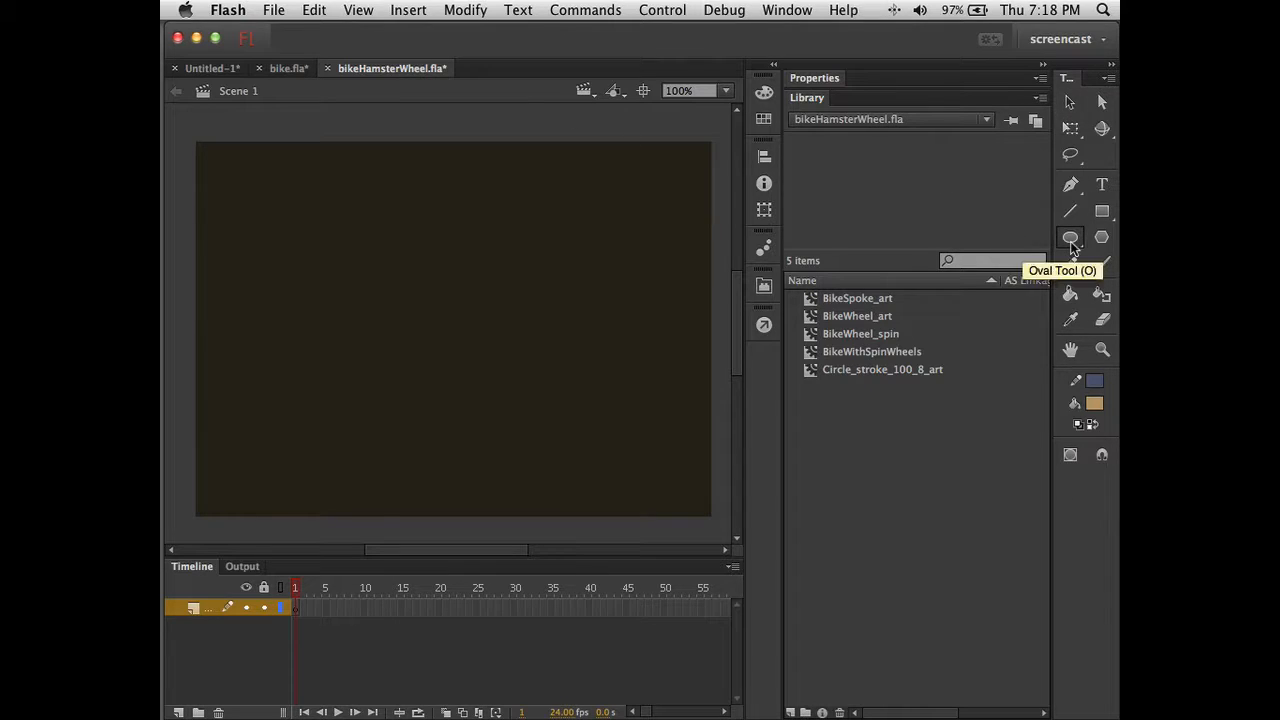
pyautogui.click(1095, 405)
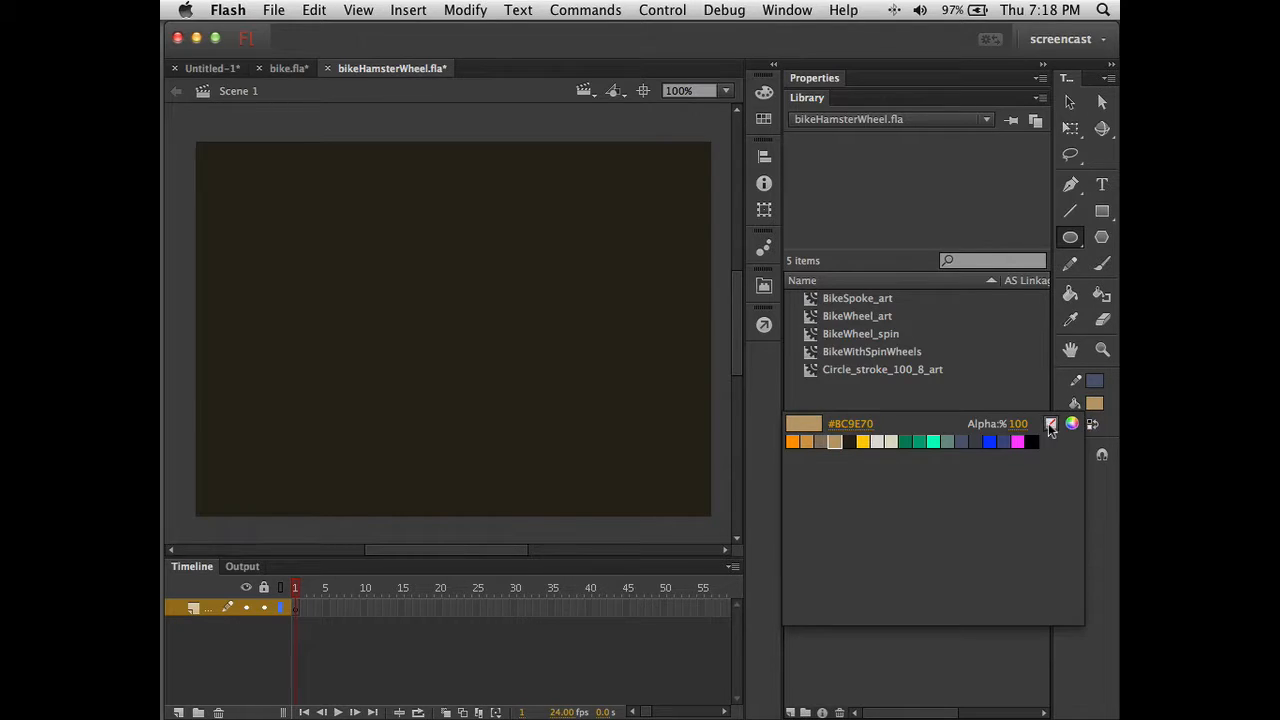
pyautogui.click(1049, 425)
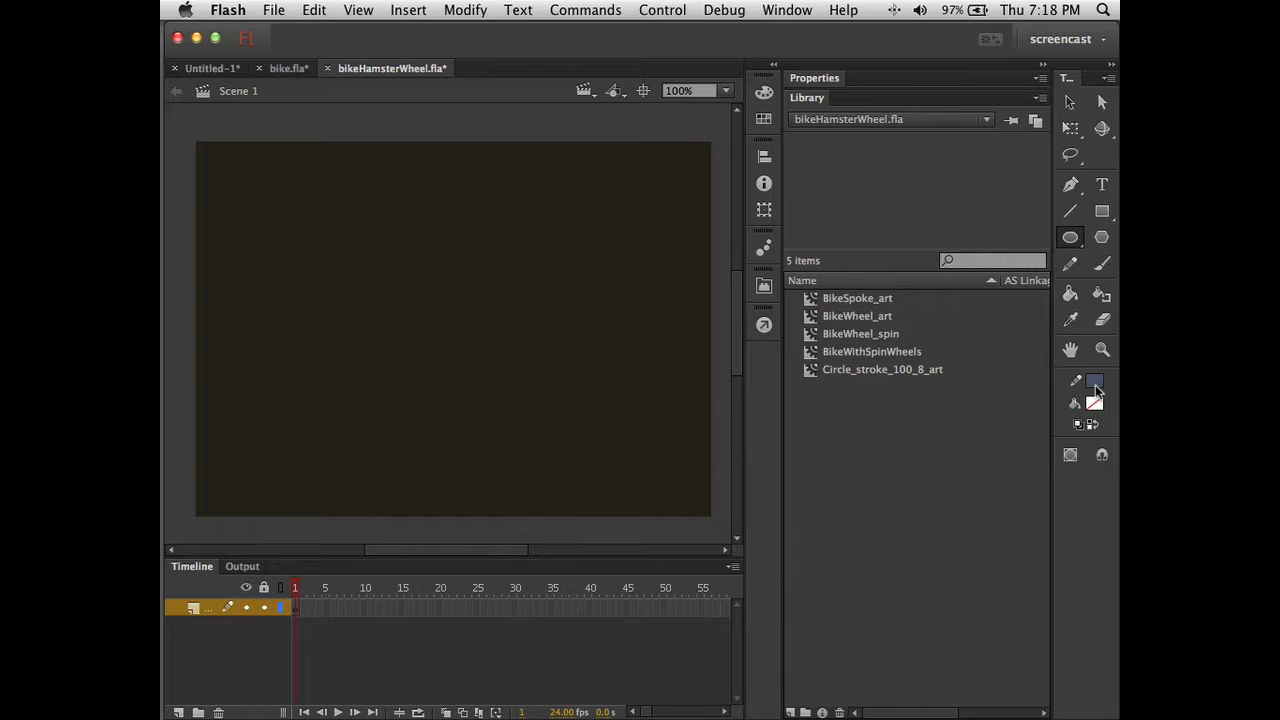
pyautogui.click(1095, 385)
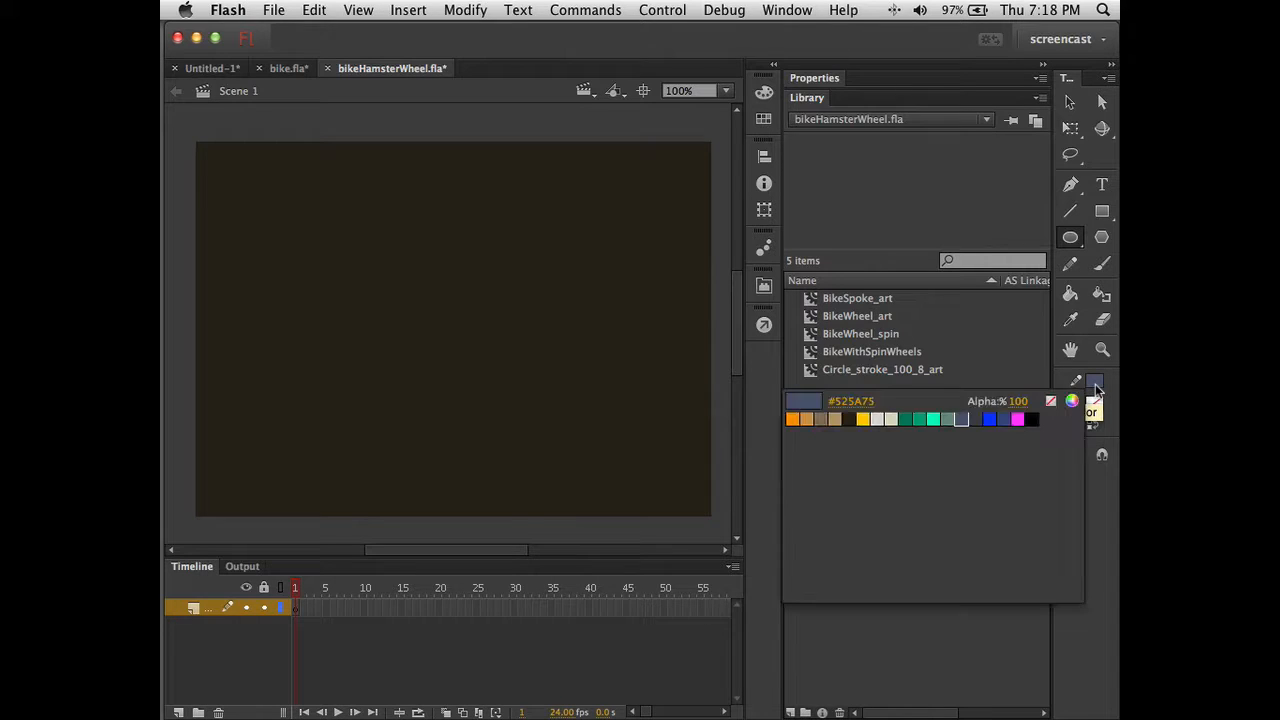
pyautogui.click(945, 419)
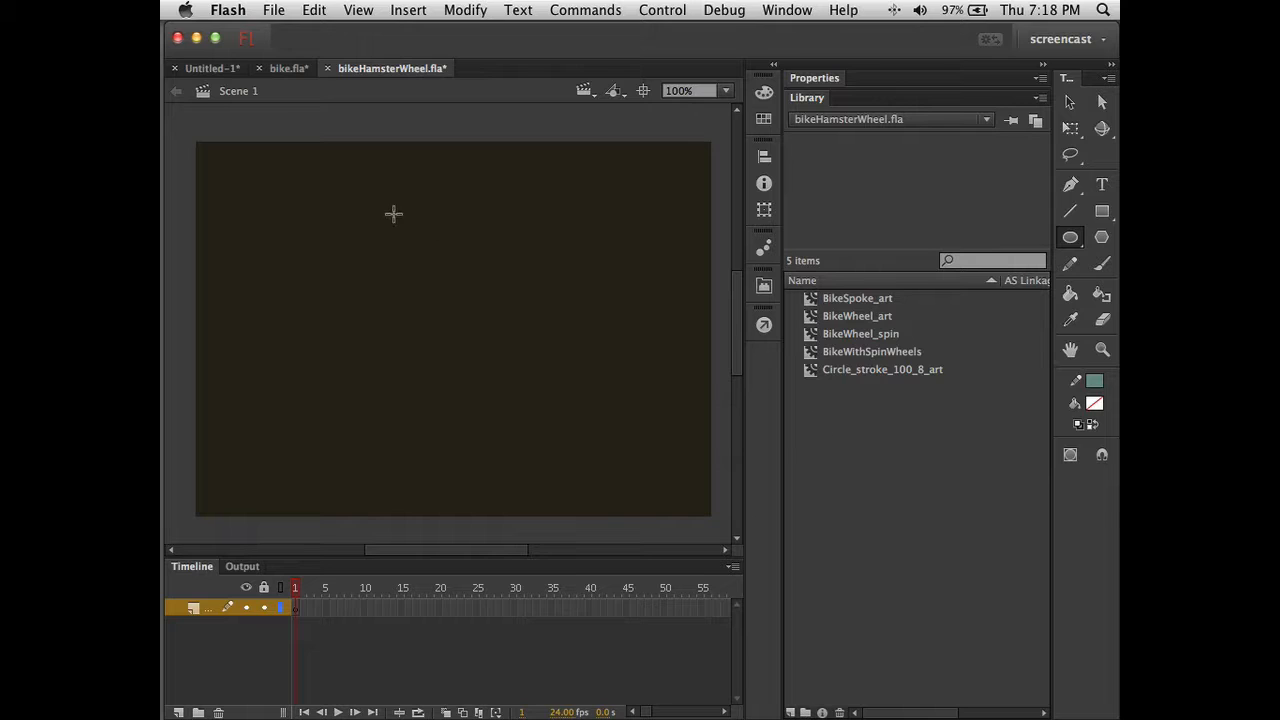
pyautogui.moveTo(368, 217); pyautogui.dragTo(584, 488)
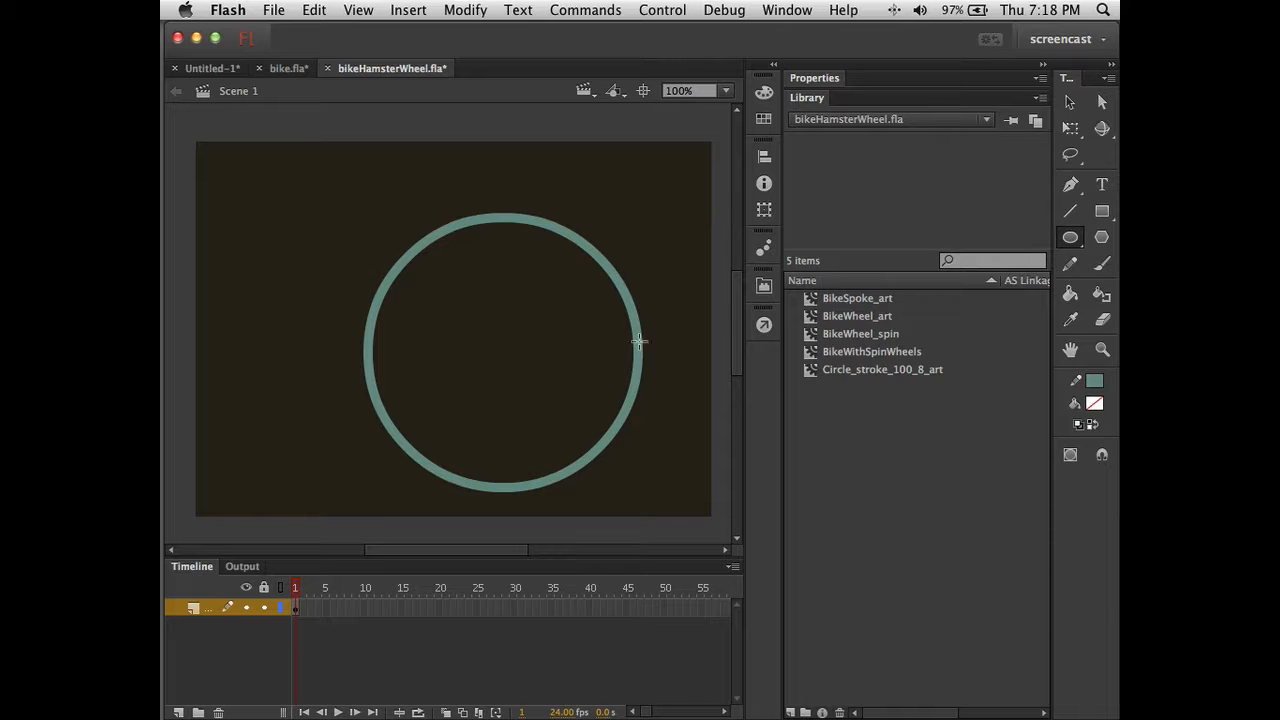
# Set the stroke height of the large circle to 15
pyautogui.click(1071, 104)
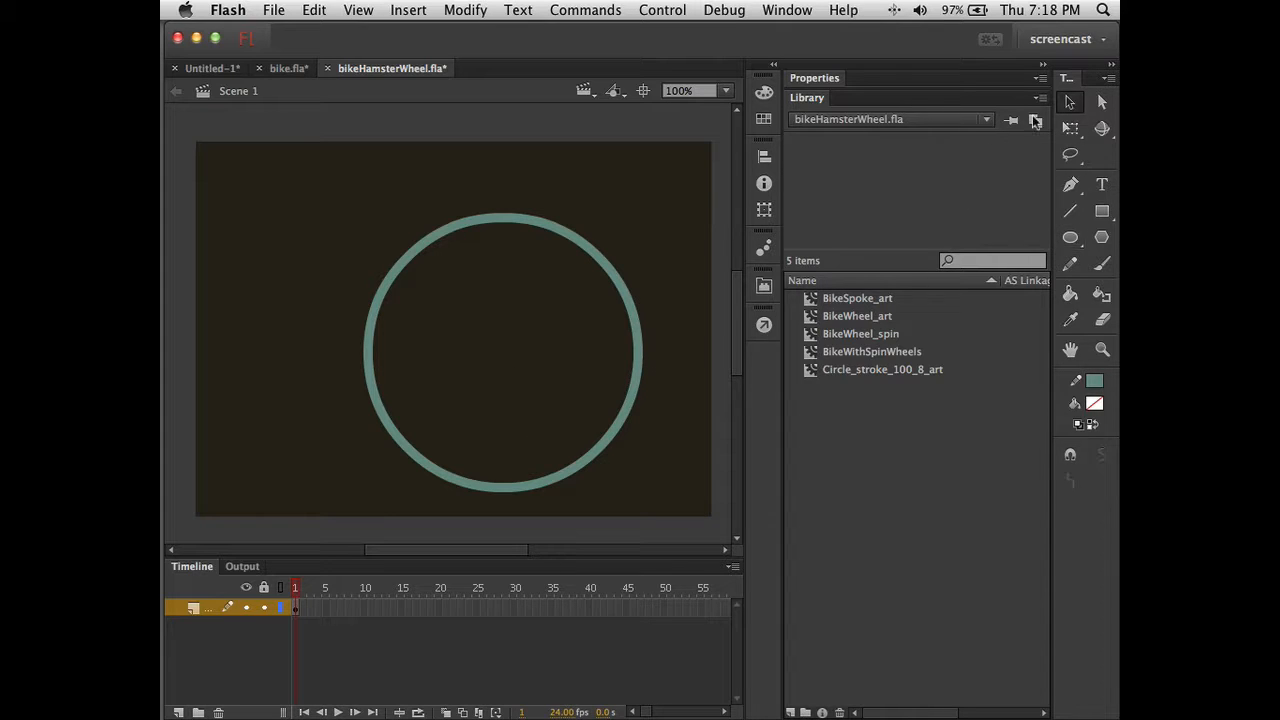
pyautogui.click(814, 78)
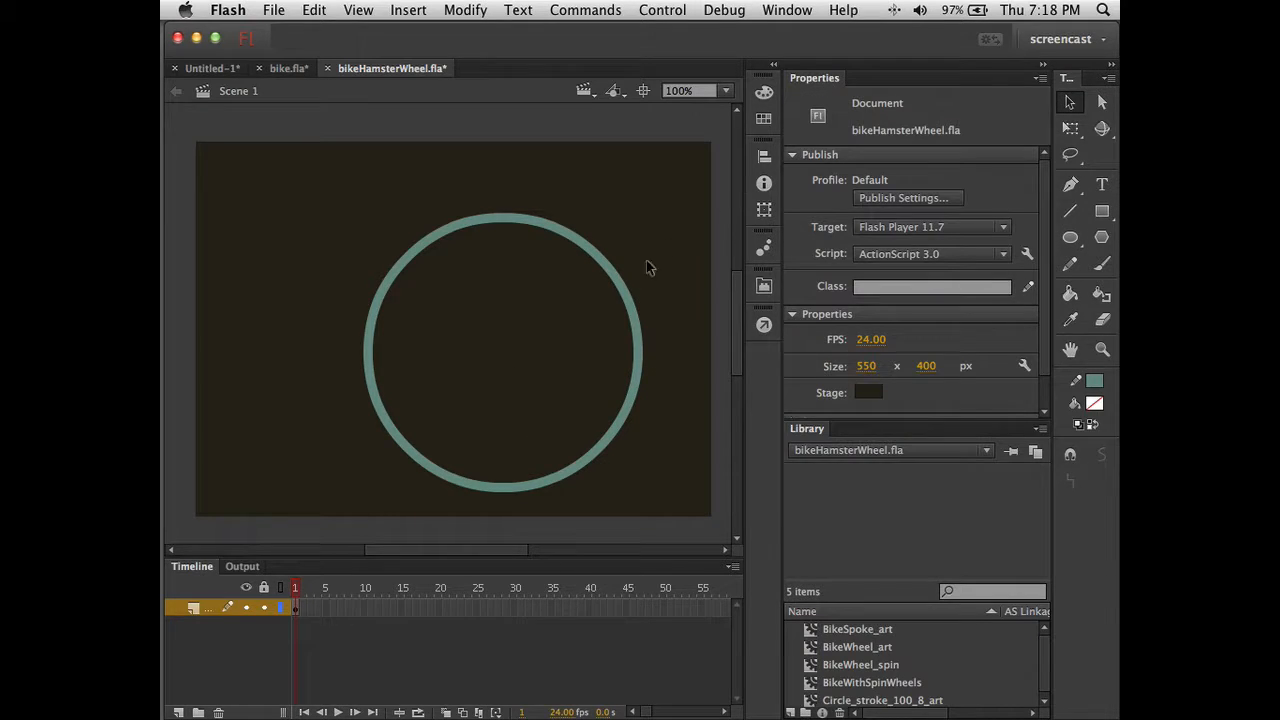
pyautogui.click(630, 306)
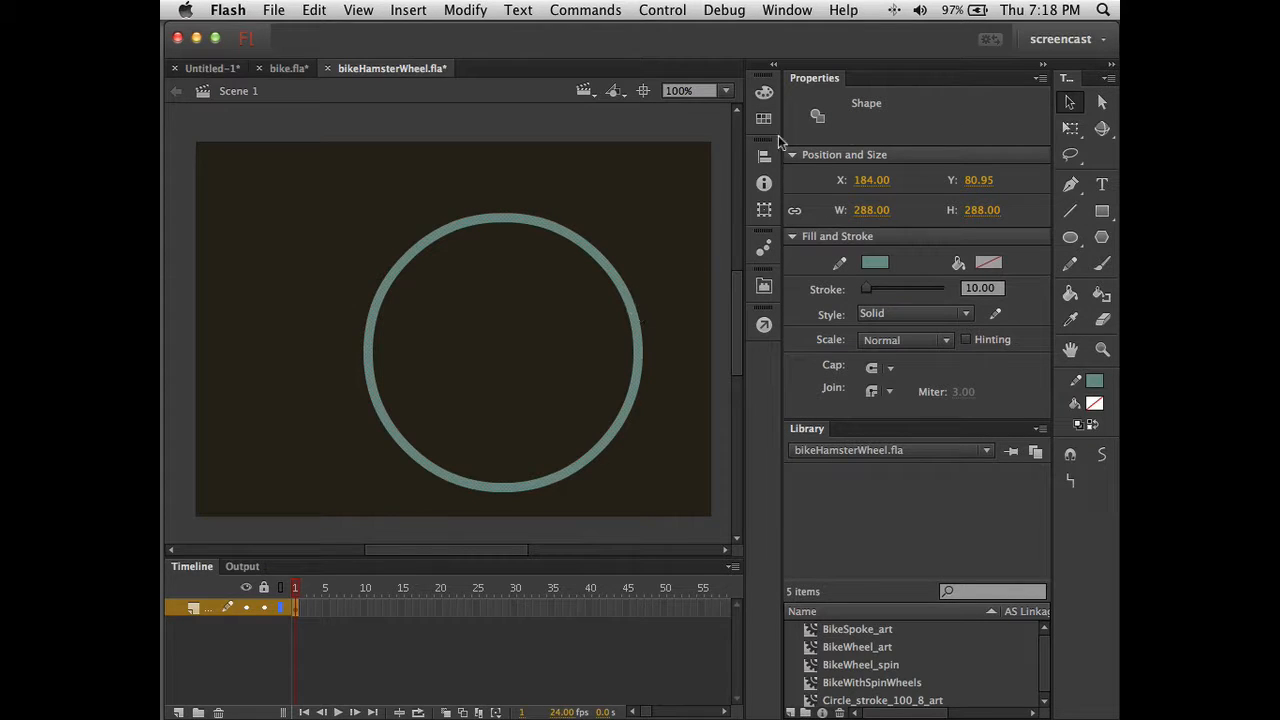
pyautogui.click(969, 288)
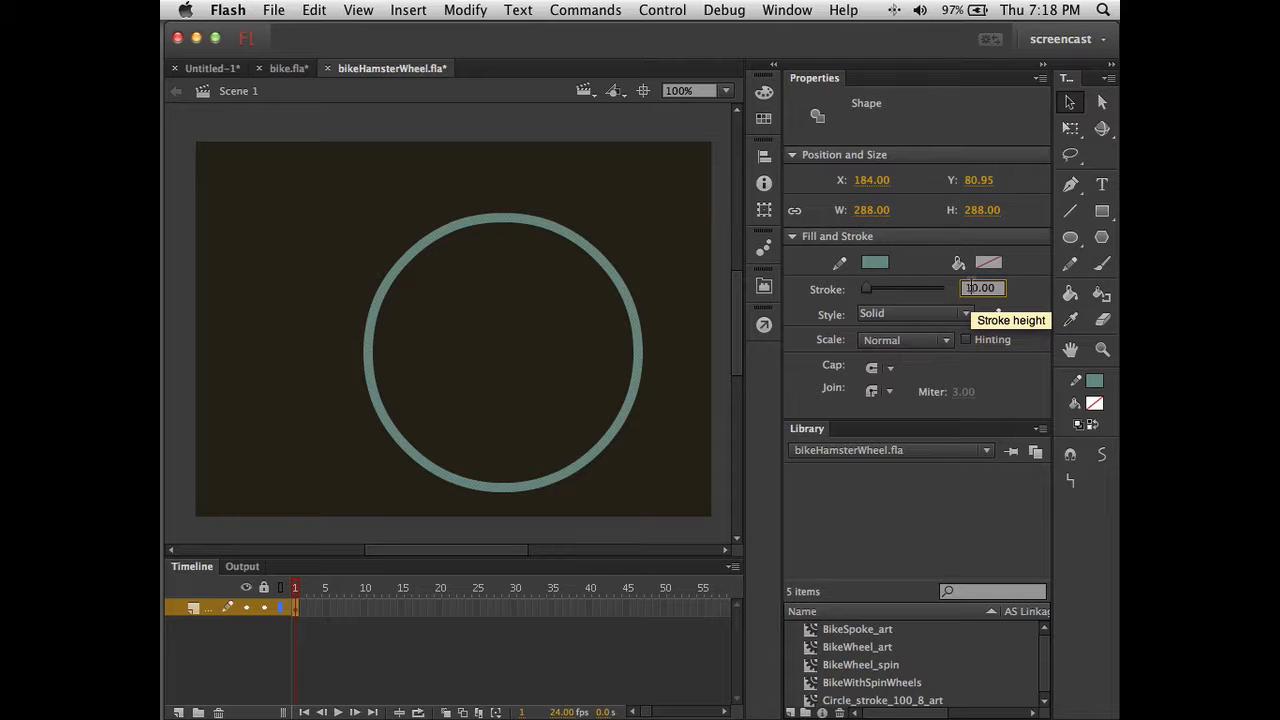
pyautogui.write('15')
pyautogui.press('Return')
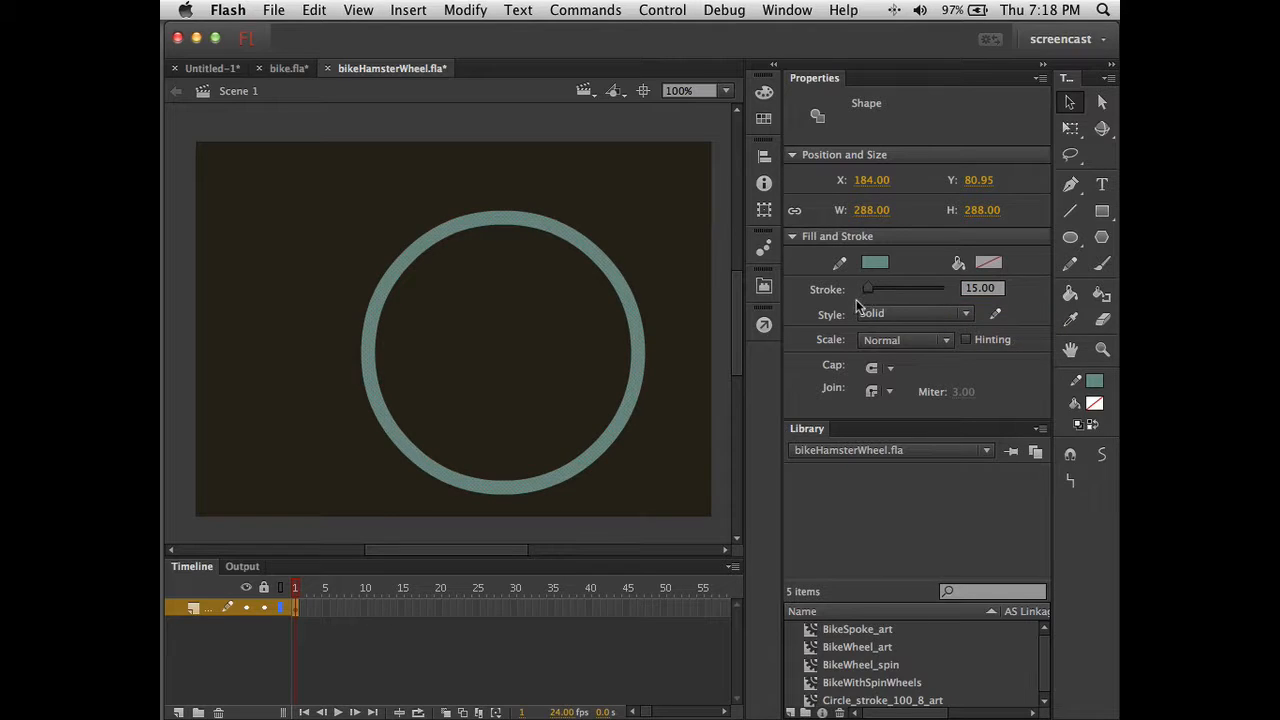
# Resize the circle to 300 px wide and 300 px high
pyautogui.click(865, 209)
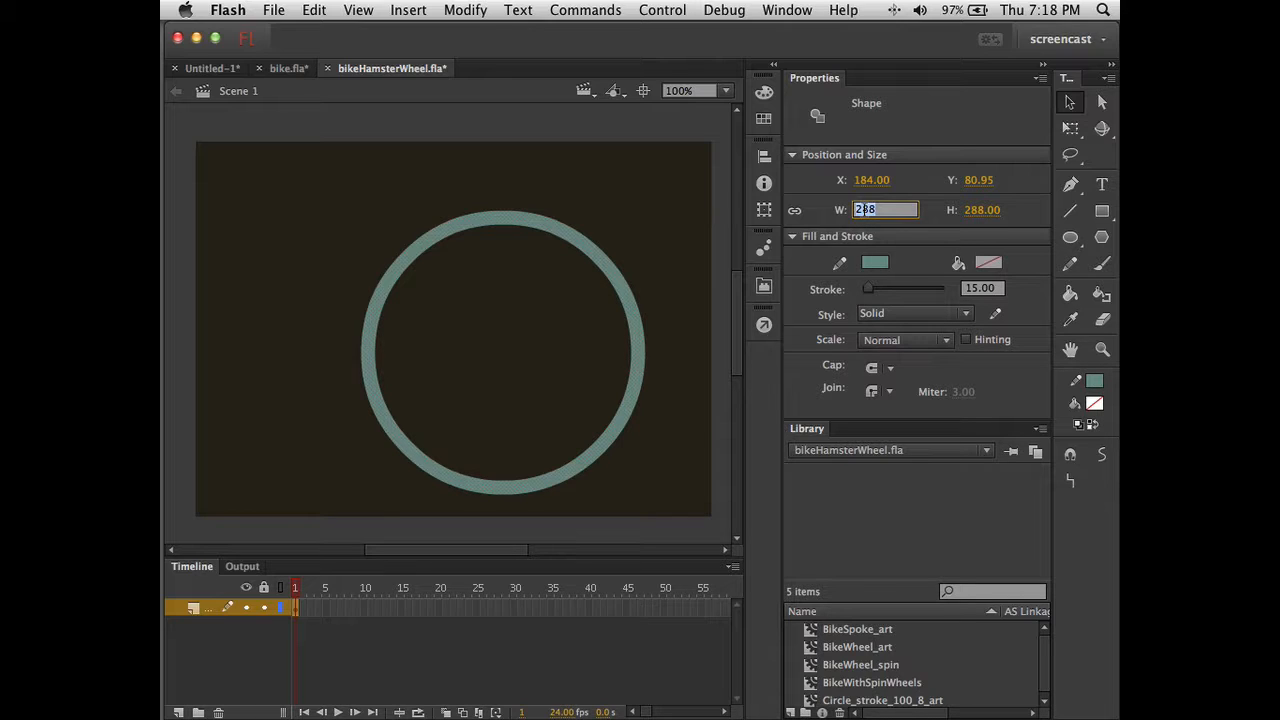
pyautogui.write('300')
pyautogui.press('Tab')
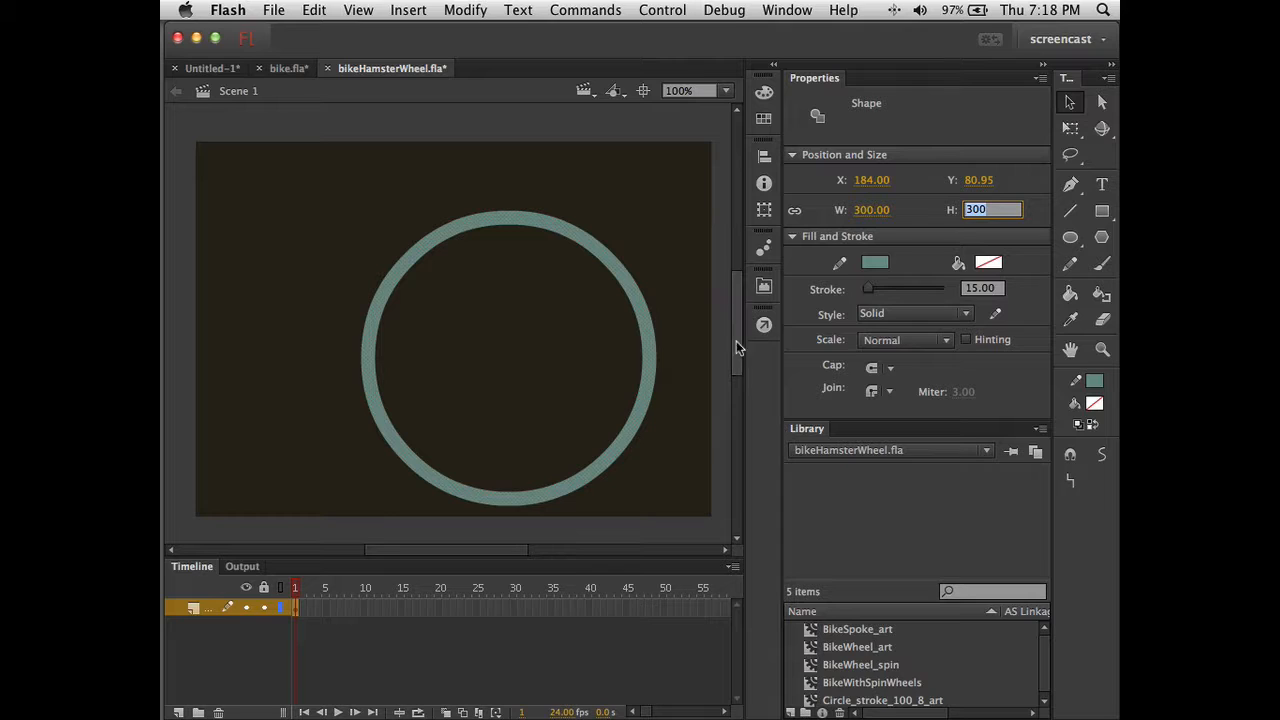
# Align the circle to the horizontal and vertical center of the stage
pyautogui.click(759, 161)
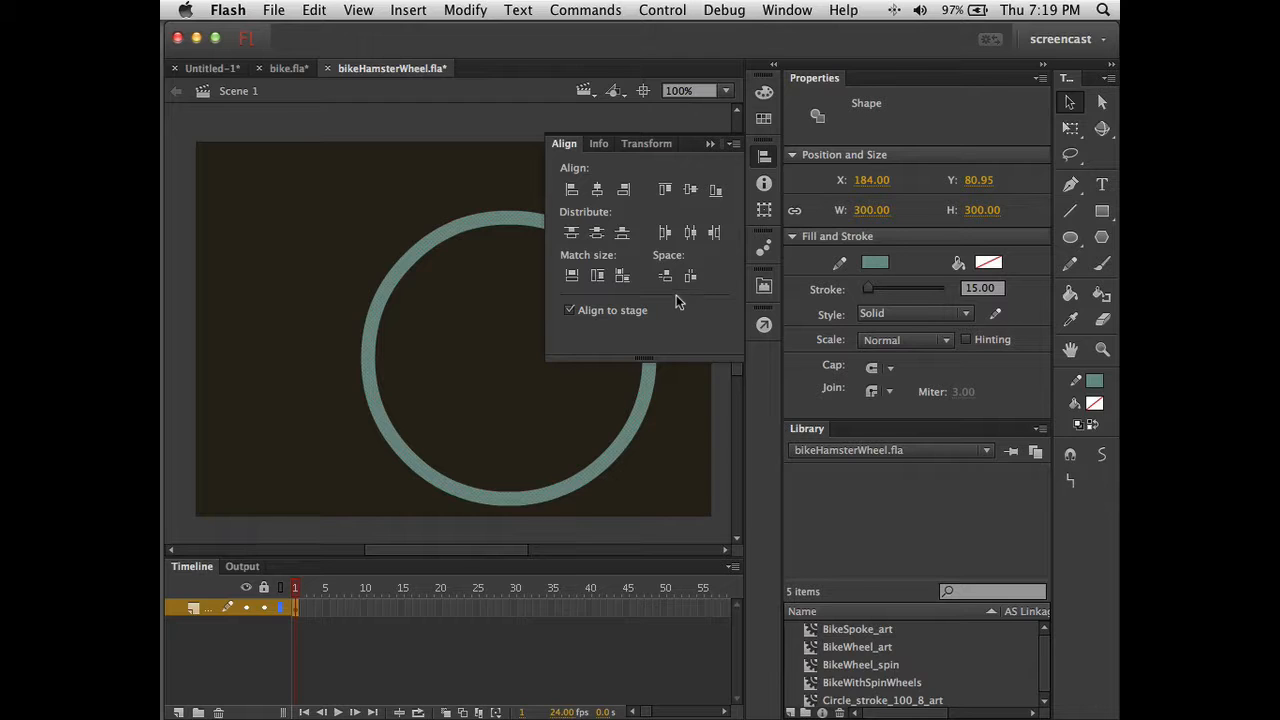
pyautogui.click(603, 196)
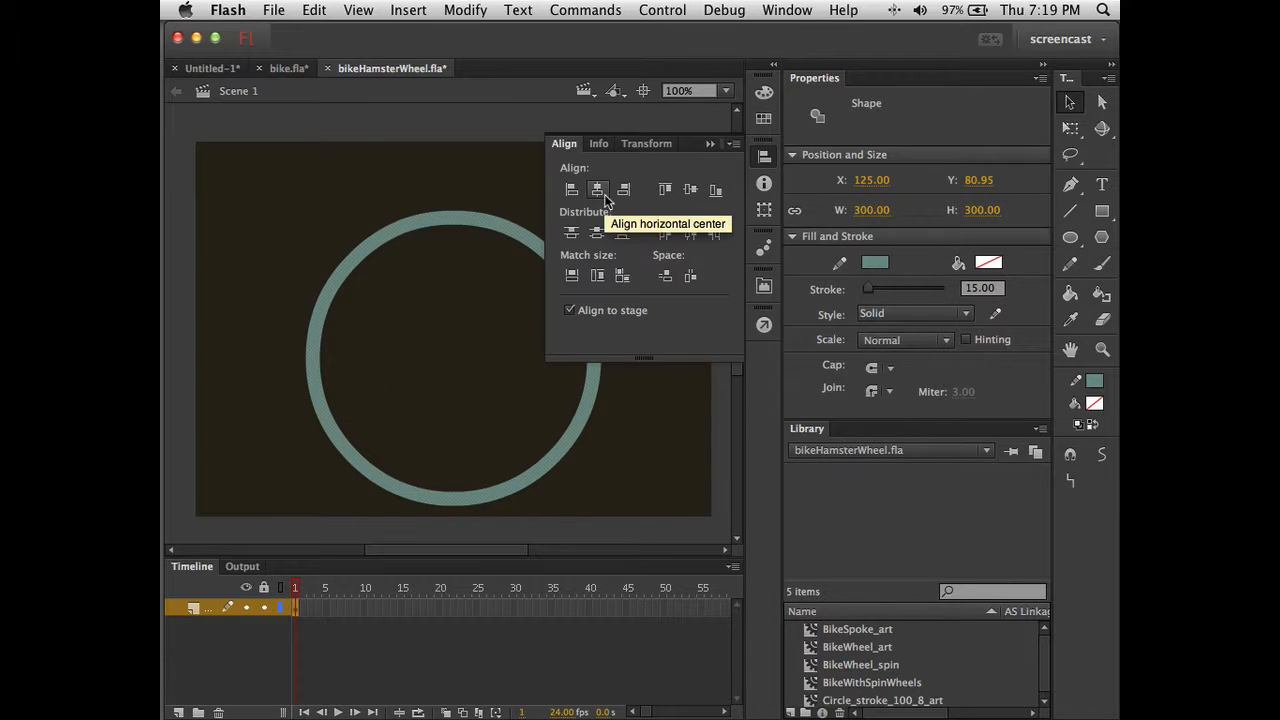
pyautogui.click(686, 193)
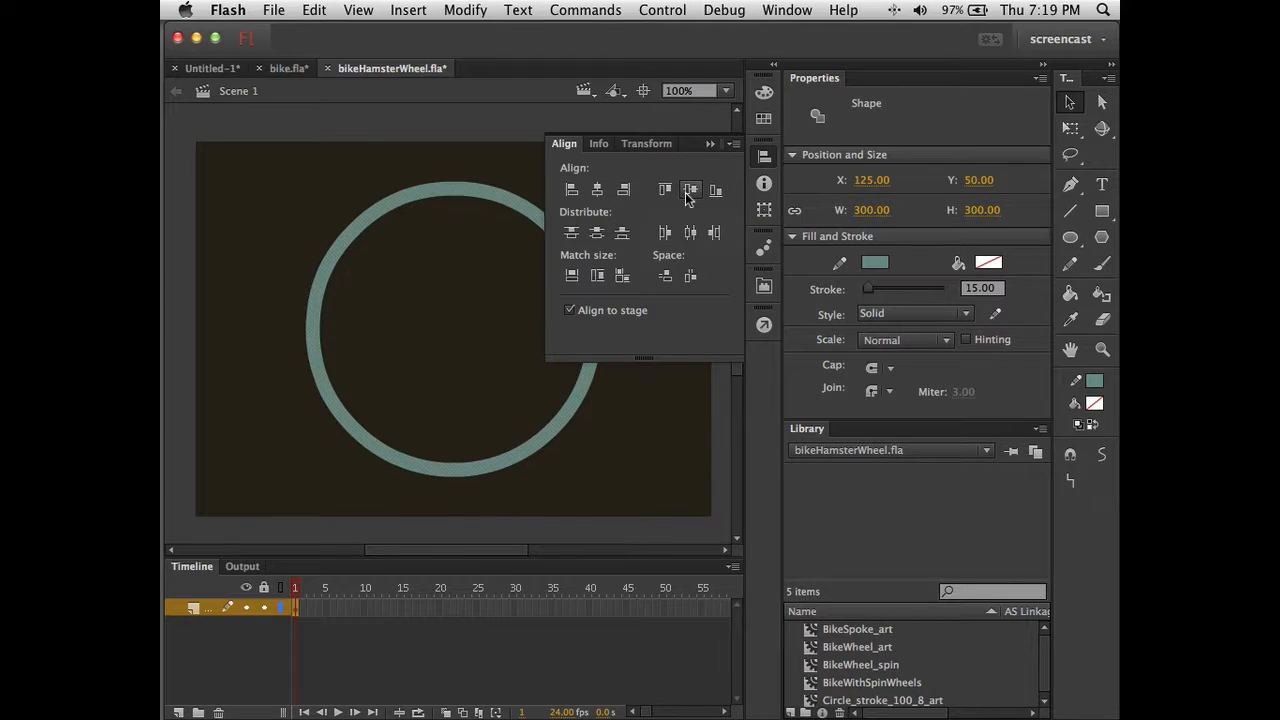
pyautogui.click(710, 144)
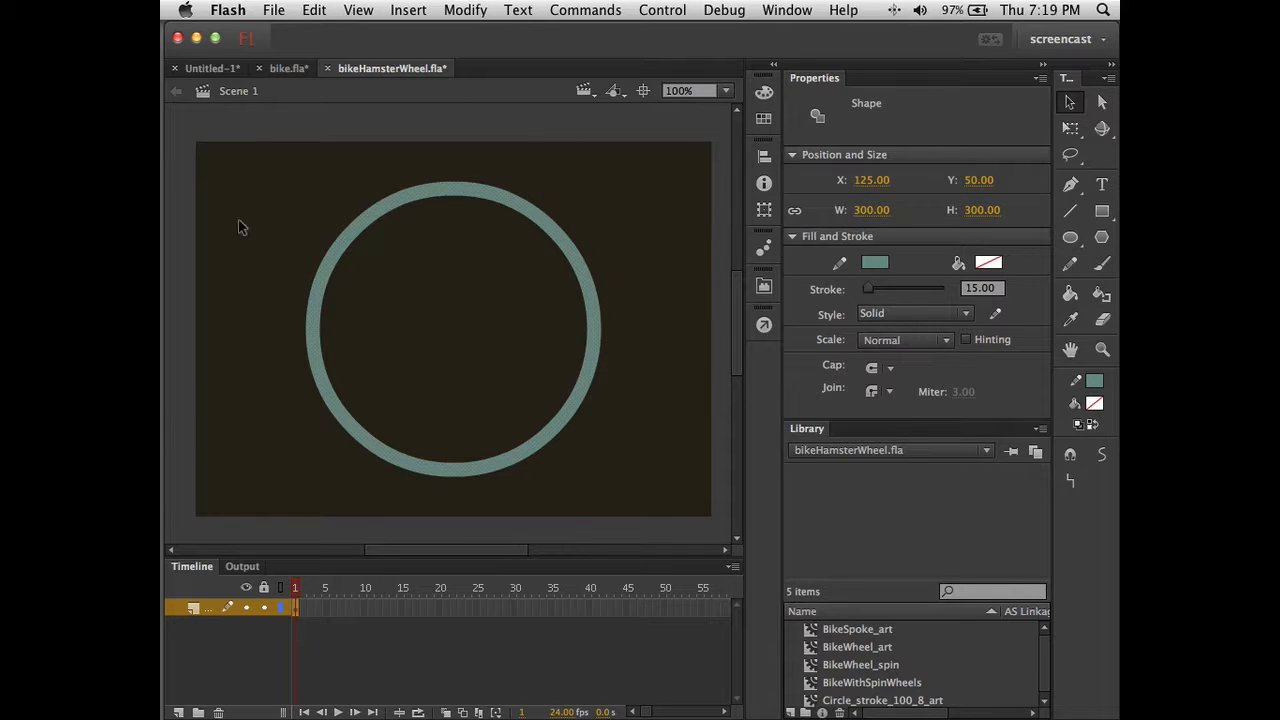
# Convert the circle to a movie clip symbol named CircleStroke_300_15_art
pyautogui.rightClick(375, 213)
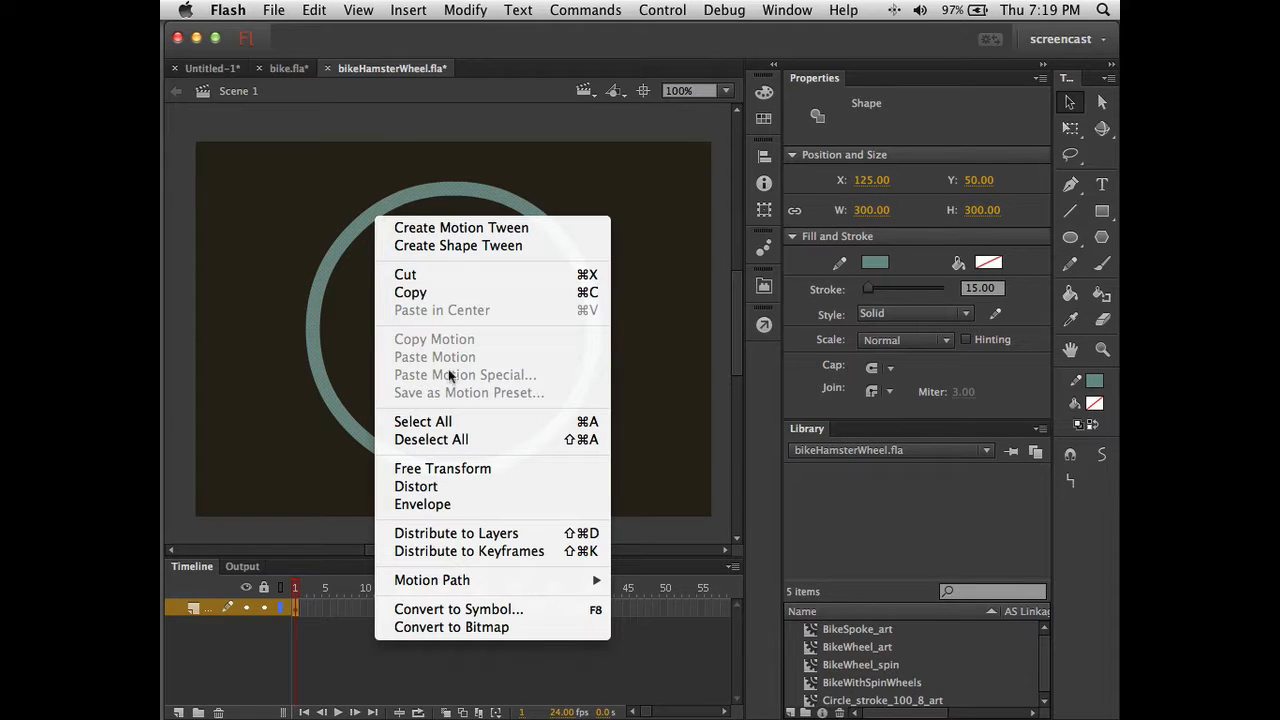
pyautogui.click(457, 609)
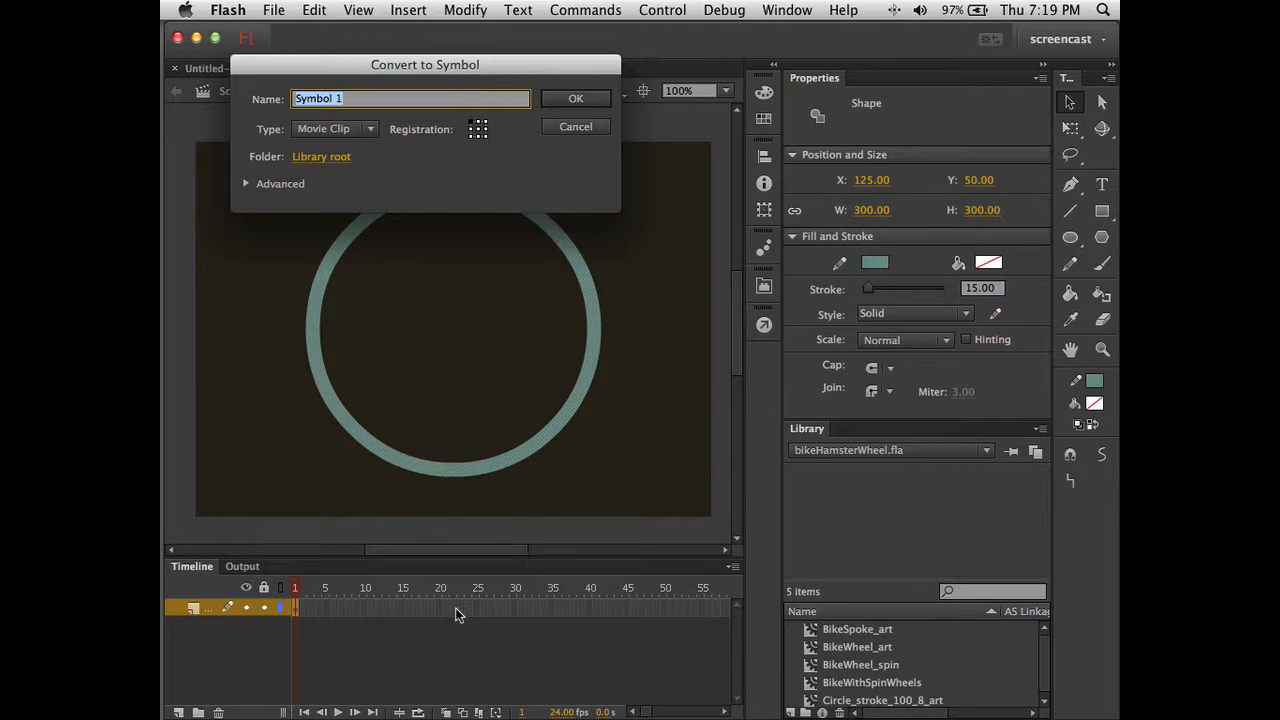
pyautogui.write('Circle')
pyautogui.write('_')
pyautogui.write('4')
pyautogui.press('BackSpace')
pyautogui.press('BackSpace')
pyautogui.write('Stroke_')
pyautogui.write('300_15_art')
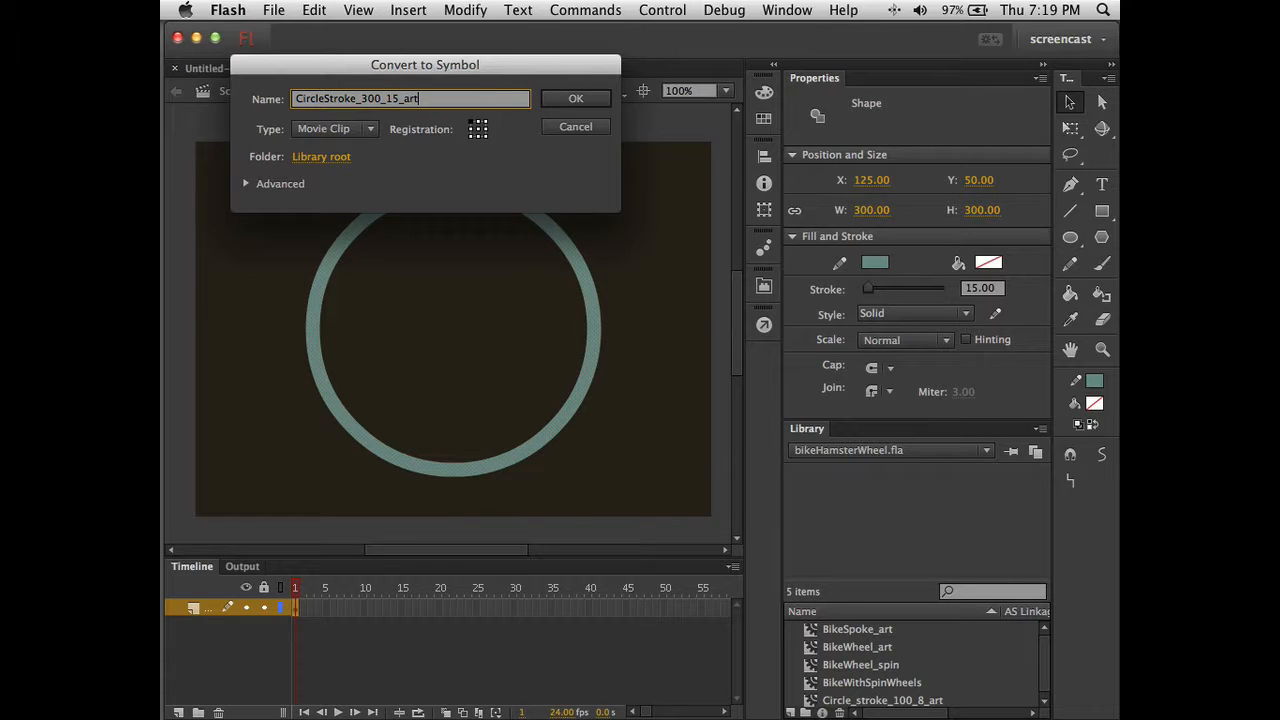
pyautogui.press('Return')
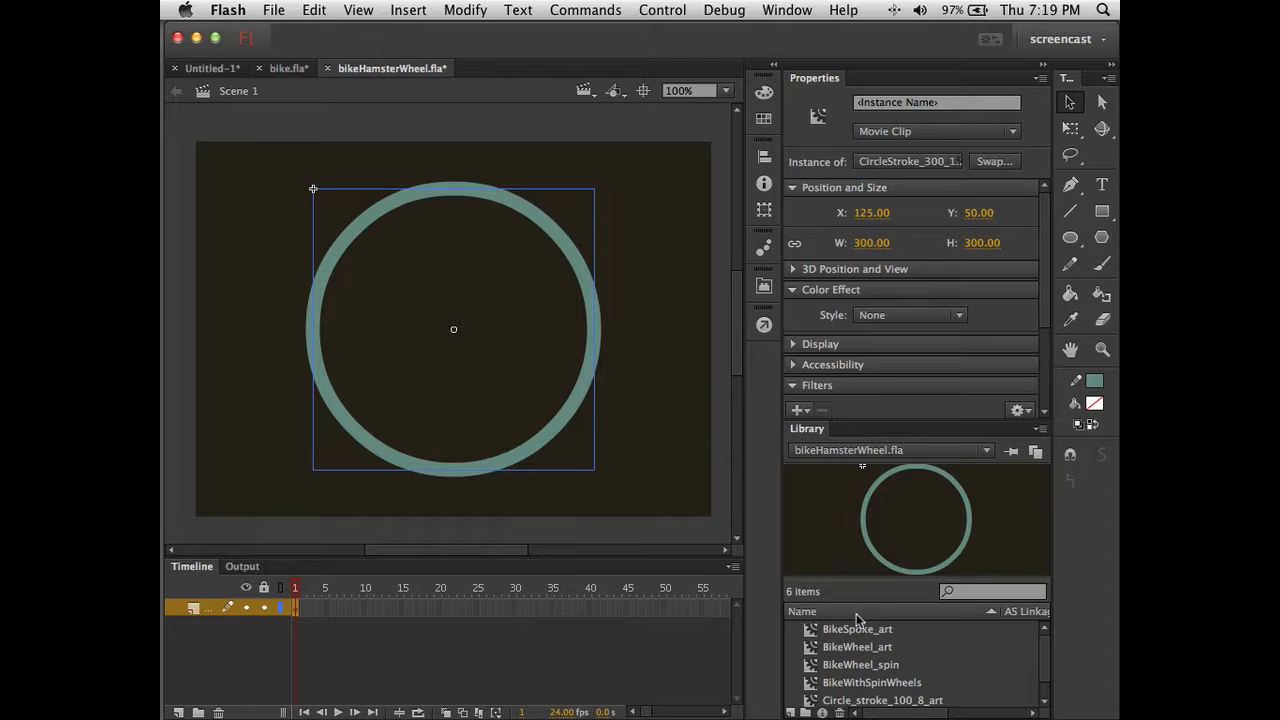
# Place an instance of the BikeWithSpinWheels symbol from the library over the circle on the stage
pyautogui.scroll(-1, 866, 672)
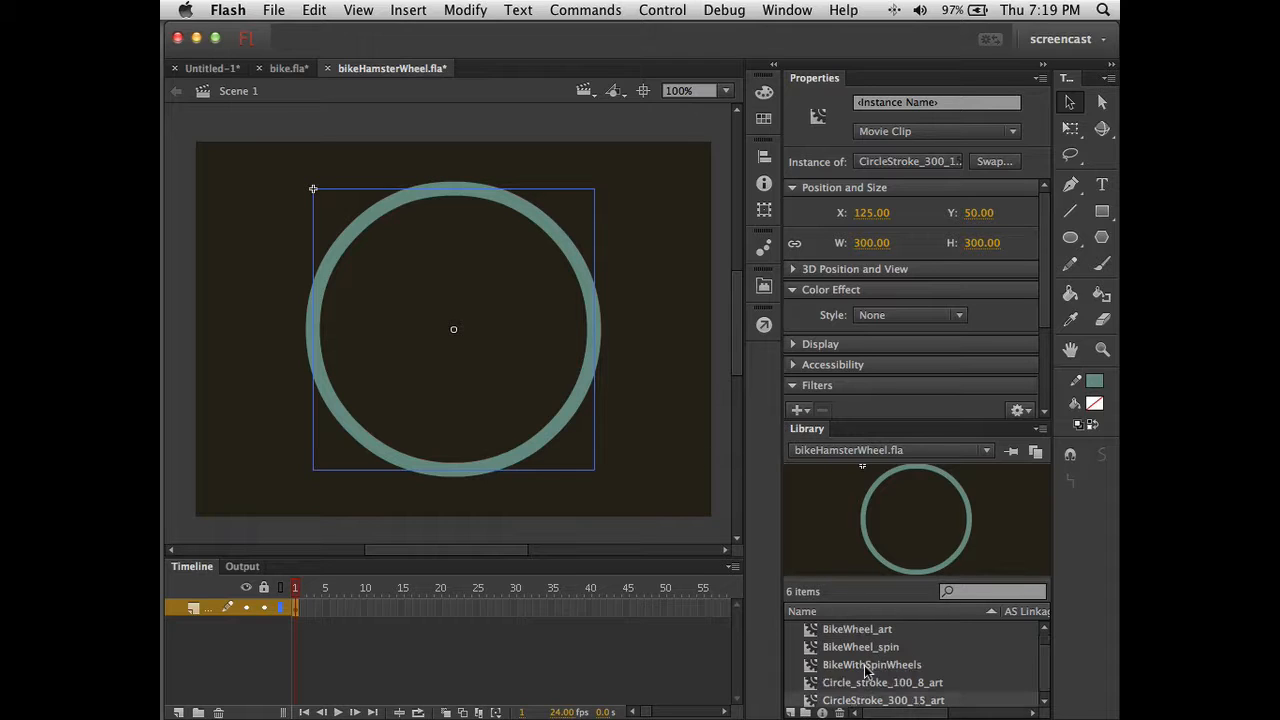
pyautogui.scroll(1, 866, 672)
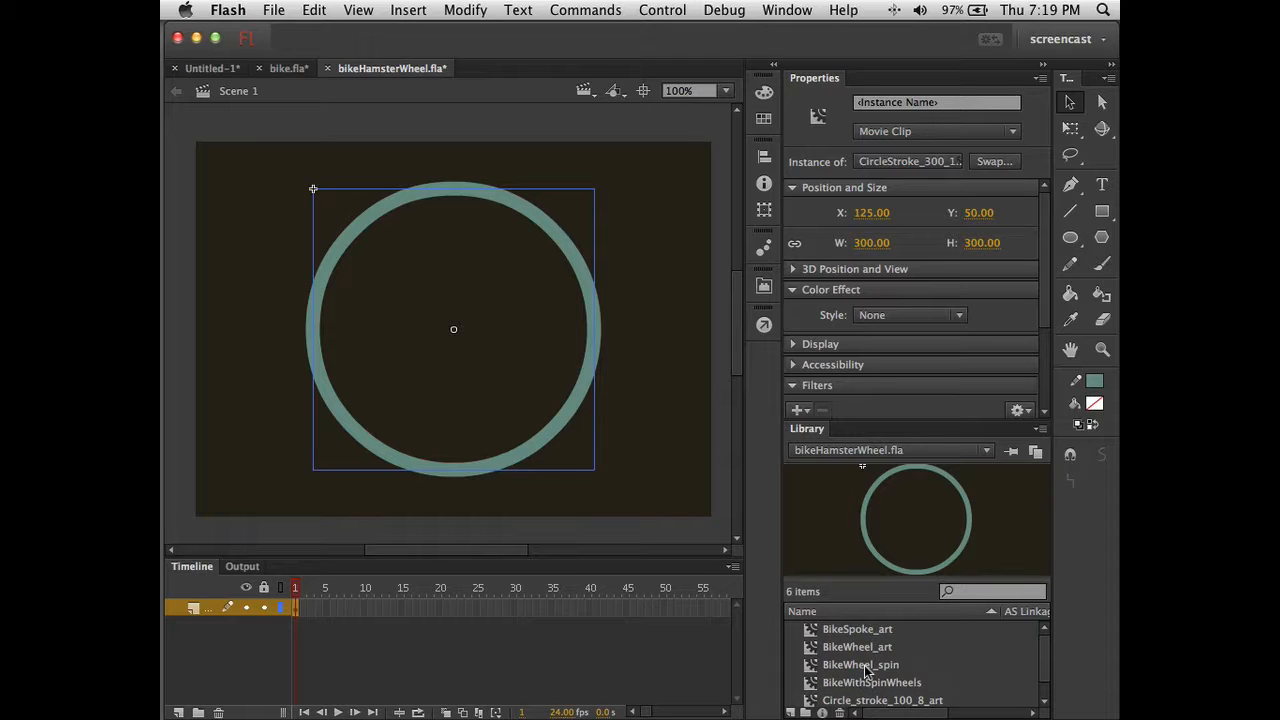
pyautogui.scroll(-1, 866, 672)
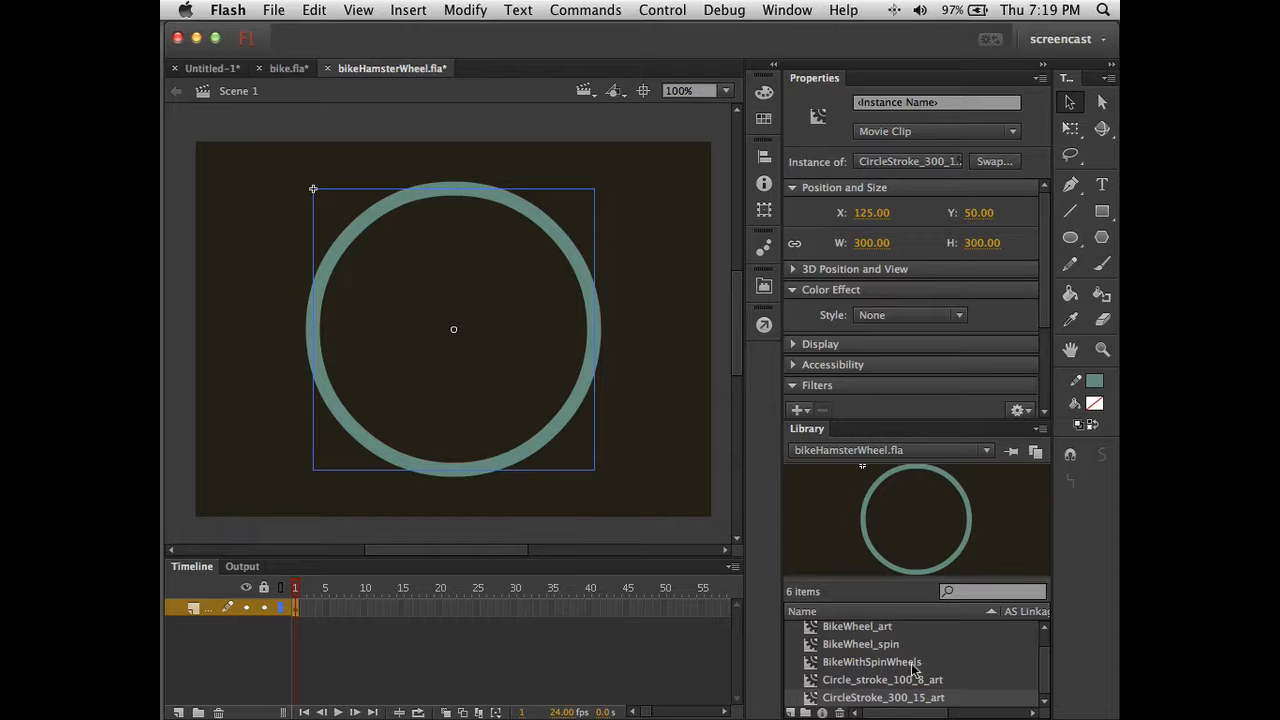
pyautogui.click(893, 662)
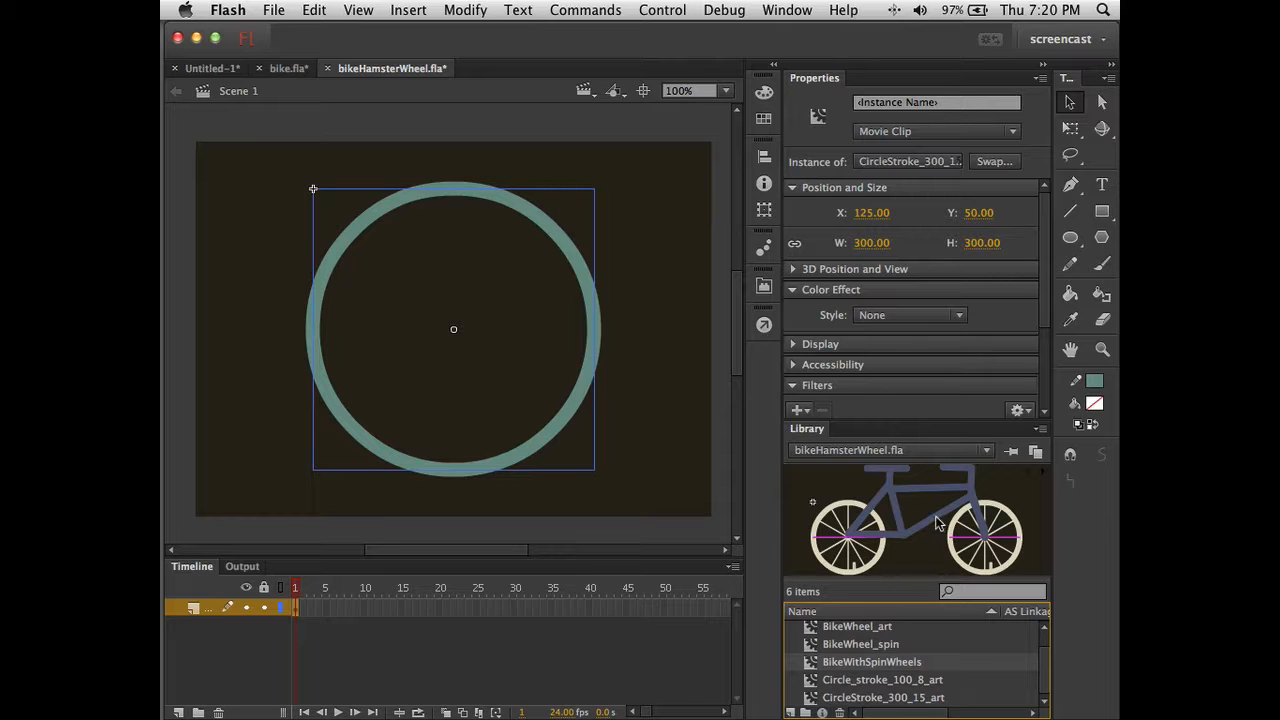
pyautogui.moveTo(938, 522); pyautogui.dragTo(503, 334)
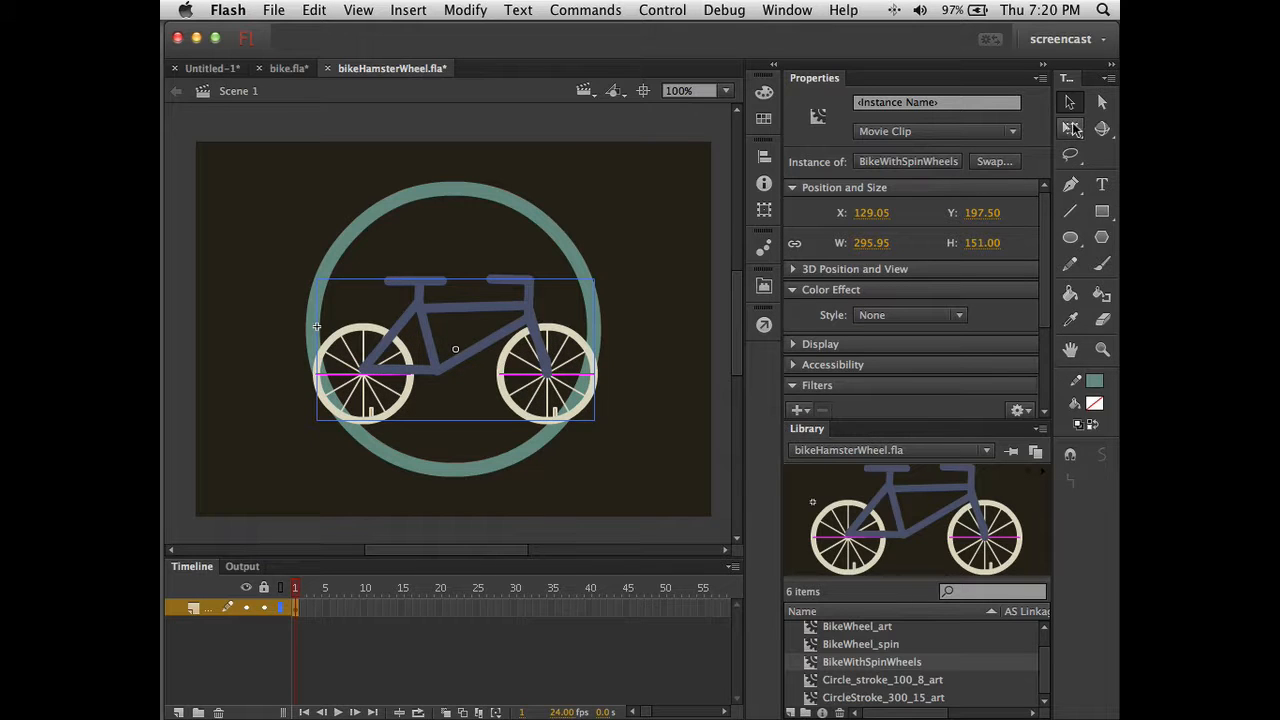
# Scale the bike proportionally around its center to about 206 × 105 px with Free Transform, so it fits inside the circle
pyautogui.click(1070, 157)
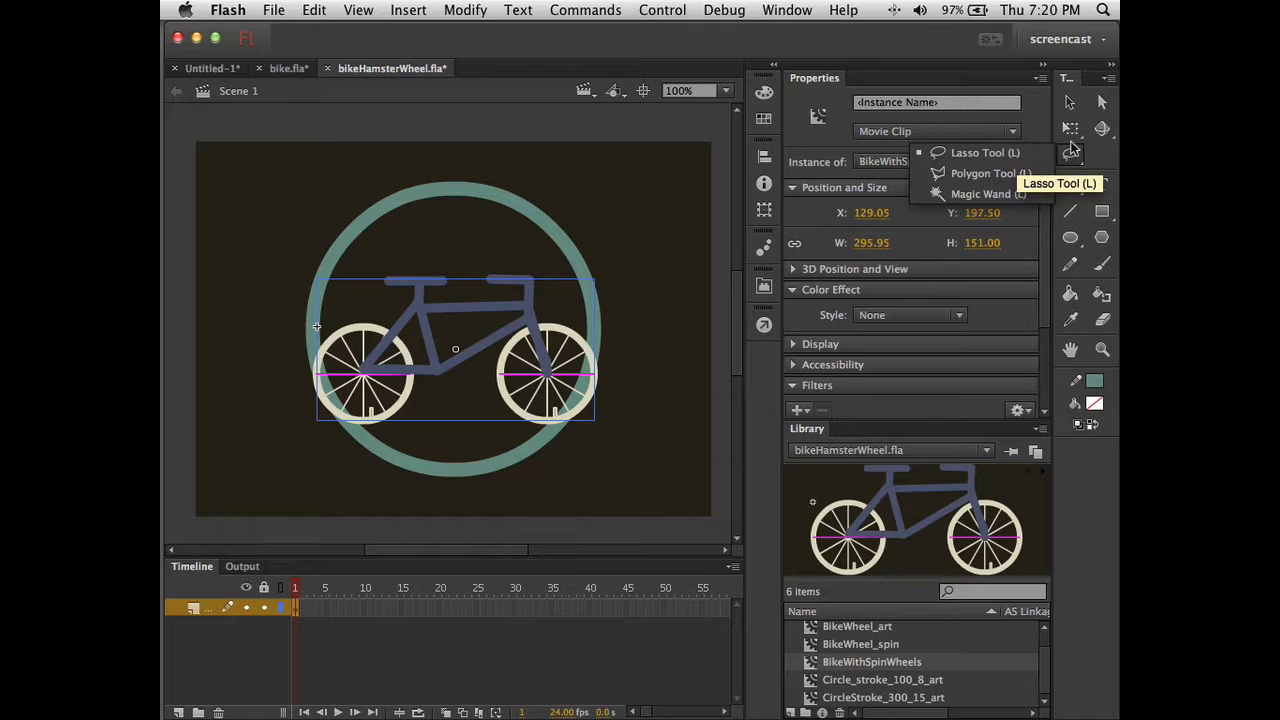
pyautogui.click(1071, 128)
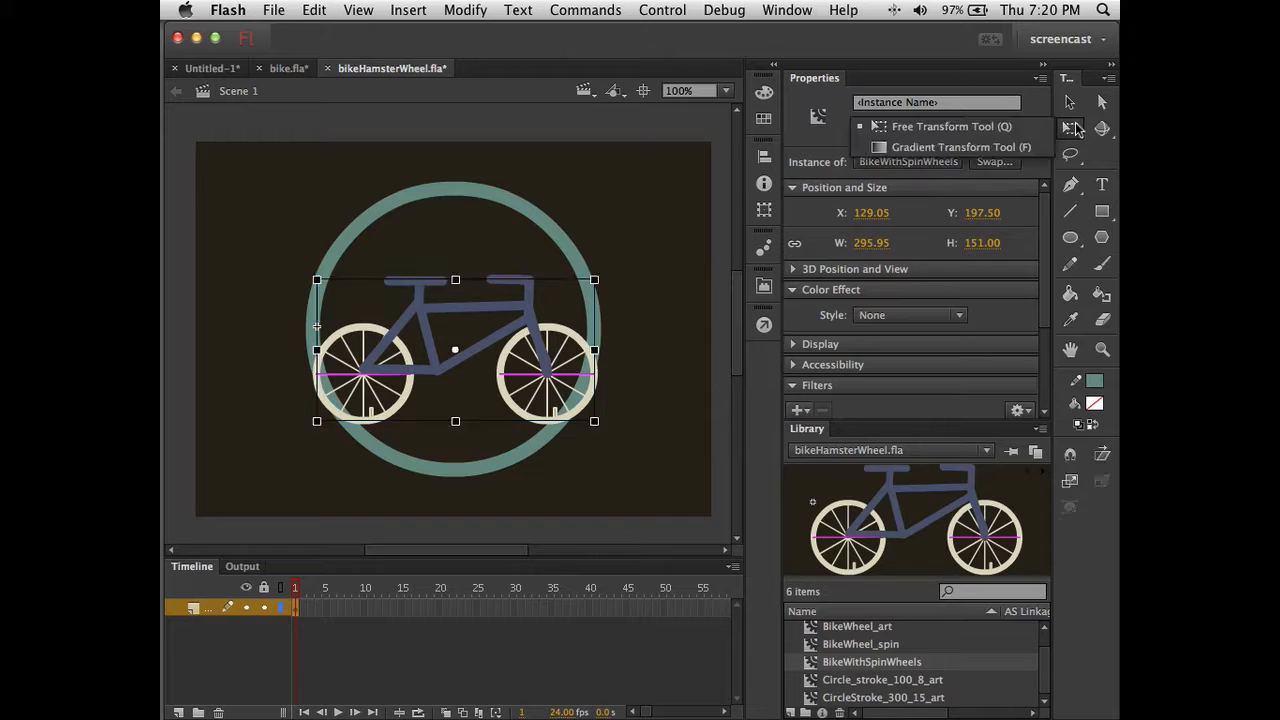
pyautogui.click(1024, 128)
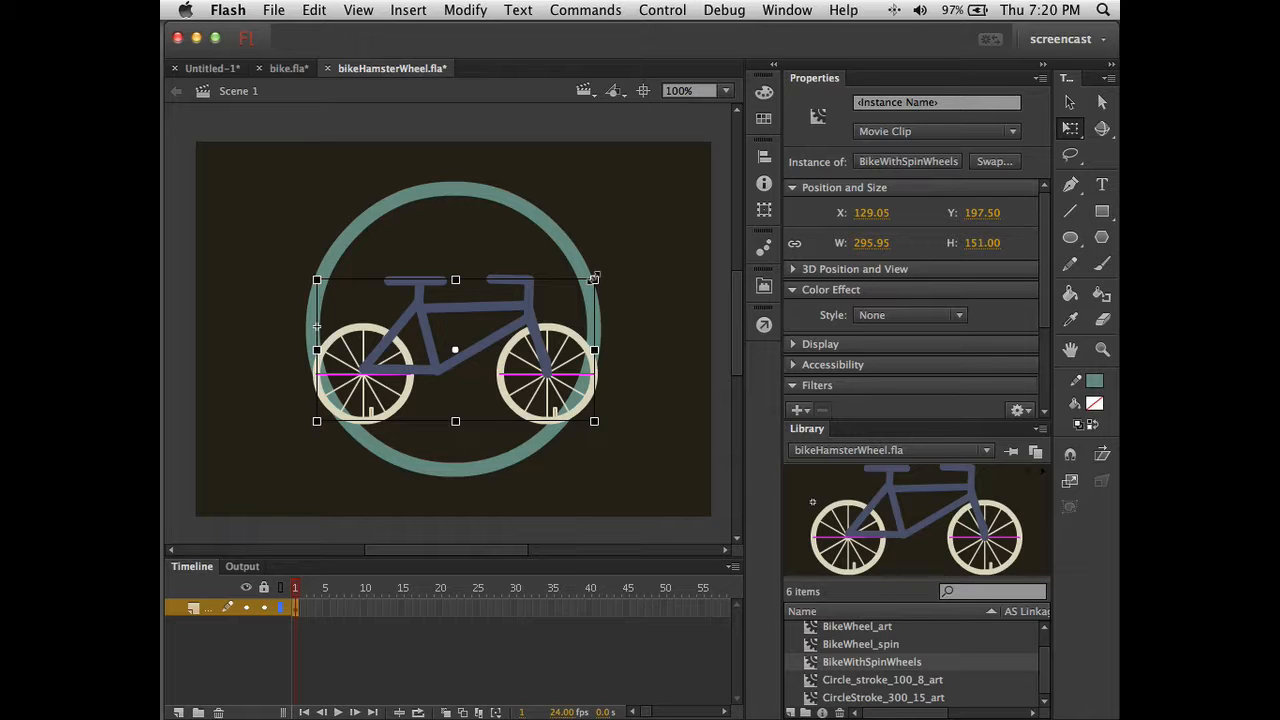
pyautogui.click(624, 236)
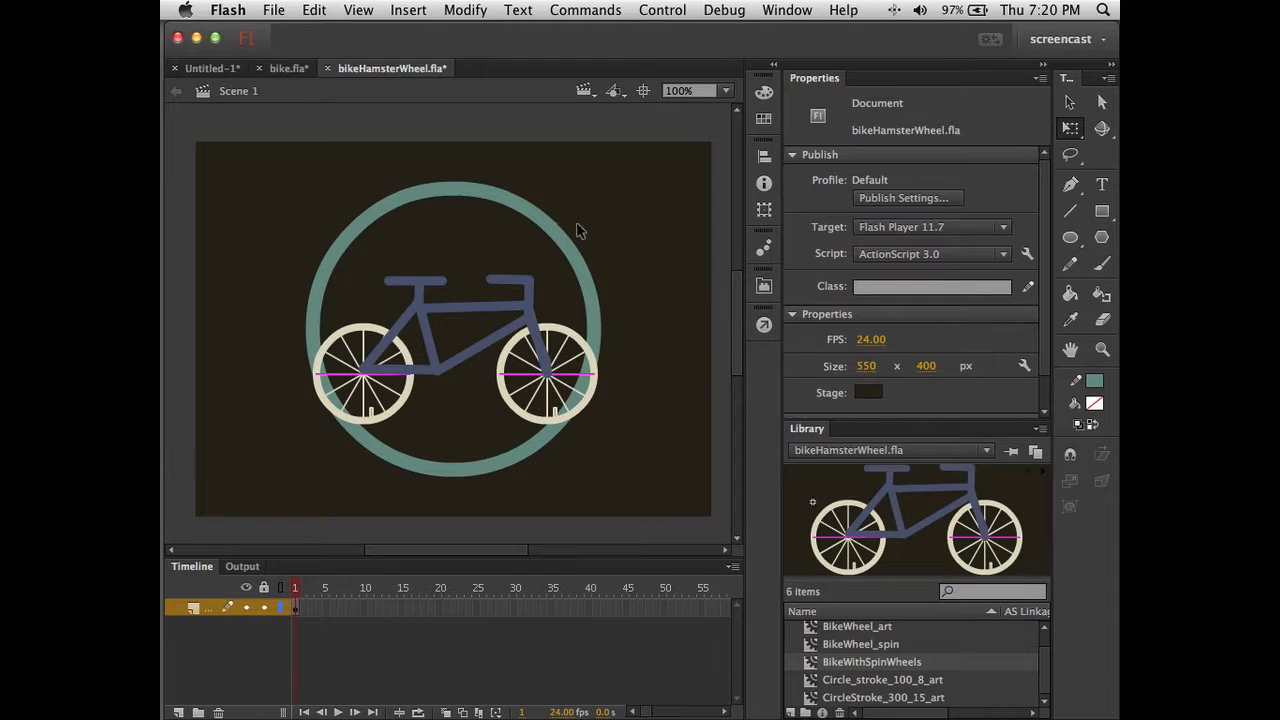
pyautogui.click(551, 227)
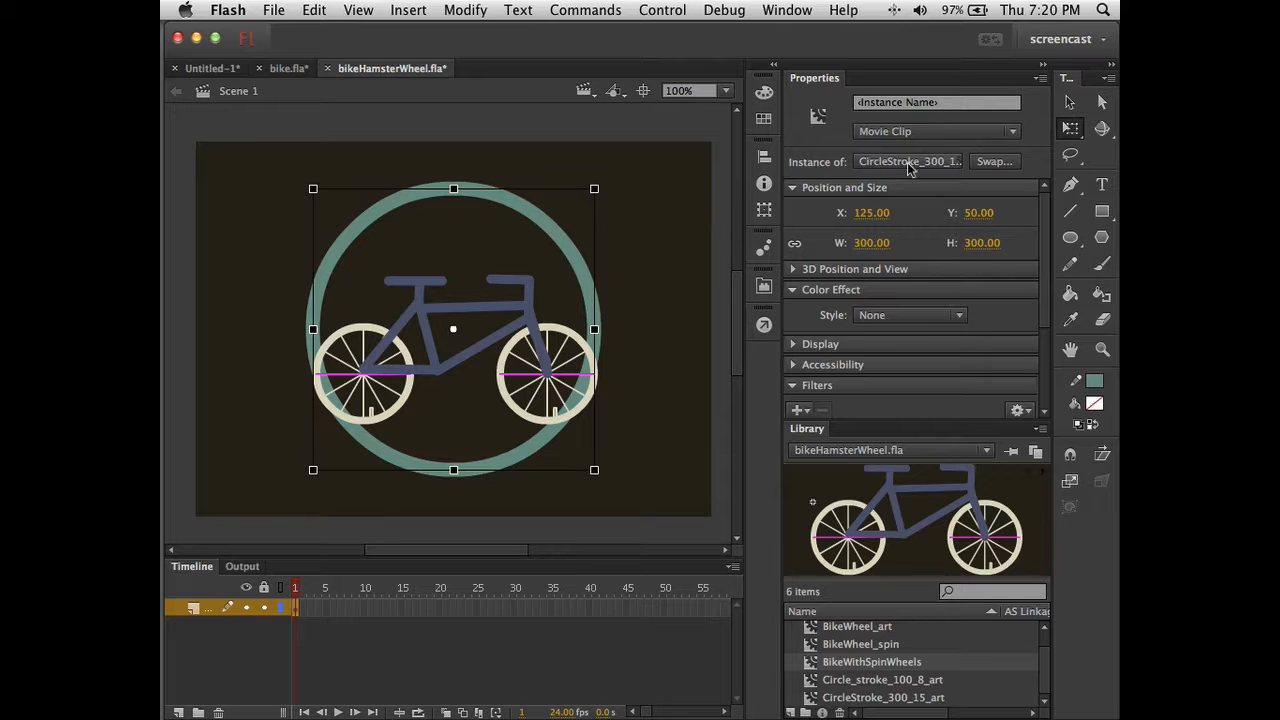
pyautogui.click(522, 318)
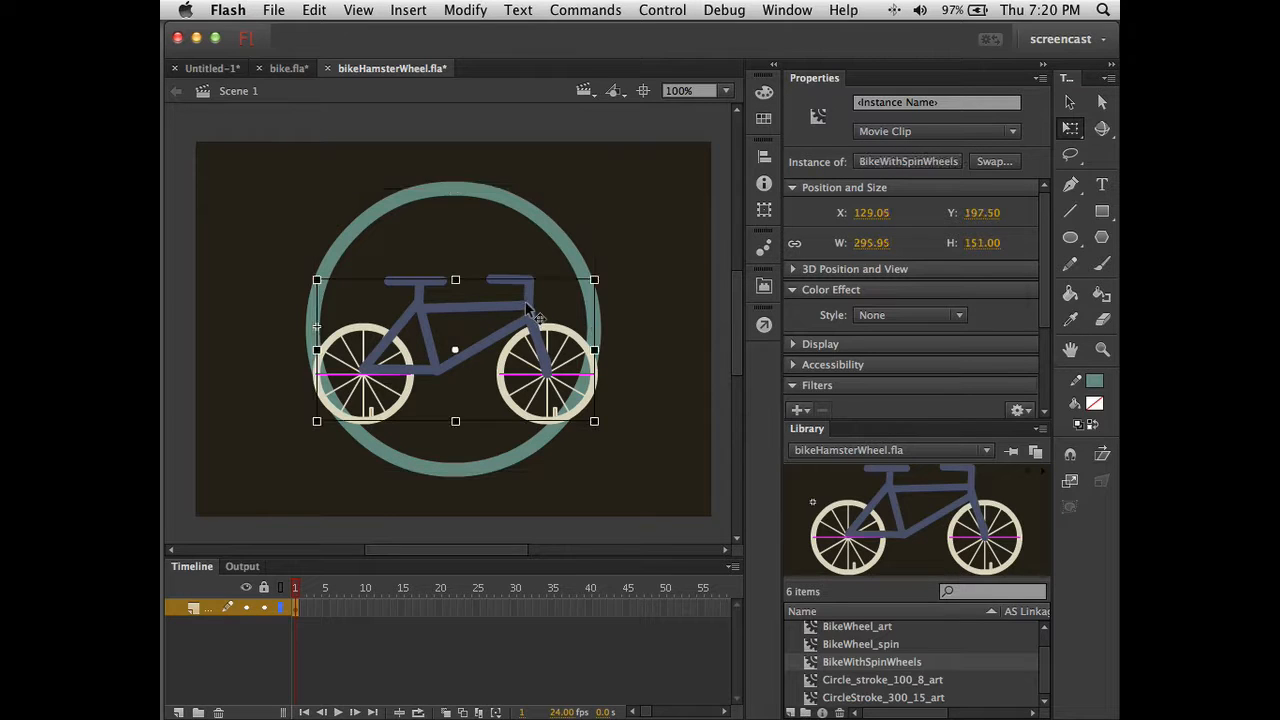
pyautogui.click(688, 253)
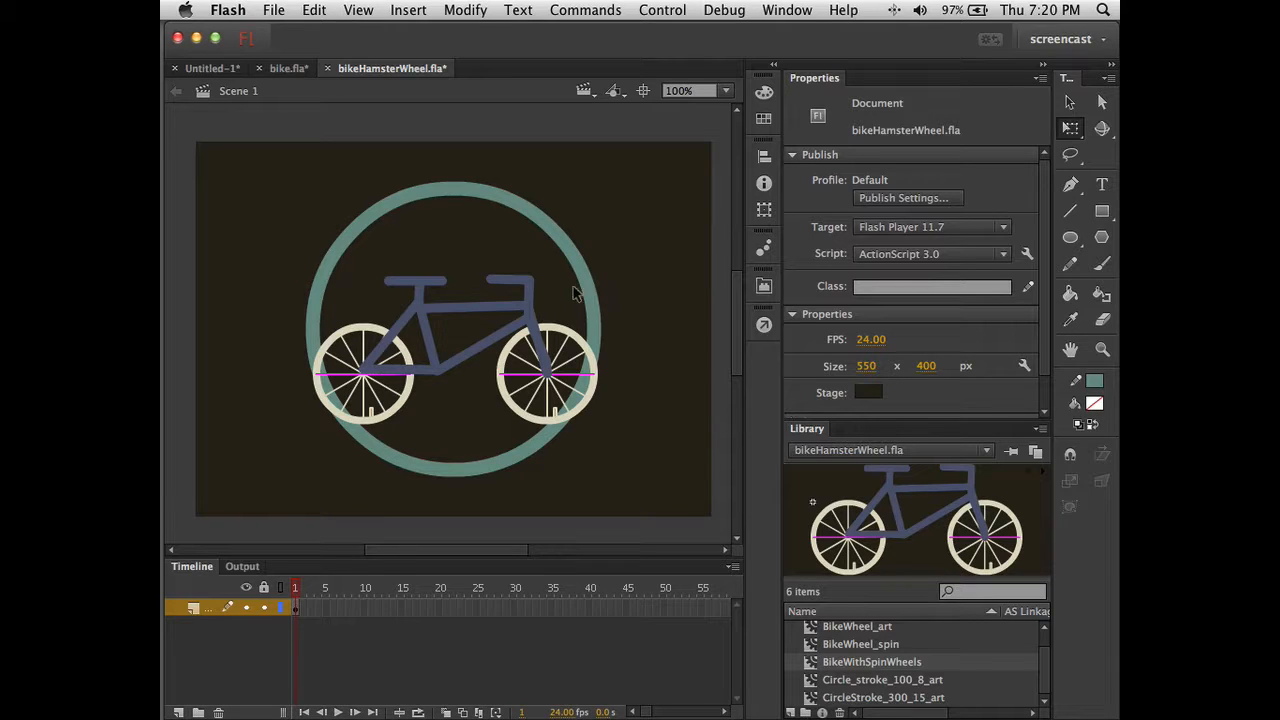
pyautogui.click(530, 300)
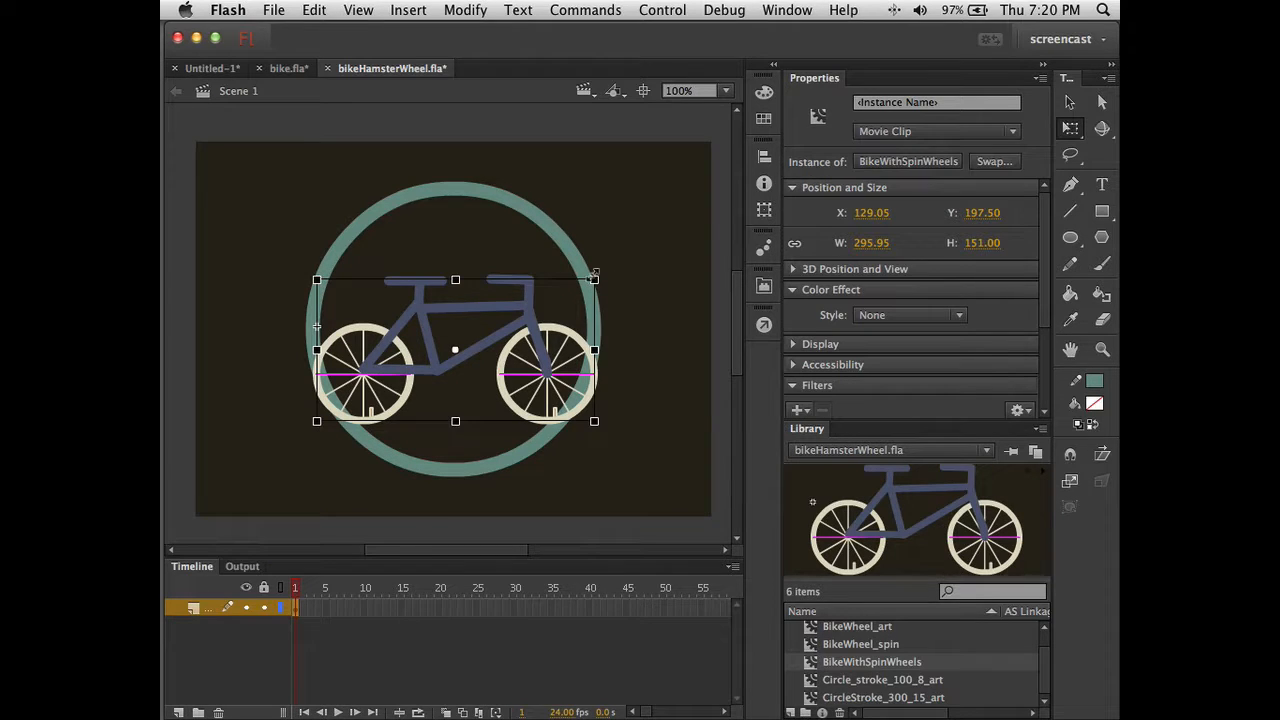
pyautogui.moveTo(597, 272); pyautogui.dragTo(552, 300)
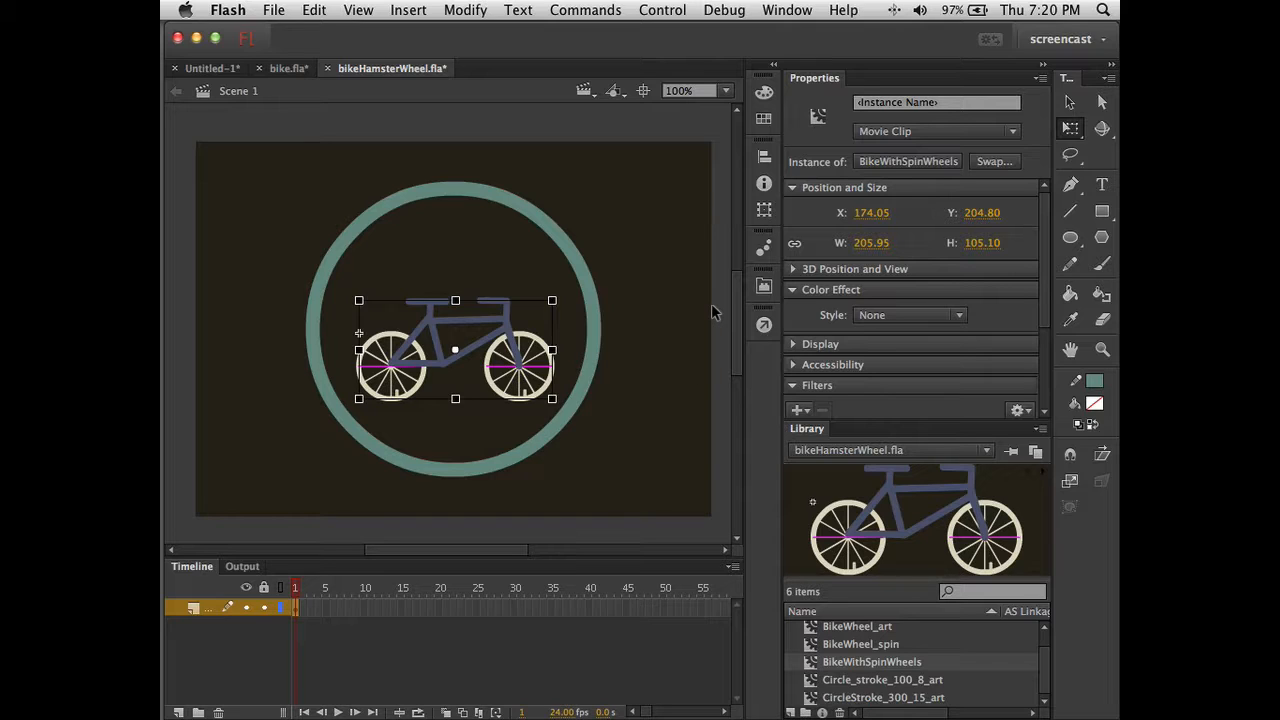
# Nudge the bike straight down by 39 px so its wheels sit on the lower inside of the circle, at Y 243.80
pyautogui.press('v')
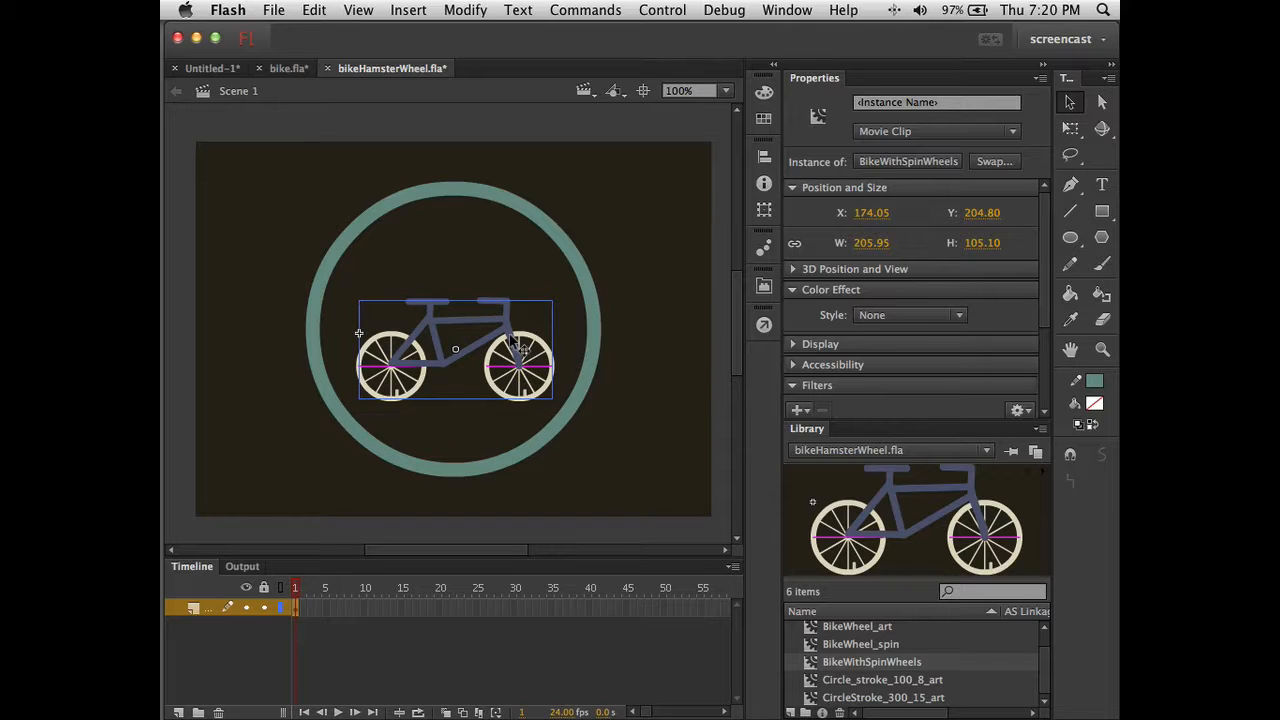
pyautogui.hotkey('shift', 'Down')
pyautogui.hotkey('shift', 'Down')
pyautogui.hotkey('shift', 'Down')
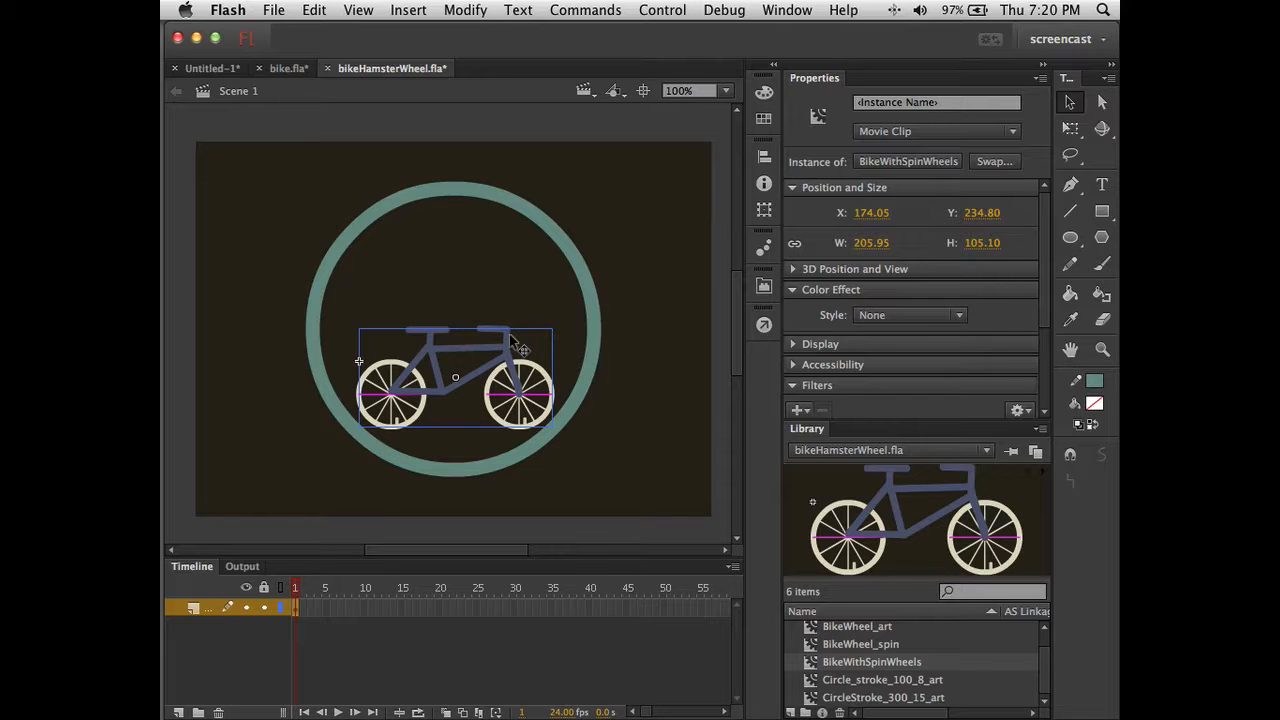
pyautogui.press('Down')
pyautogui.press('Down')
pyautogui.press('Down')
pyautogui.press('Down')
pyautogui.press('Down')
pyautogui.press('Down')
pyautogui.press('Down')
pyautogui.press('Down')
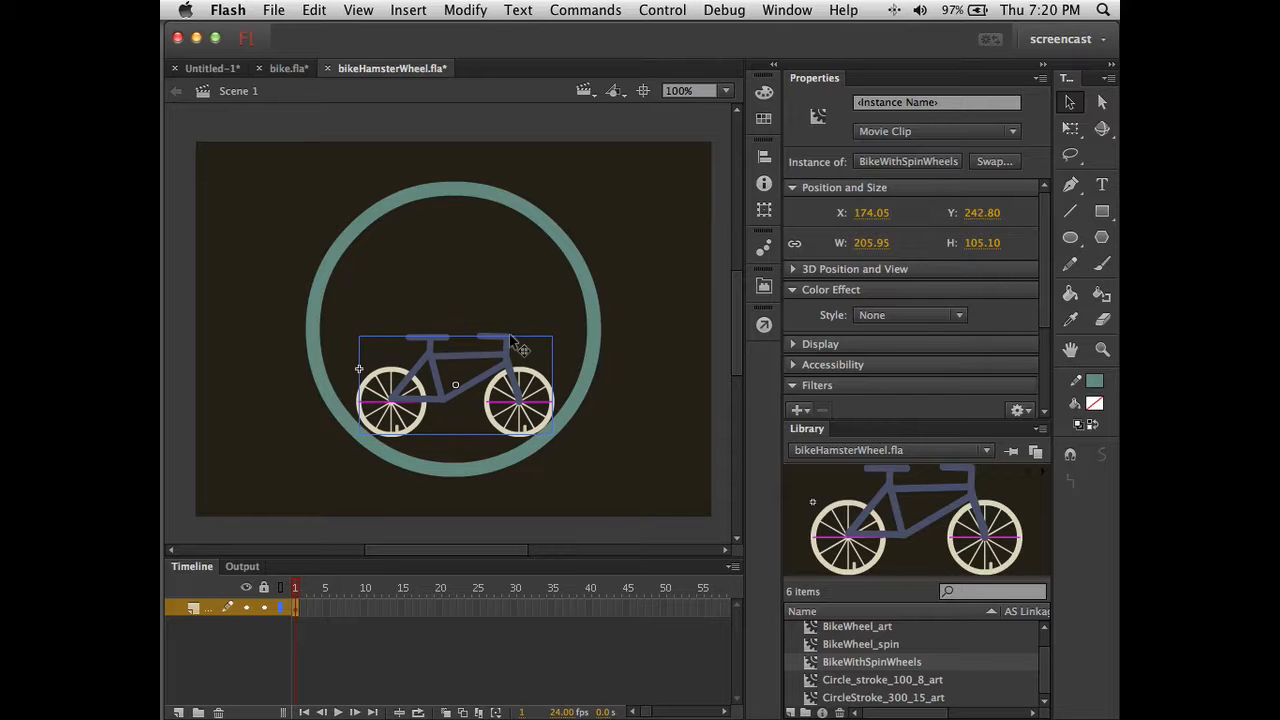
pyautogui.press('Down')
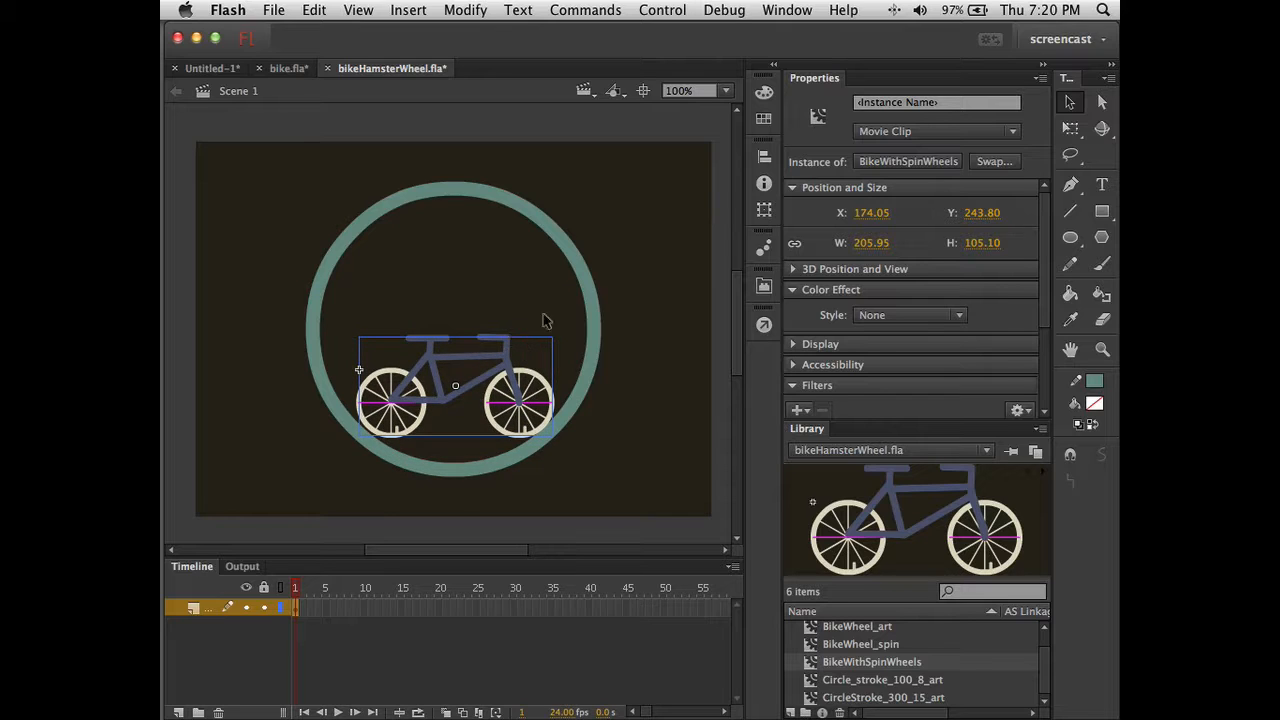
pyautogui.click(628, 358)
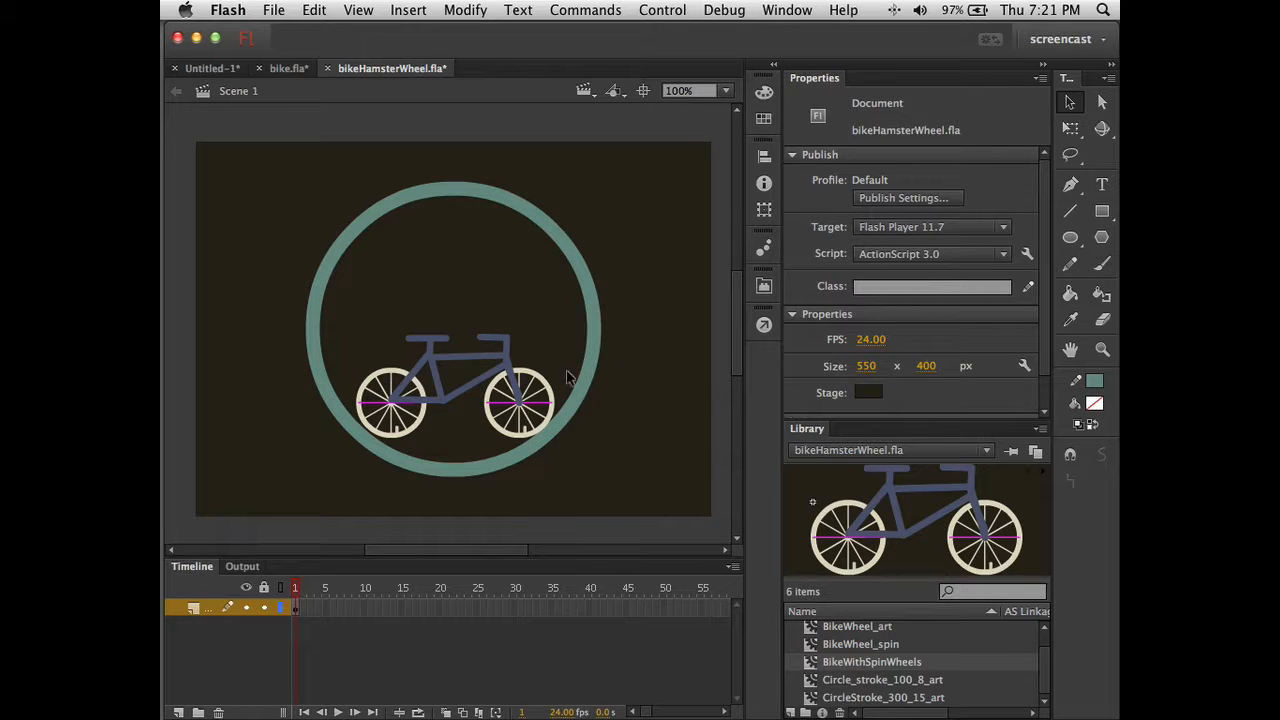
pyautogui.click(507, 394)
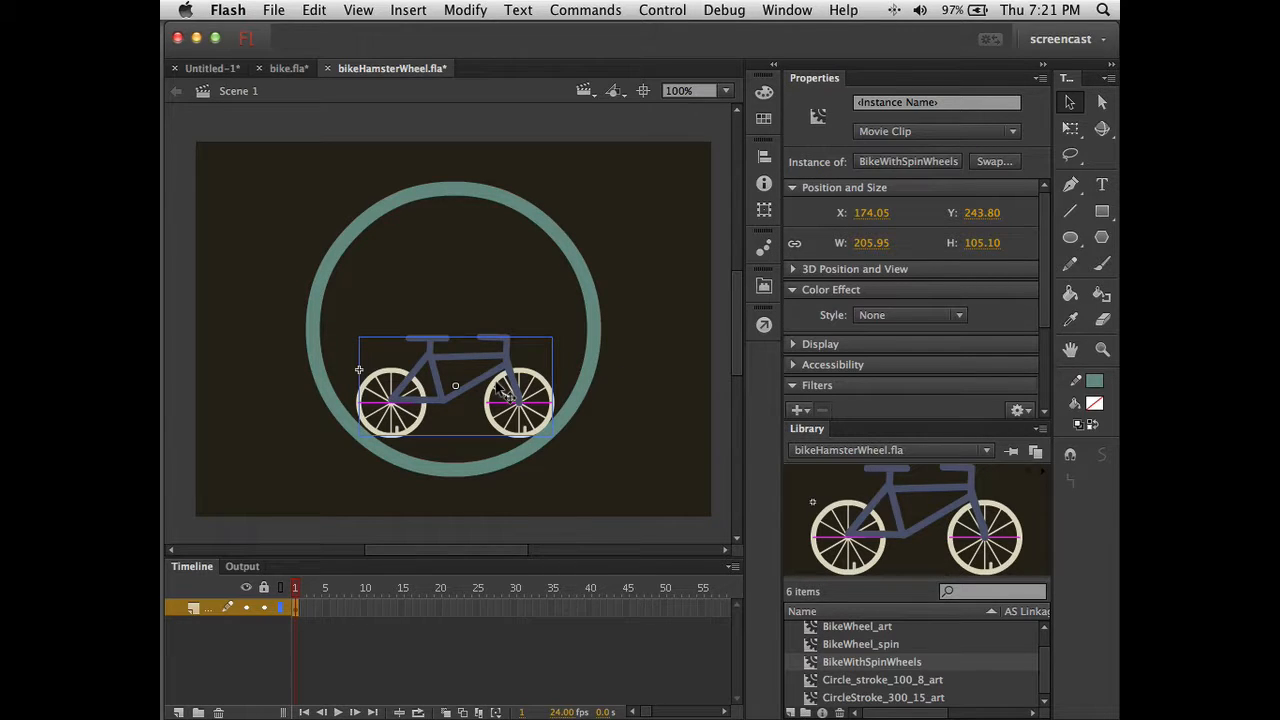
# Nudge the bike 1 px down and 1 px left, to X 173.05 and Y 244.80, and test the movie
pyautogui.press('Down')
pyautogui.press('Left')
pyautogui.press('Left')
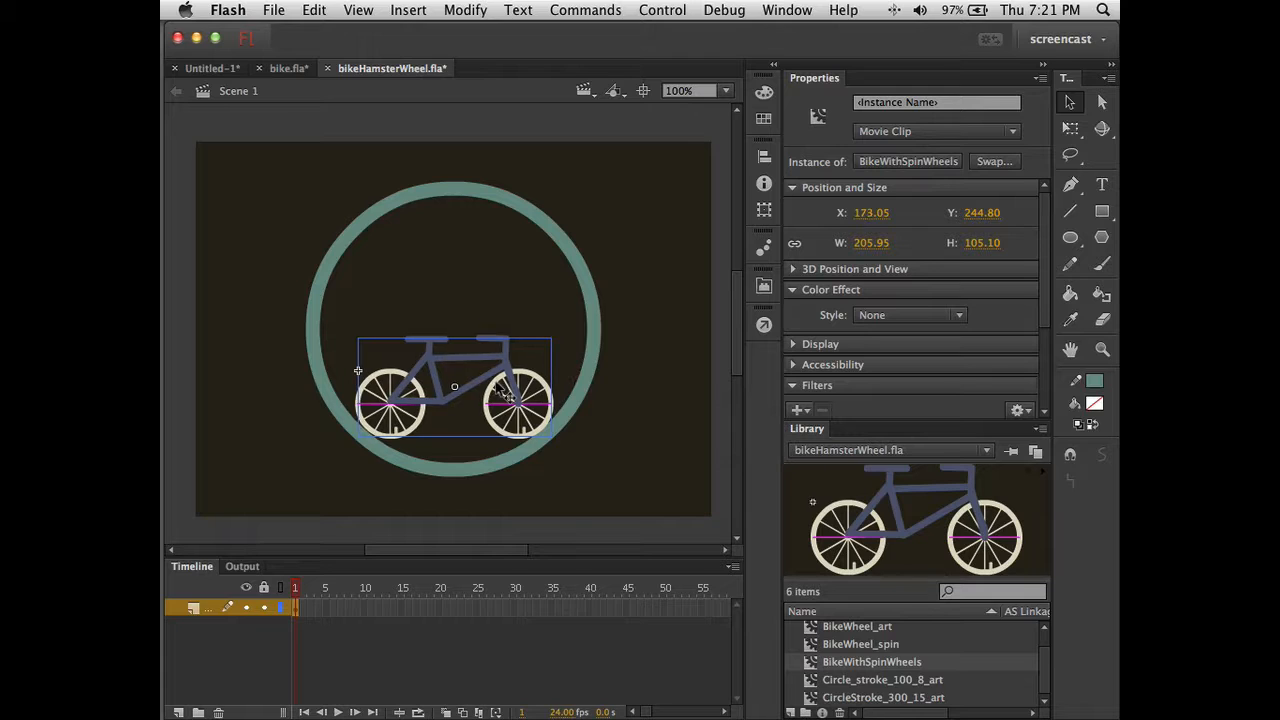
pyautogui.click(594, 283)
pyautogui.click(668, 395)
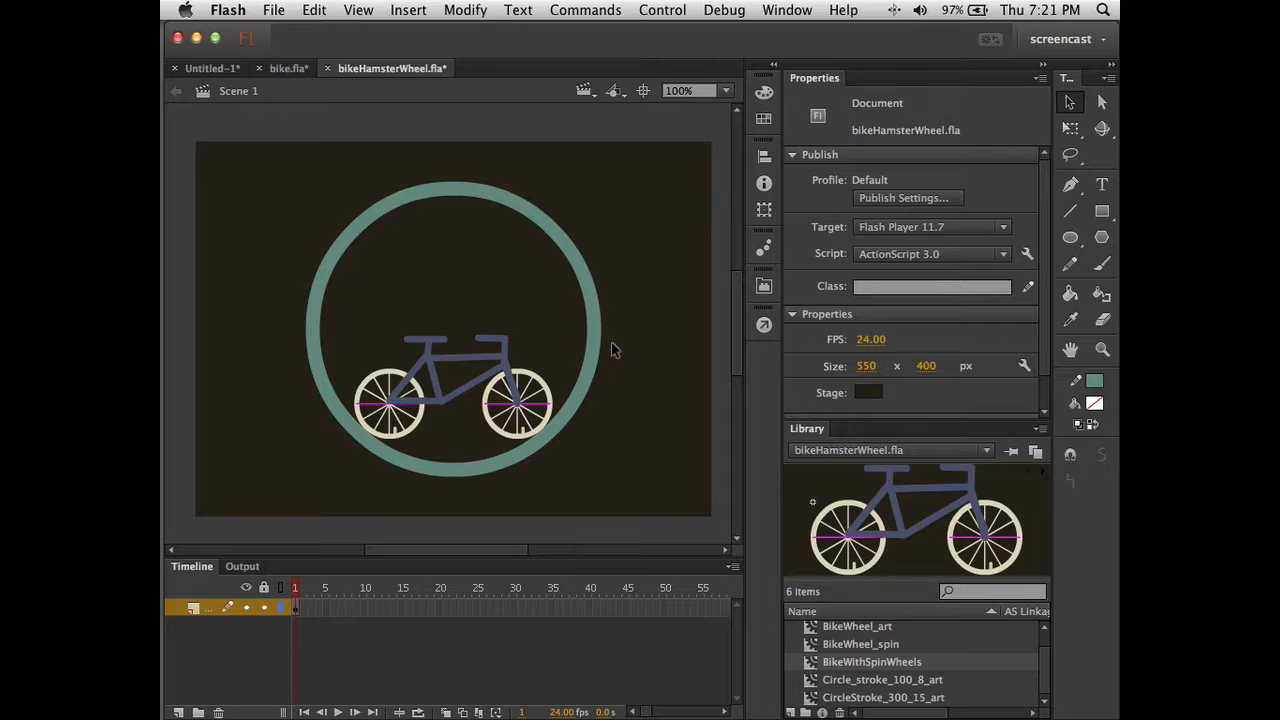
pyautogui.press('super+Return')
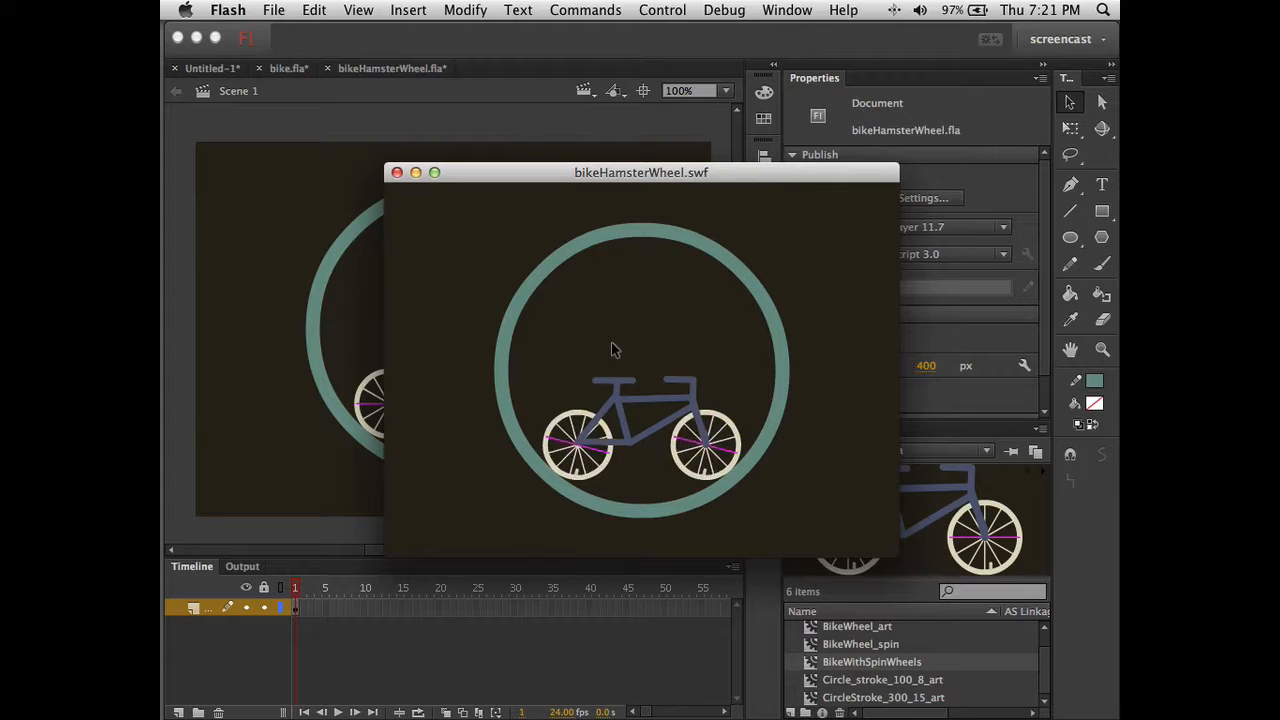
pyautogui.click(397, 173)
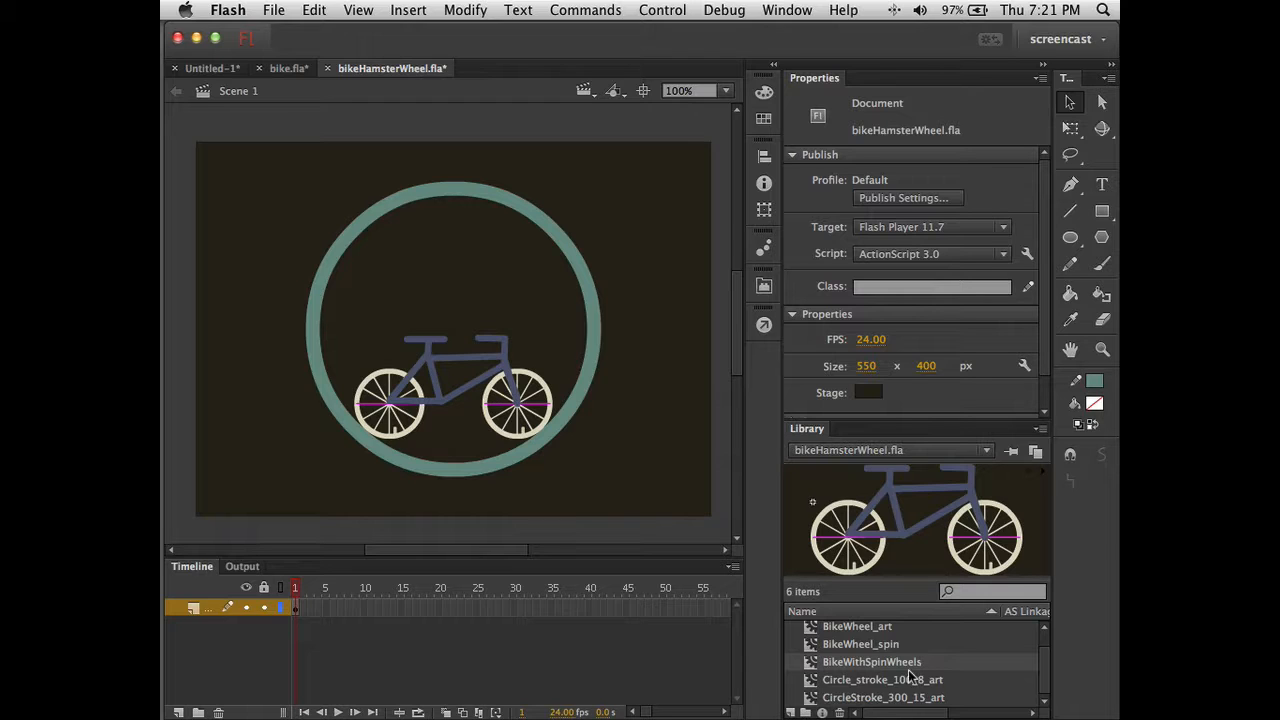
# Open the CircleStroke_300_15_art symbol for editing and recolor the circle's whole stroke dark blue, #3F4D82
pyautogui.doubleClick(848, 697)
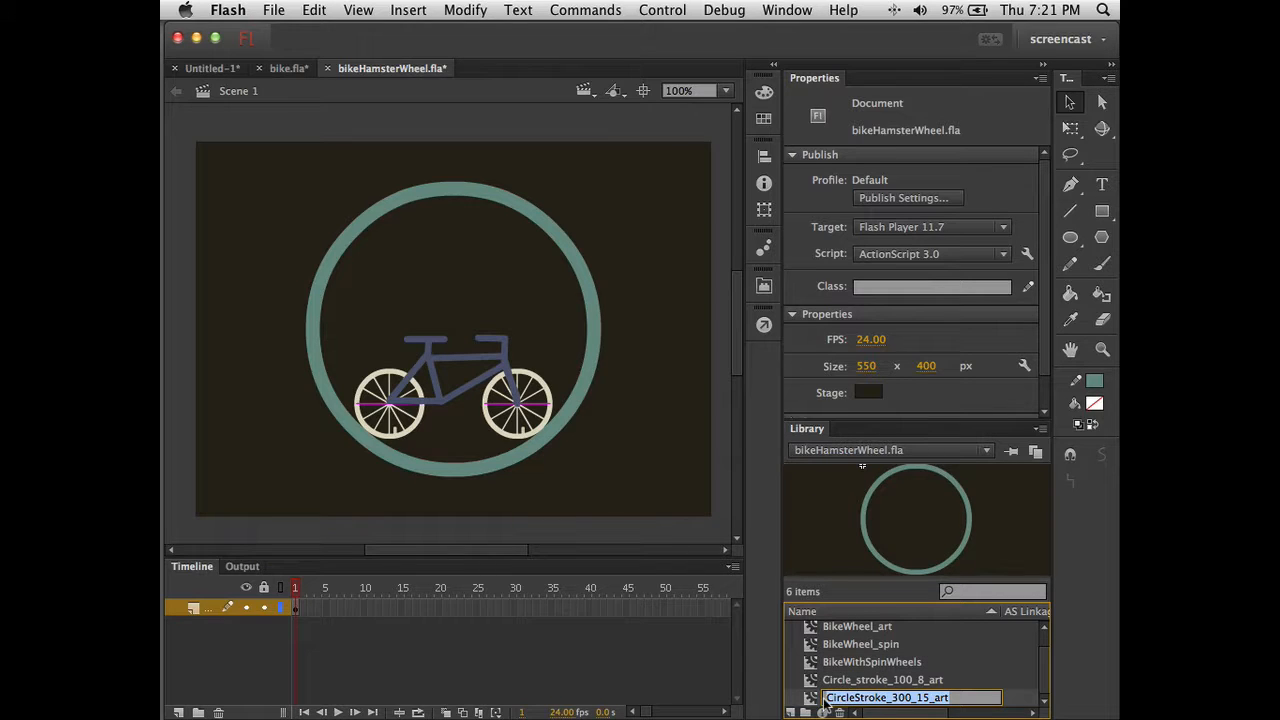
pyautogui.doubleClick(813, 700)
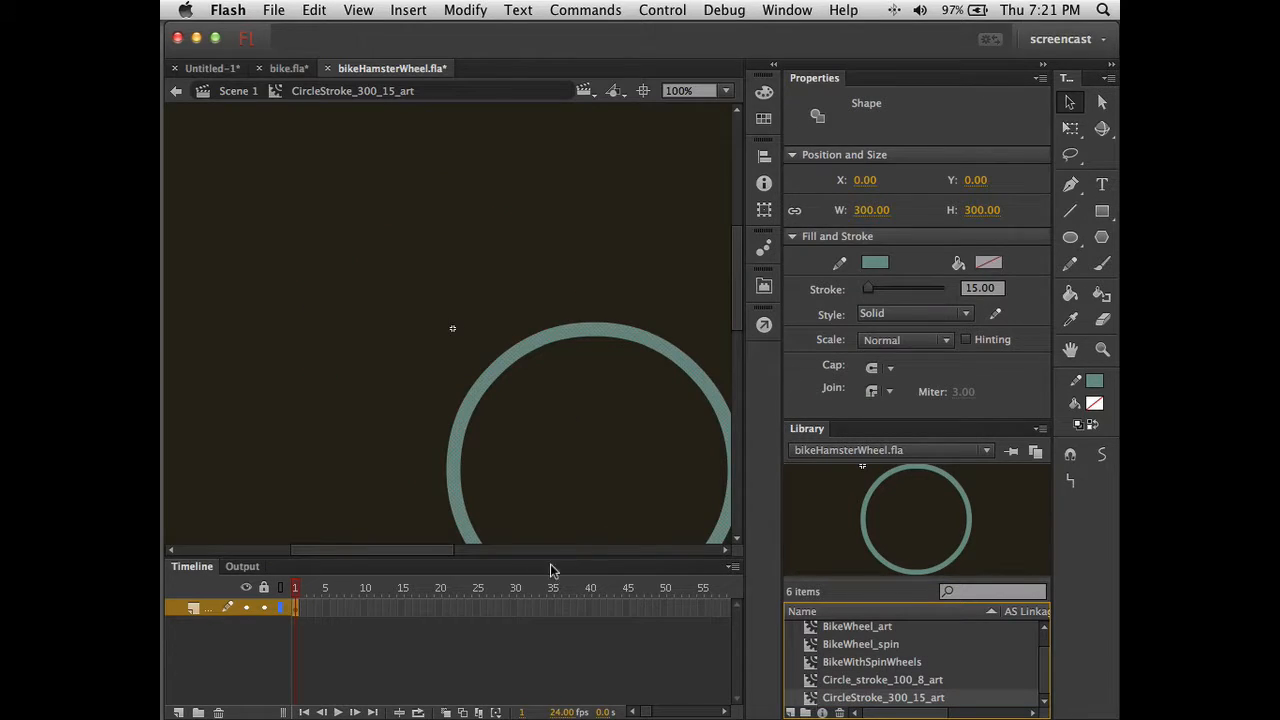
pyautogui.moveTo(437, 551); pyautogui.dragTo(480, 557)
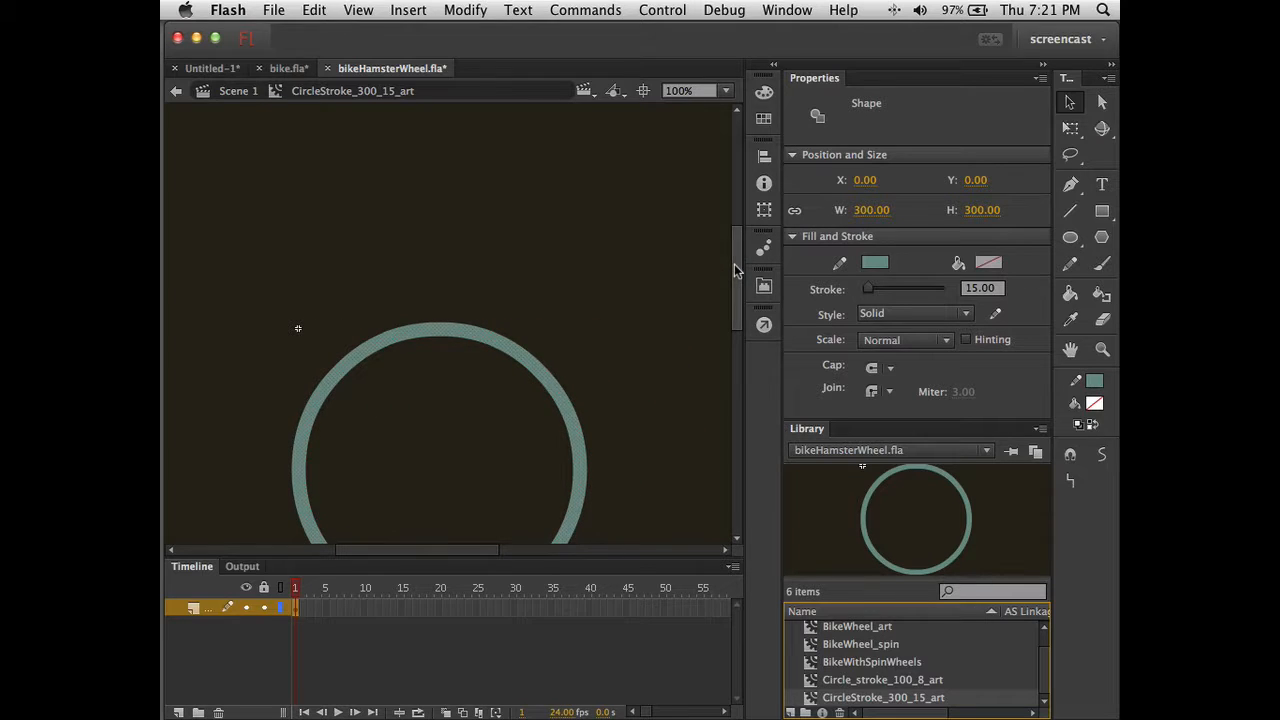
pyautogui.moveTo(735, 270); pyautogui.dragTo(729, 302)
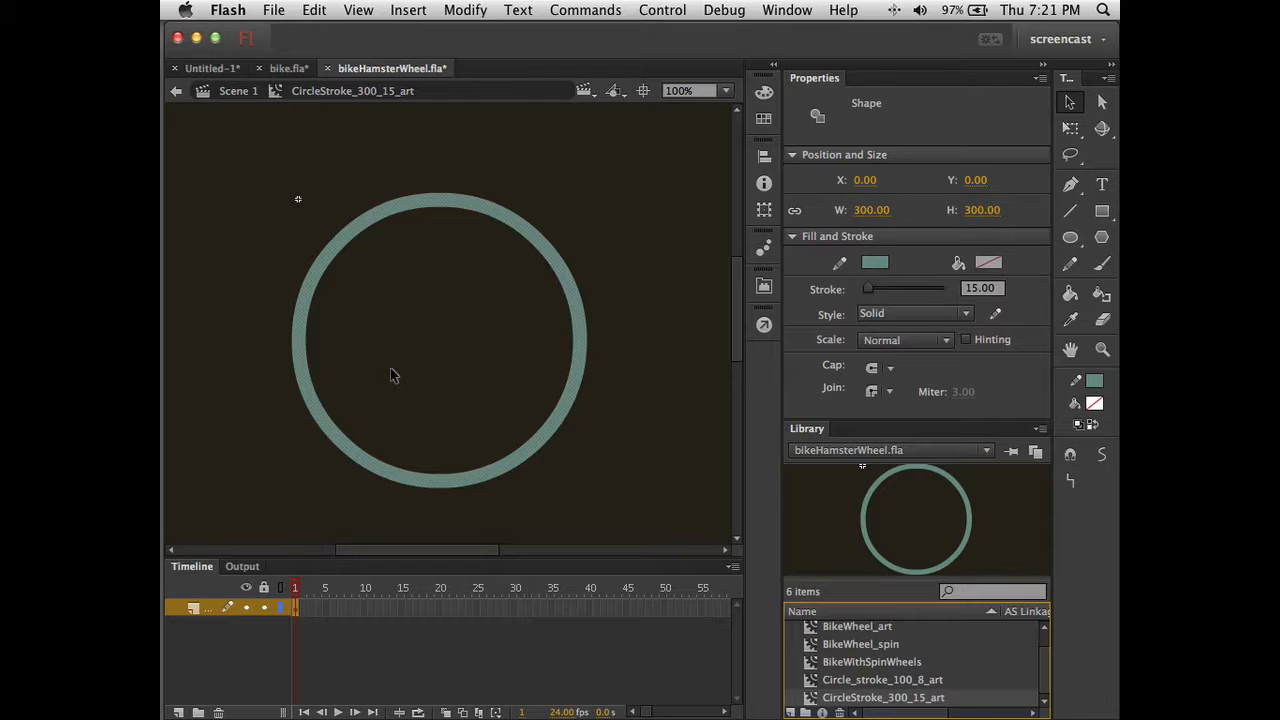
pyautogui.click(541, 241)
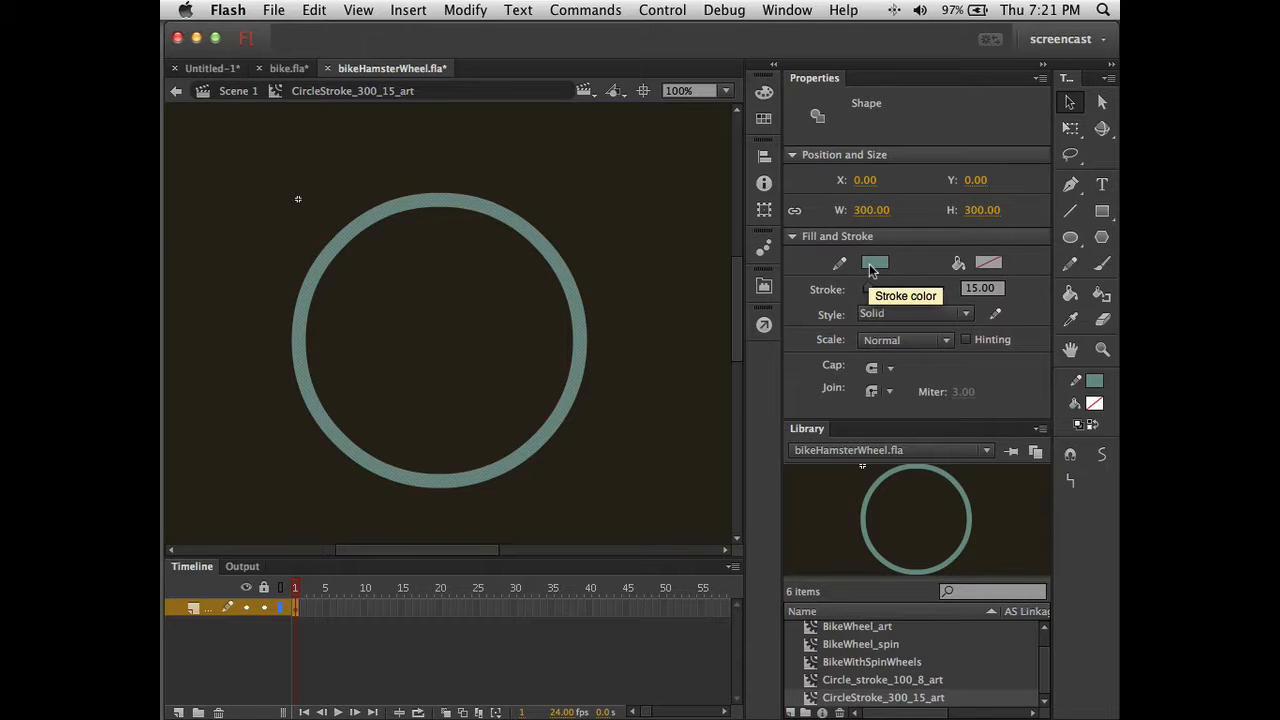
pyautogui.click(870, 266)
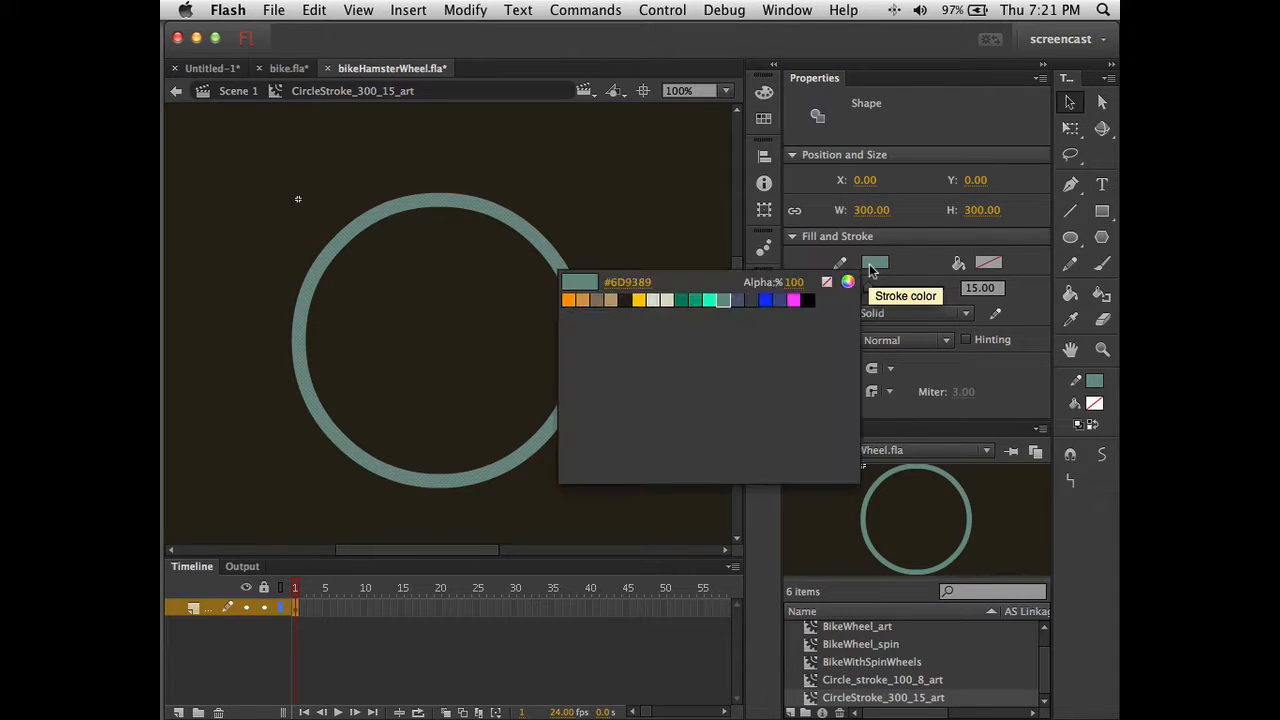
pyautogui.click(781, 297)
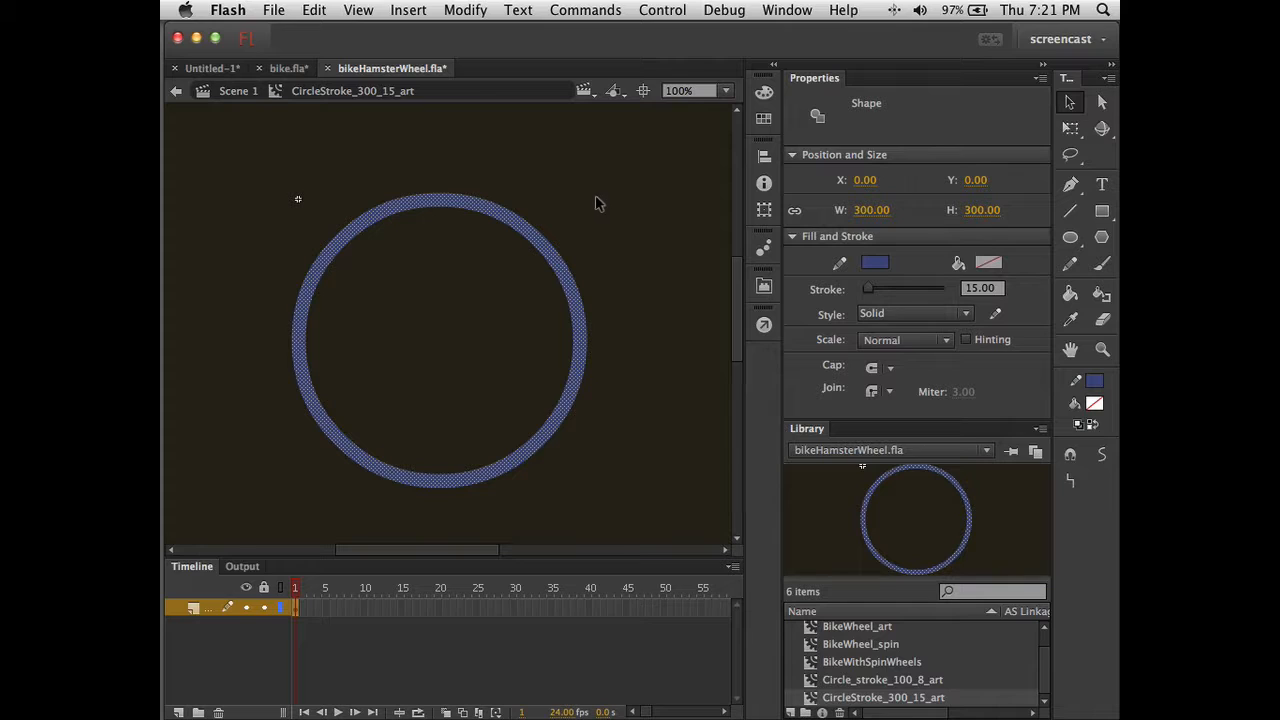
# Examine the anchor points along the circle's path with the Subselection tool
pyautogui.click(1101, 102)
pyautogui.click(571, 274)
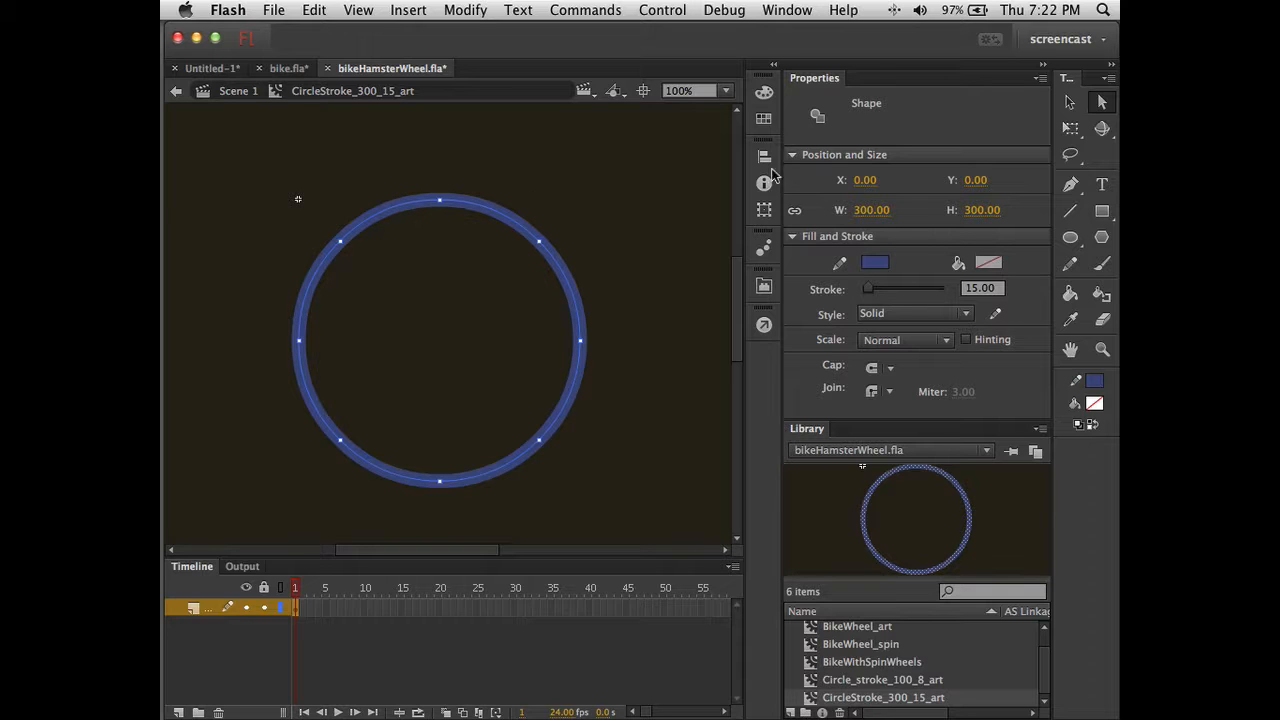
pyautogui.click(1068, 103)
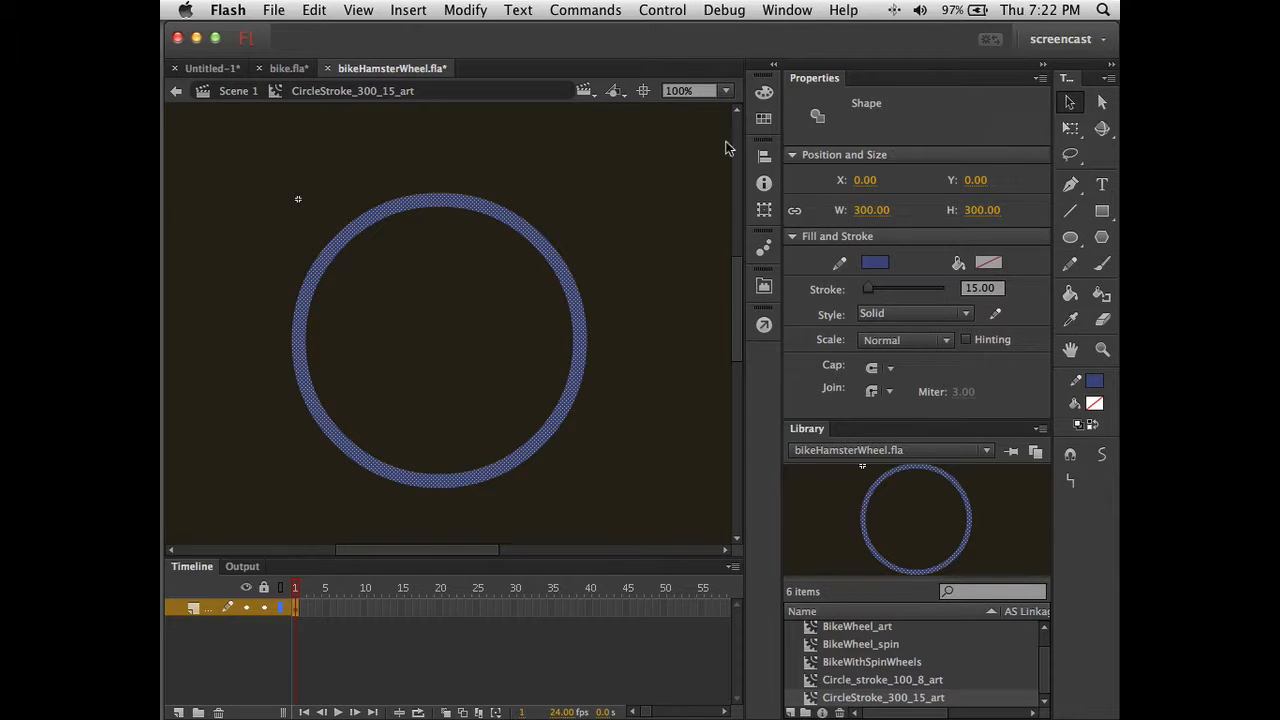
pyautogui.click(679, 148)
# Try a magenta stroke on the lower part of the circle and undo that color change
pyautogui.moveTo(237, 307)
pyautogui.mouseDown()
pyautogui.moveTo(403, 429)
pyautogui.moveTo(614, 503)
pyautogui.mouseUp()
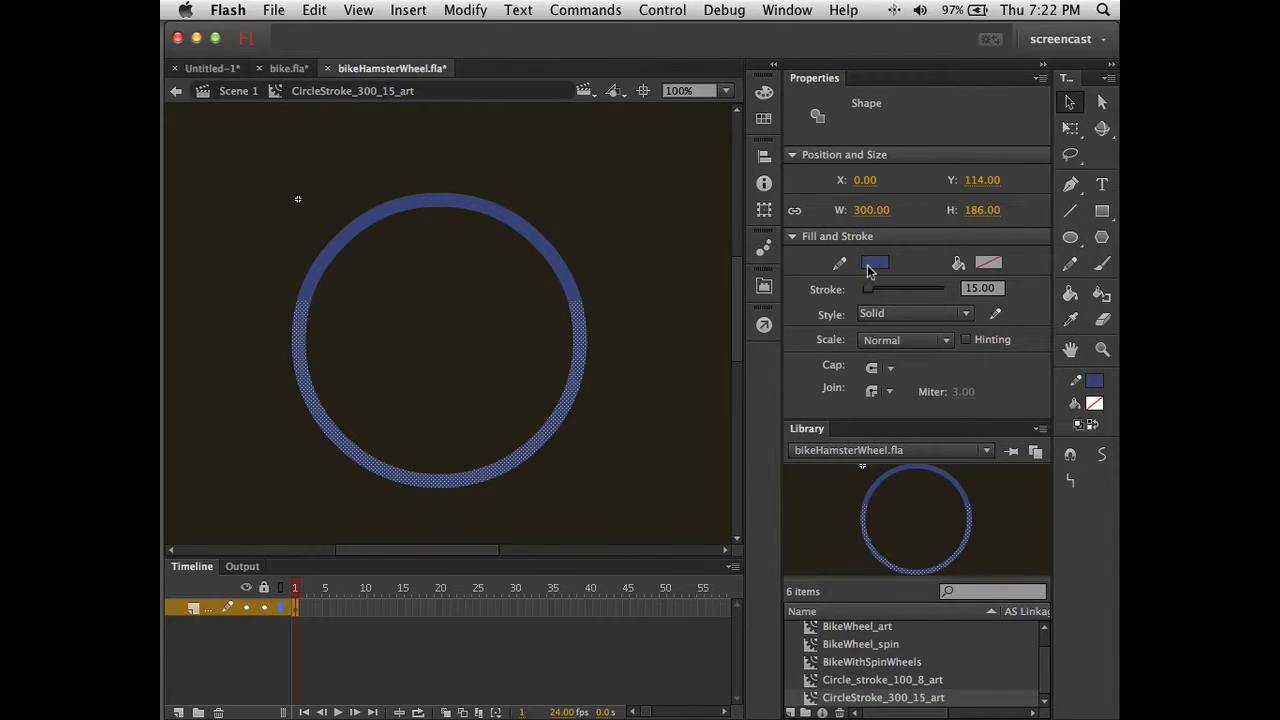
pyautogui.click(873, 265)
pyautogui.click(791, 300)
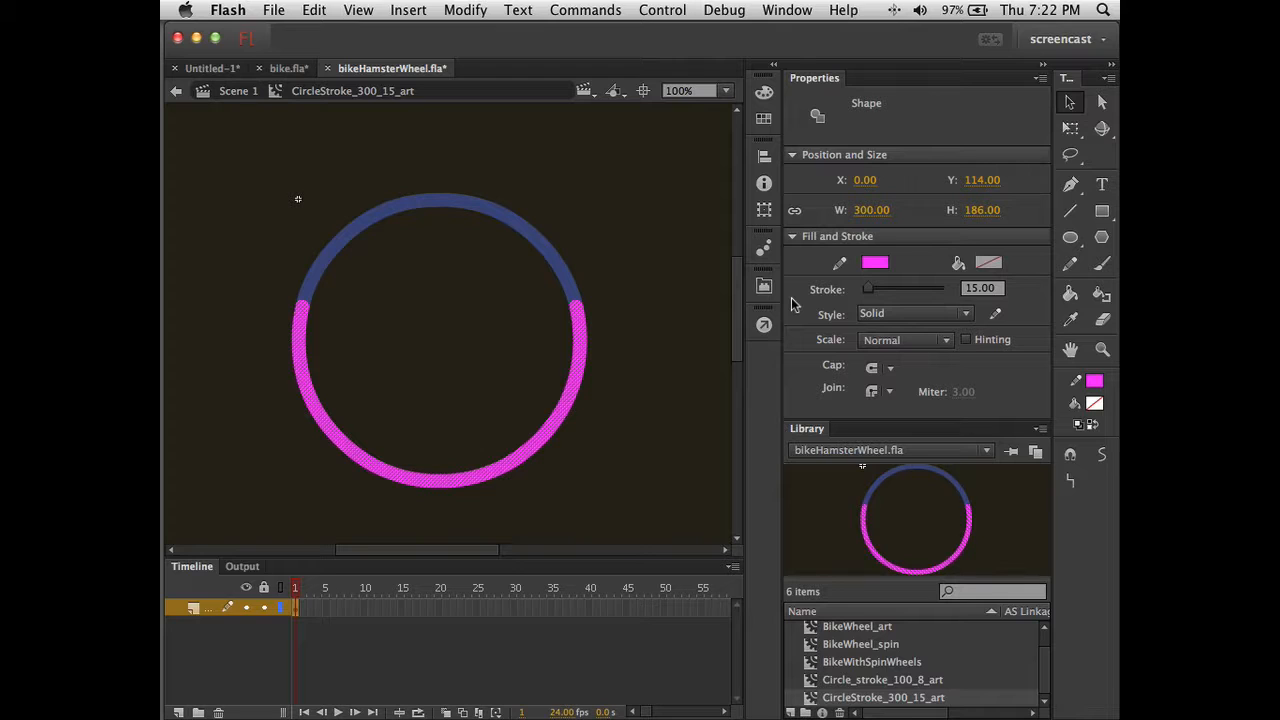
pyautogui.press('super+z')
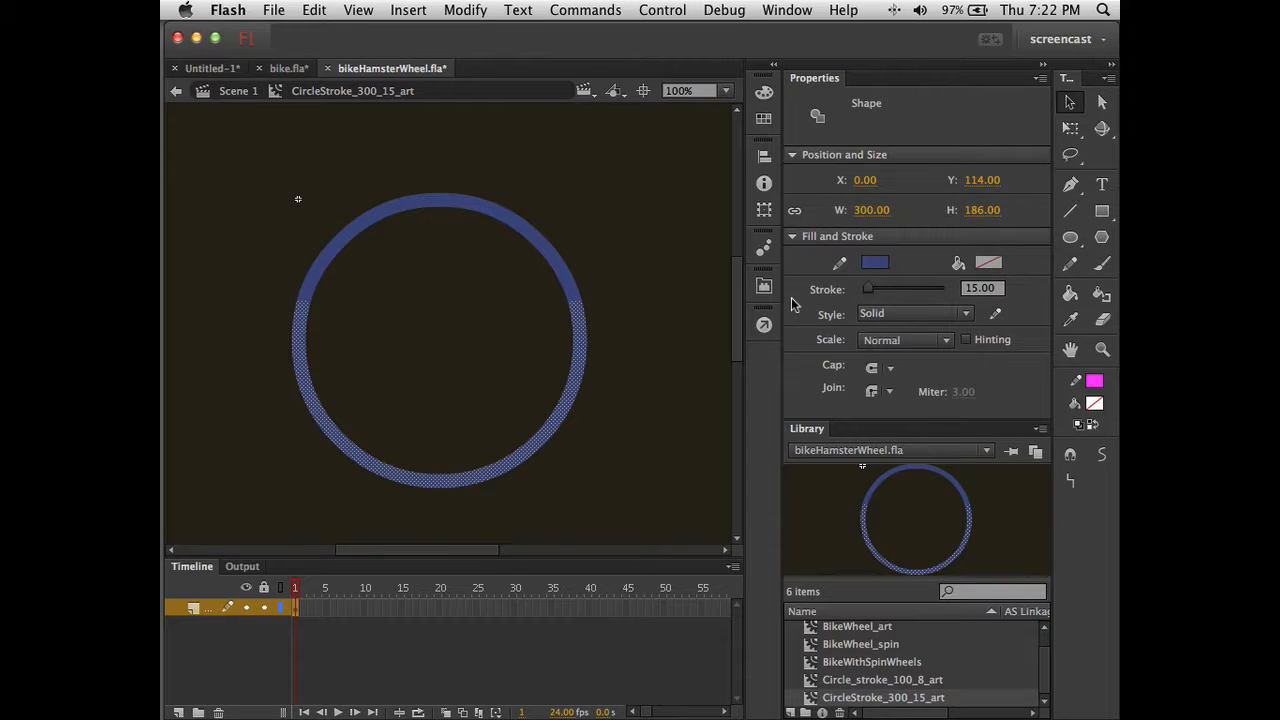
pyautogui.click(657, 253)
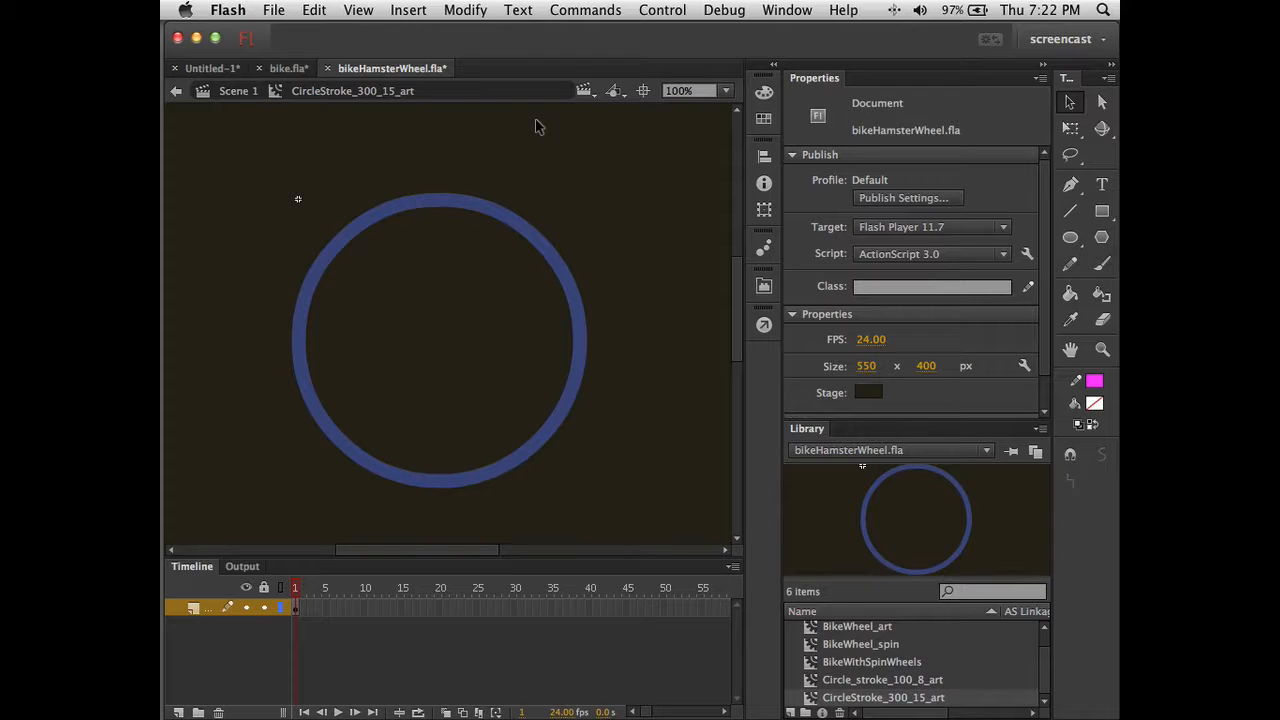
pyautogui.click(491, 215)
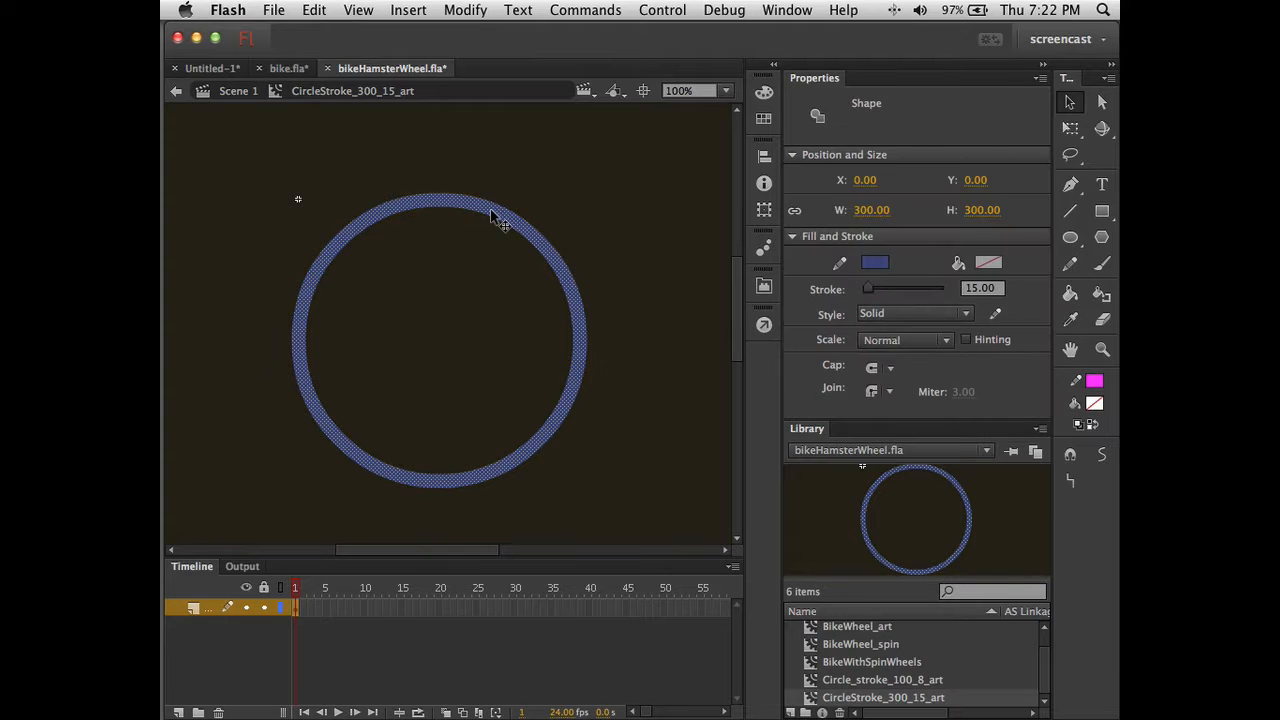
pyautogui.click(550, 180)
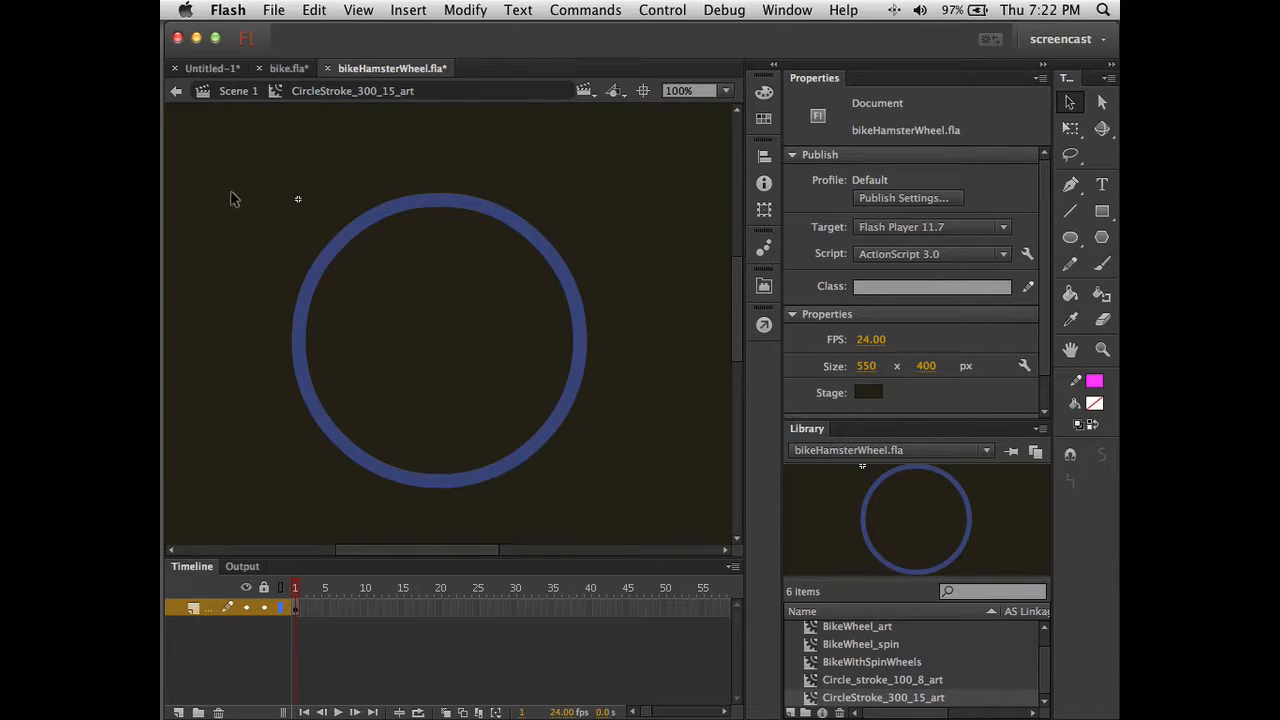
pyautogui.moveTo(234, 323)
pyautogui.mouseDown()
pyautogui.moveTo(610, 455)
pyautogui.moveTo(632, 504)
pyautogui.mouseUp()
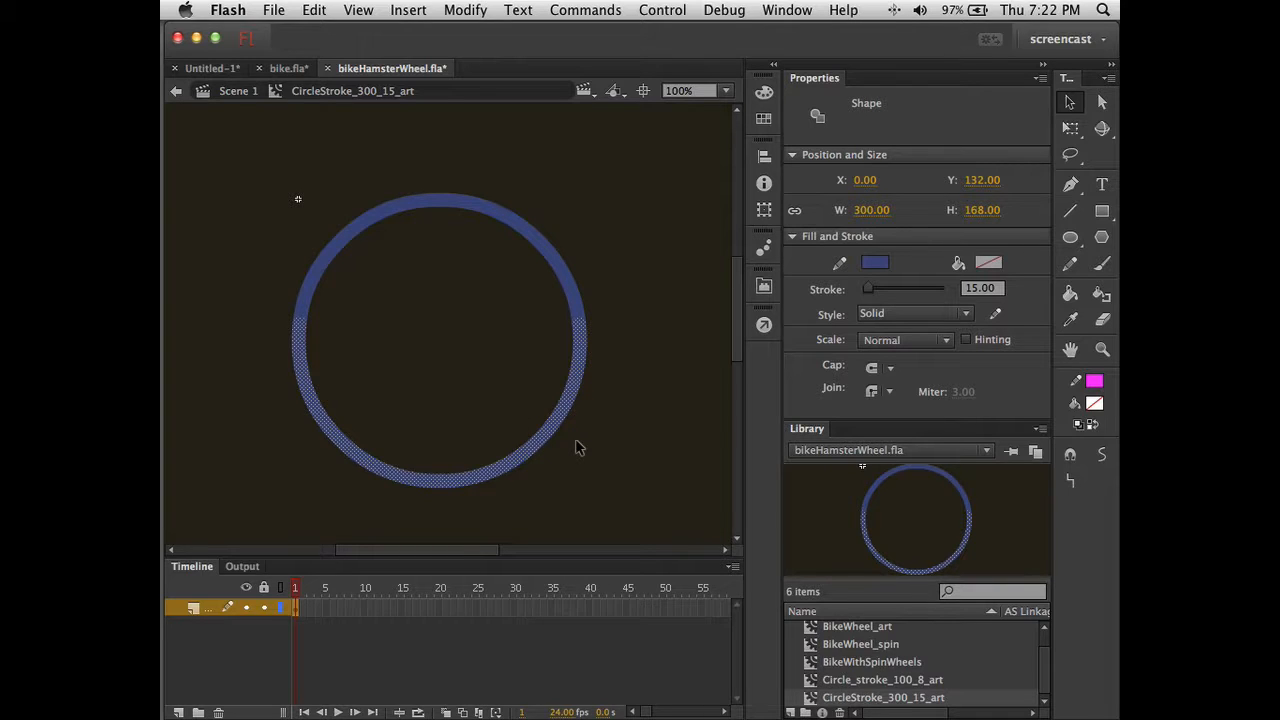
pyautogui.click(660, 418)
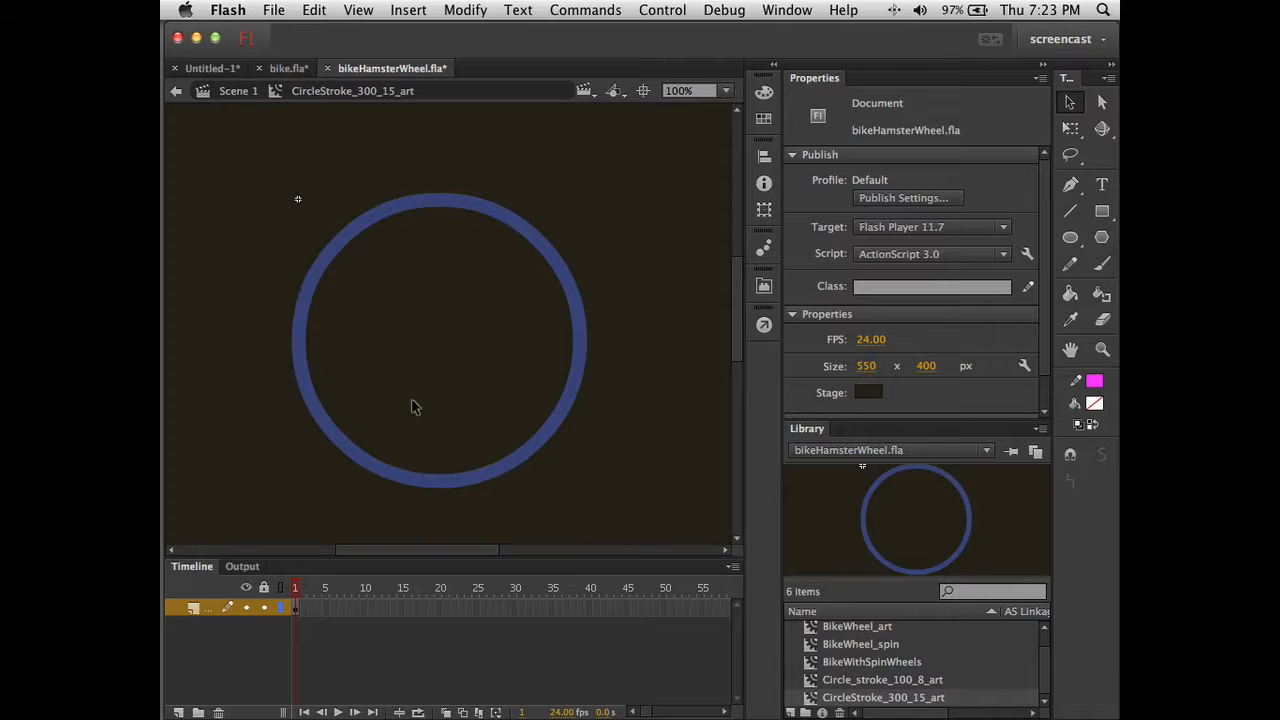
# Recolor the circle's bottom arc, about 269 × 83 px, bright turquoise and set its stroke cap to None
pyautogui.moveTo(268, 410)
pyautogui.mouseDown()
pyautogui.moveTo(520, 520)
pyautogui.moveTo(594, 537)
pyautogui.moveTo(595, 517)
pyautogui.mouseUp()
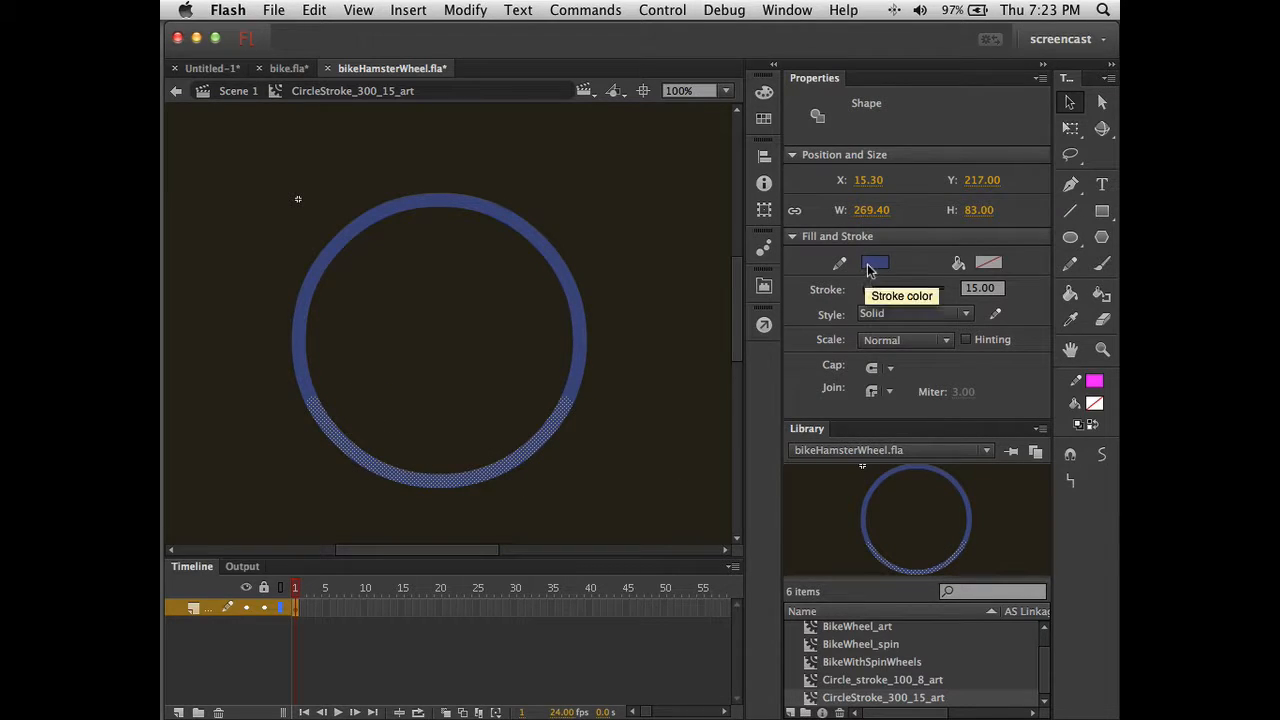
pyautogui.click(872, 264)
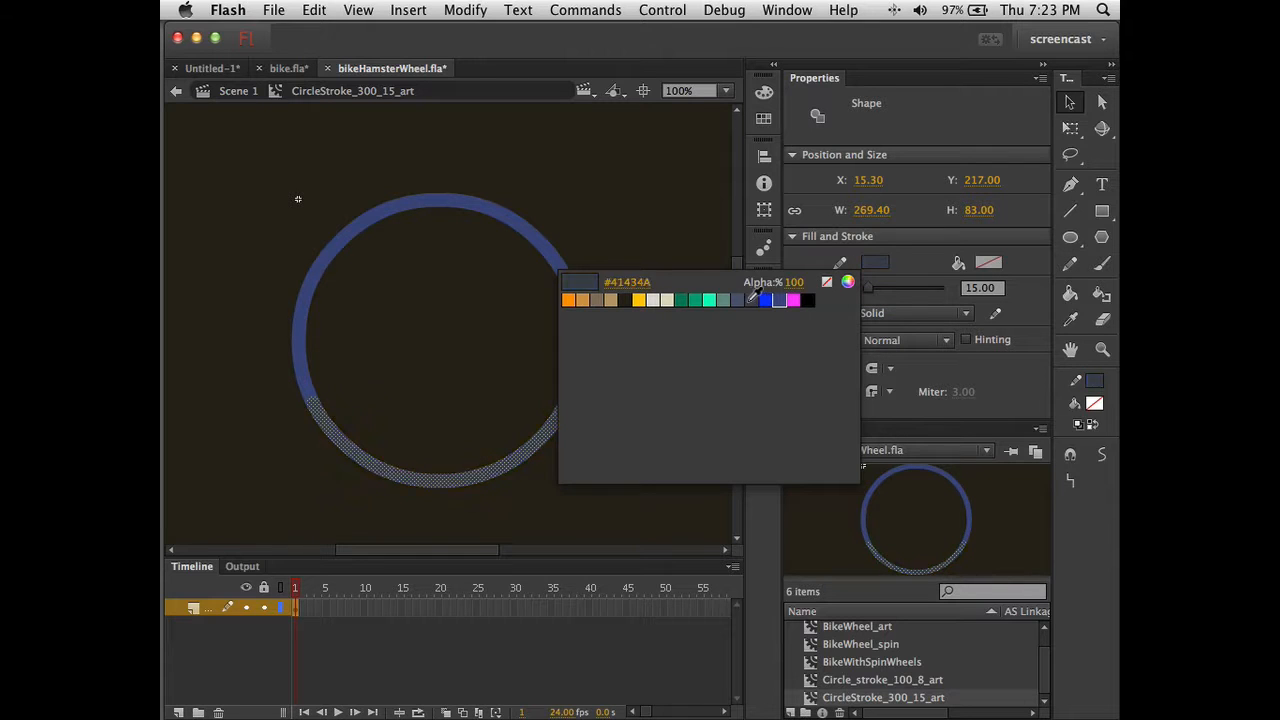
pyautogui.click(713, 299)
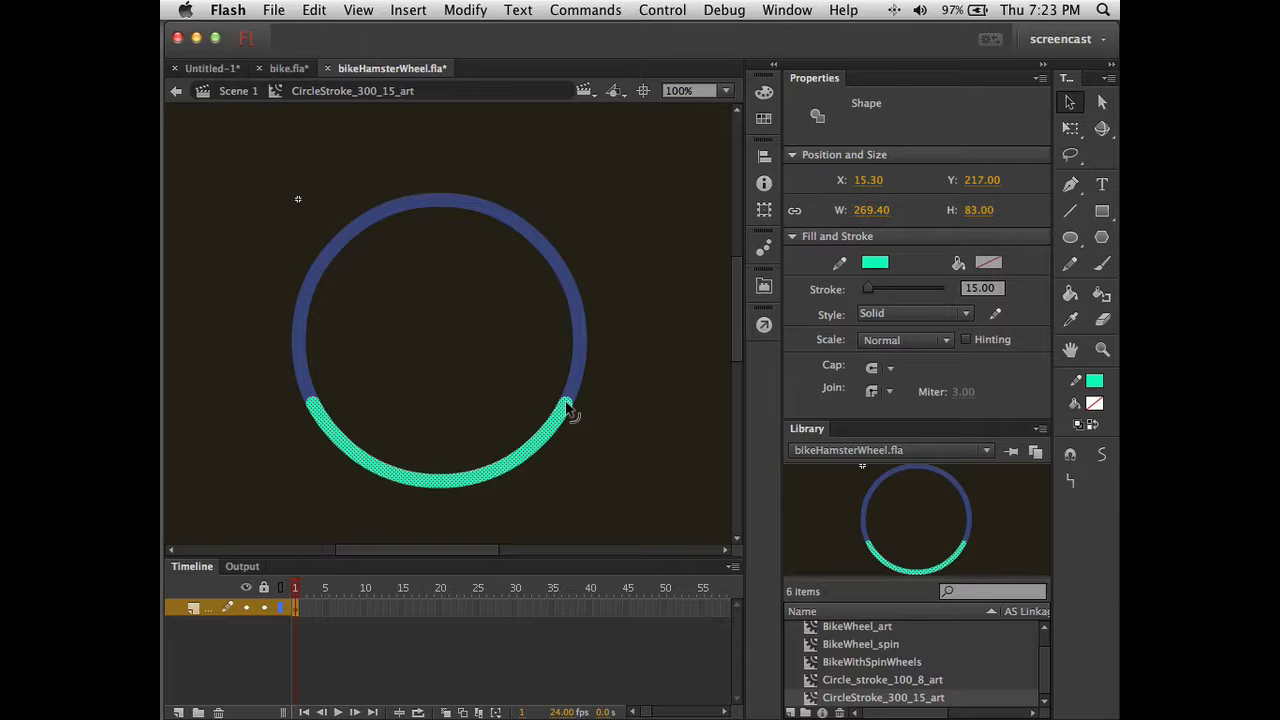
pyautogui.click(891, 370)
pyautogui.click(895, 388)
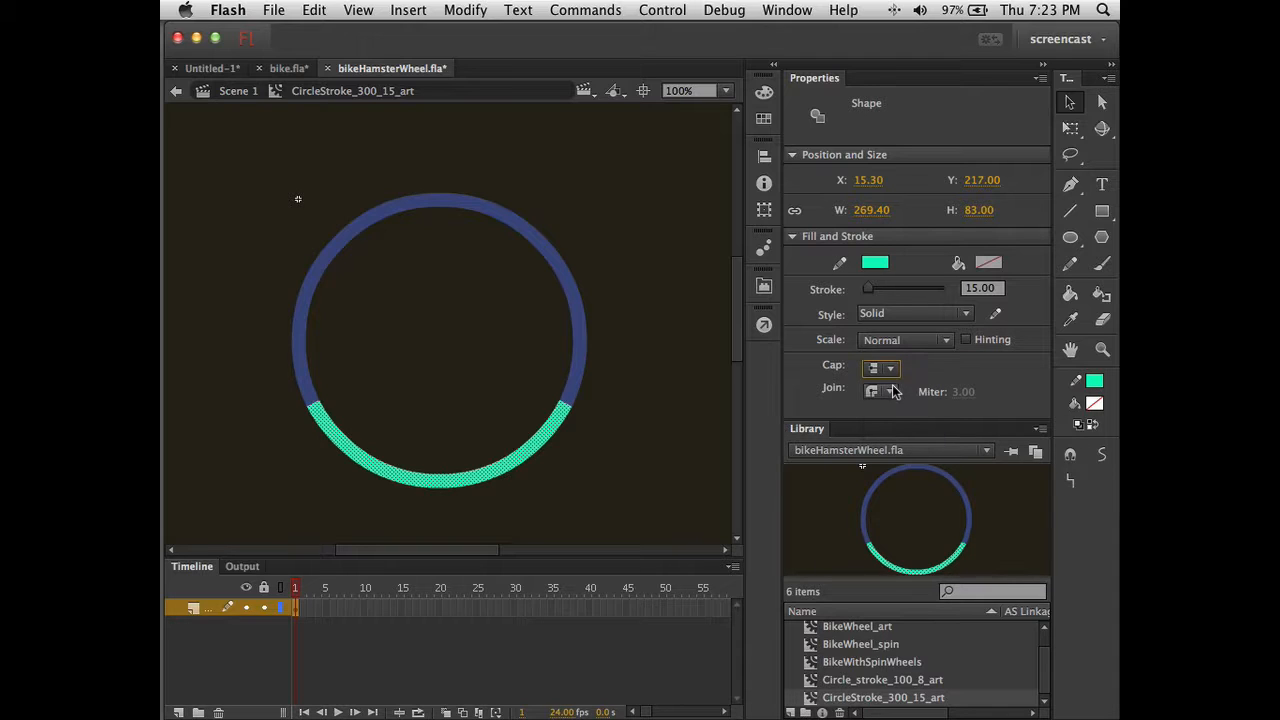
pyautogui.click(678, 442)
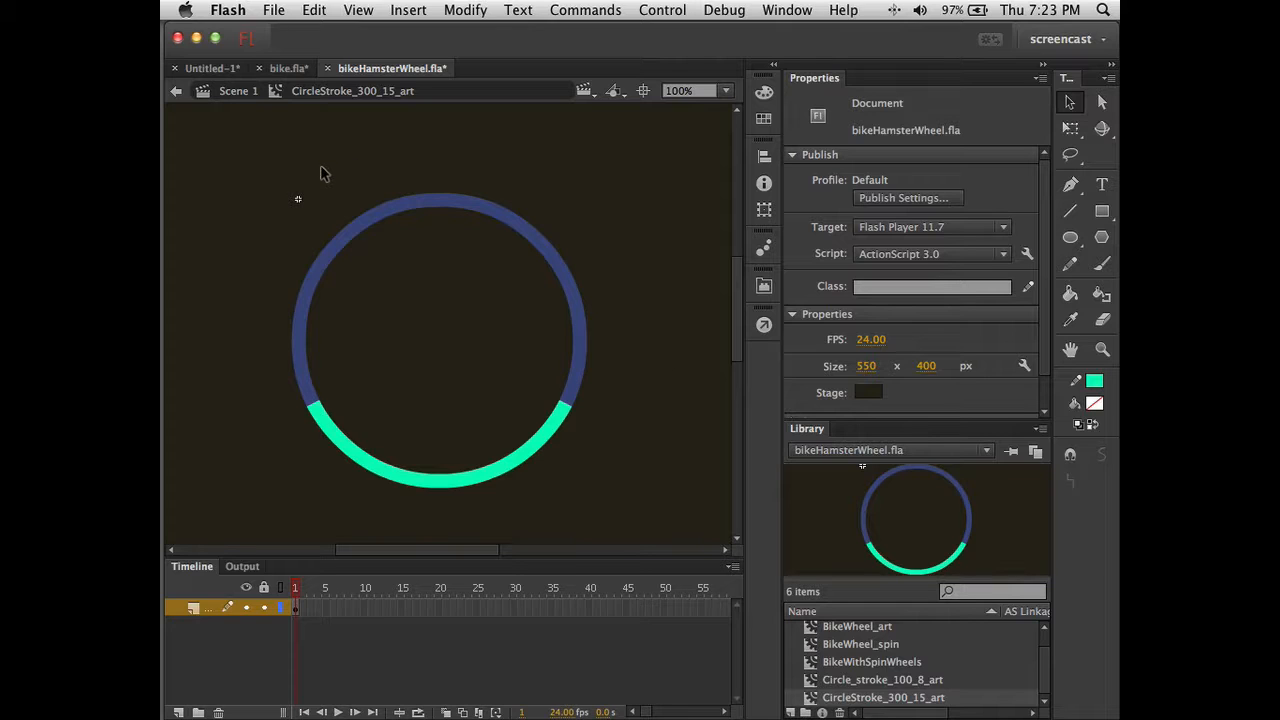
# Recolor the circle's top arc, about 248 × 65 px, tan orange and set its stroke cap to None
pyautogui.moveTo(255, 176); pyautogui.dragTo(599, 265)
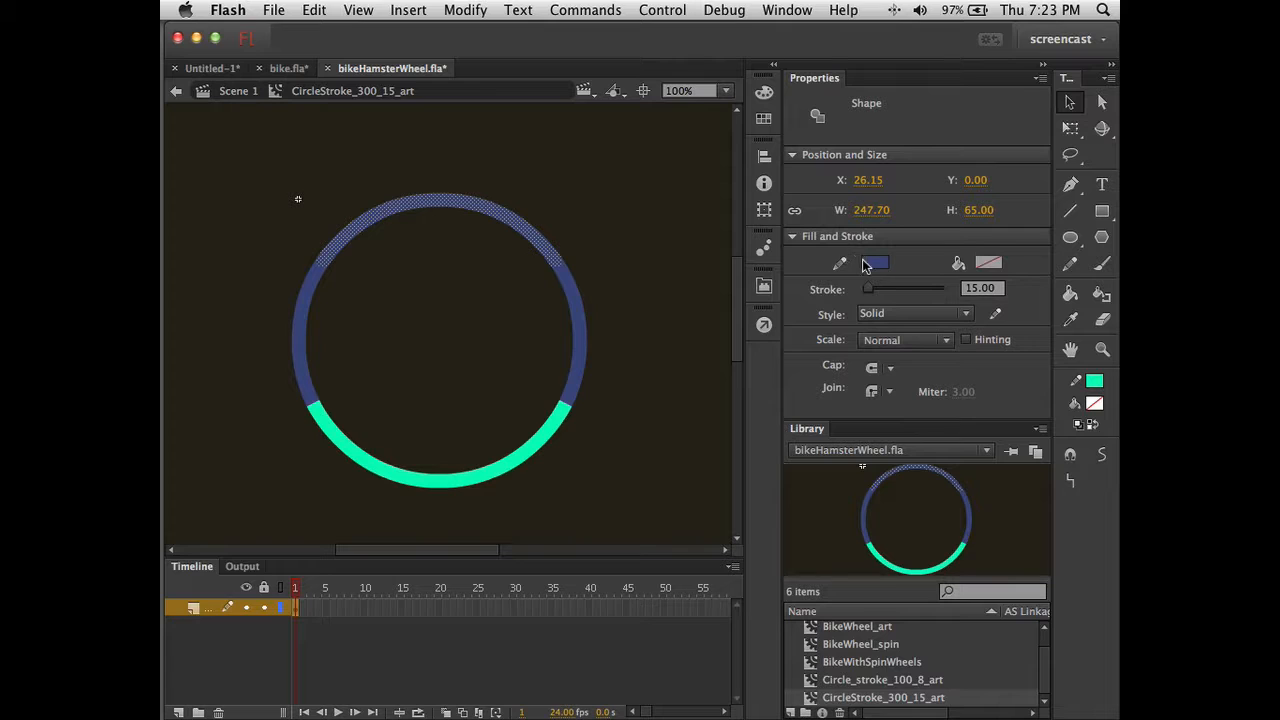
pyautogui.click(872, 263)
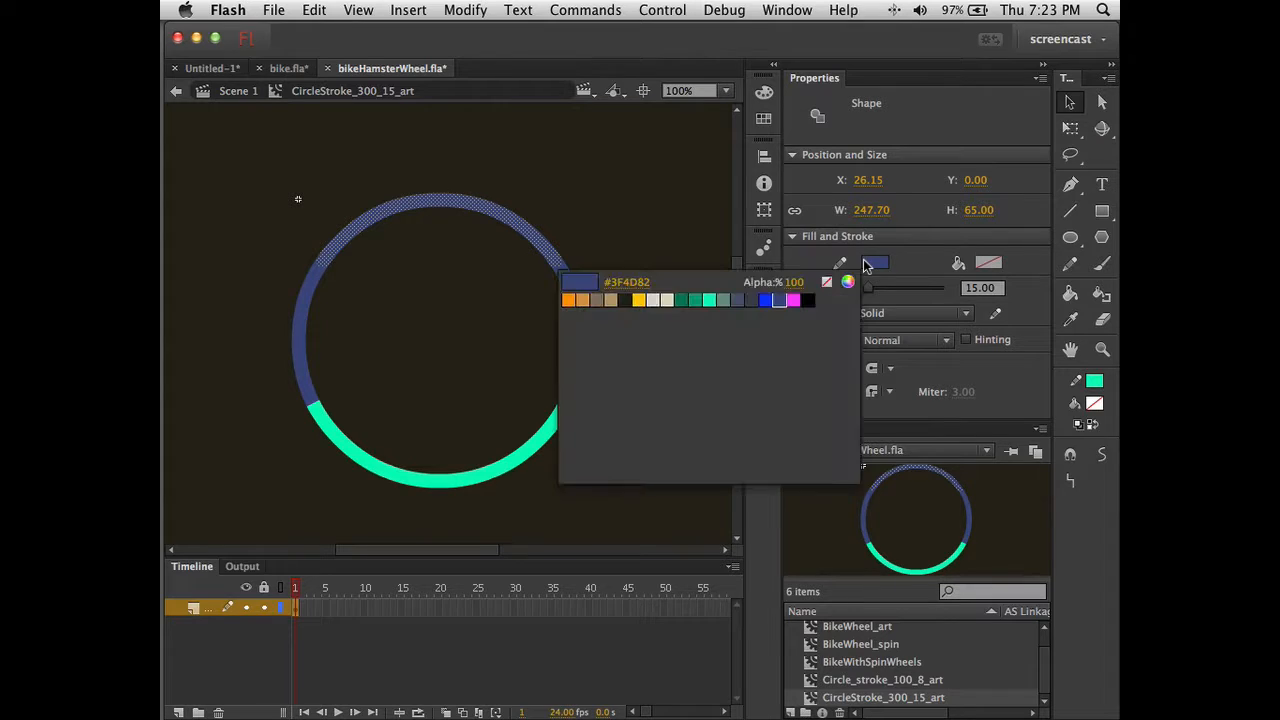
pyautogui.click(584, 300)
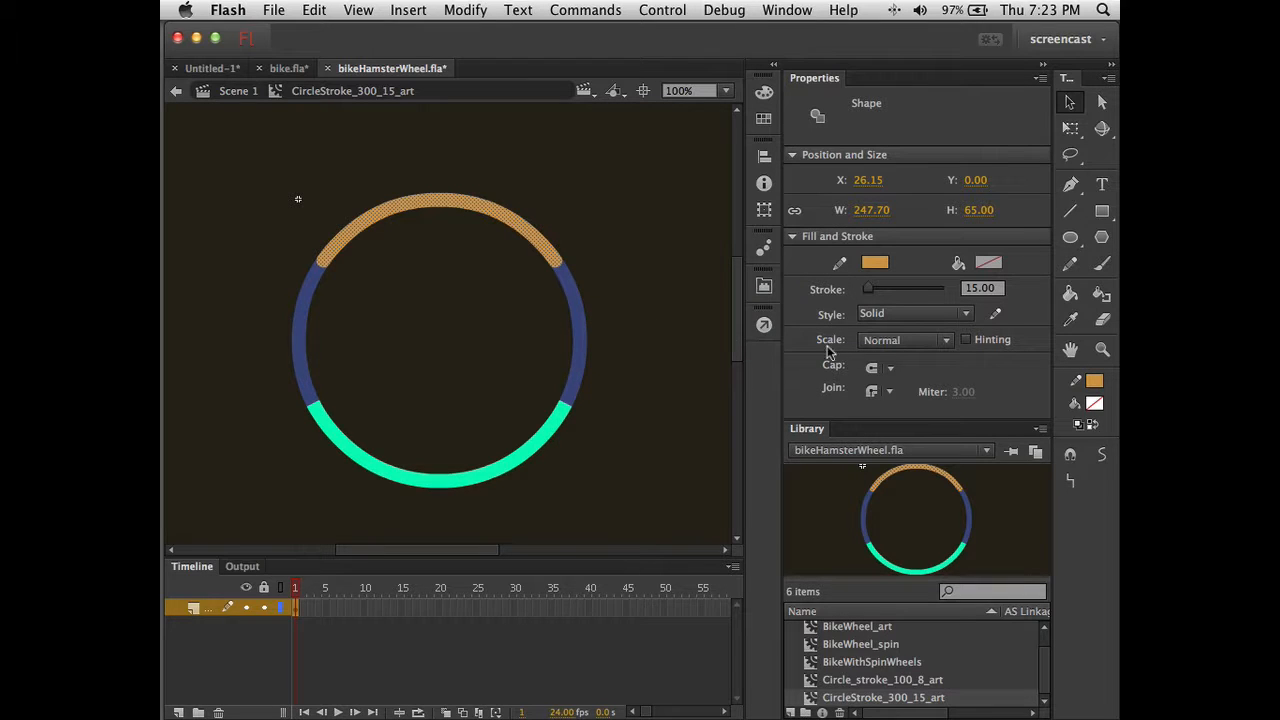
pyautogui.click(896, 369)
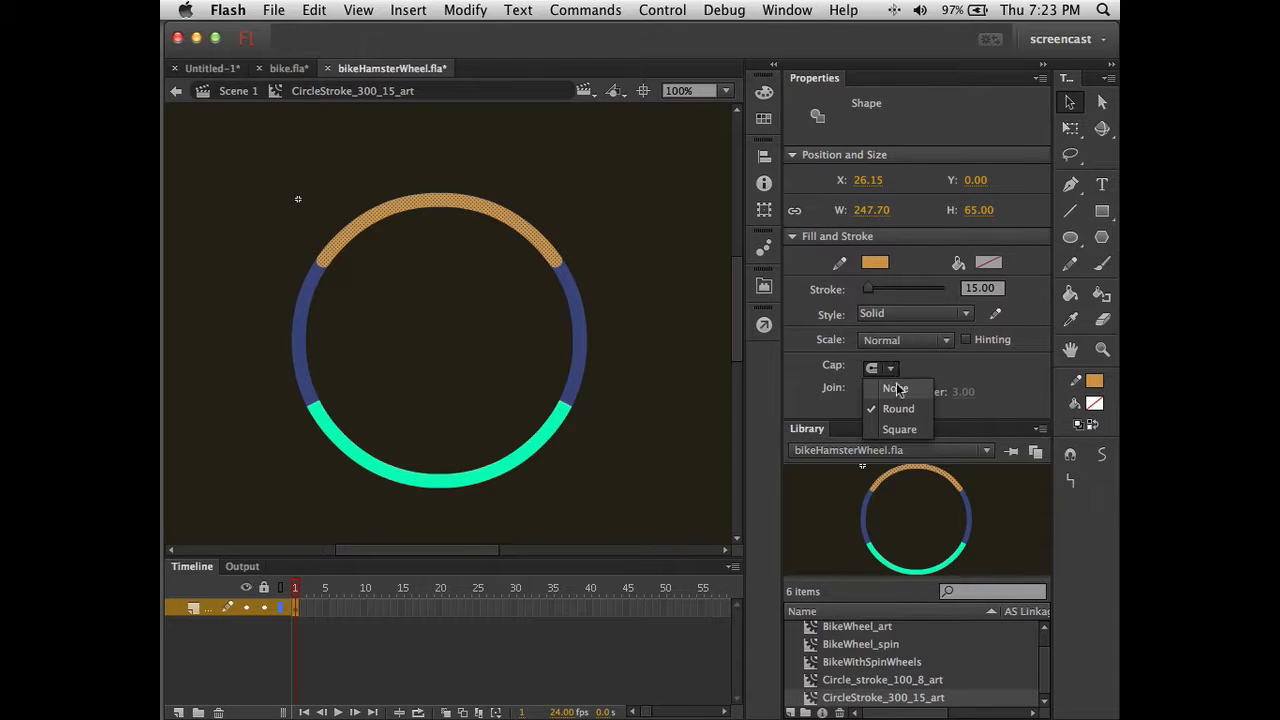
pyautogui.click(896, 388)
pyautogui.click(684, 354)
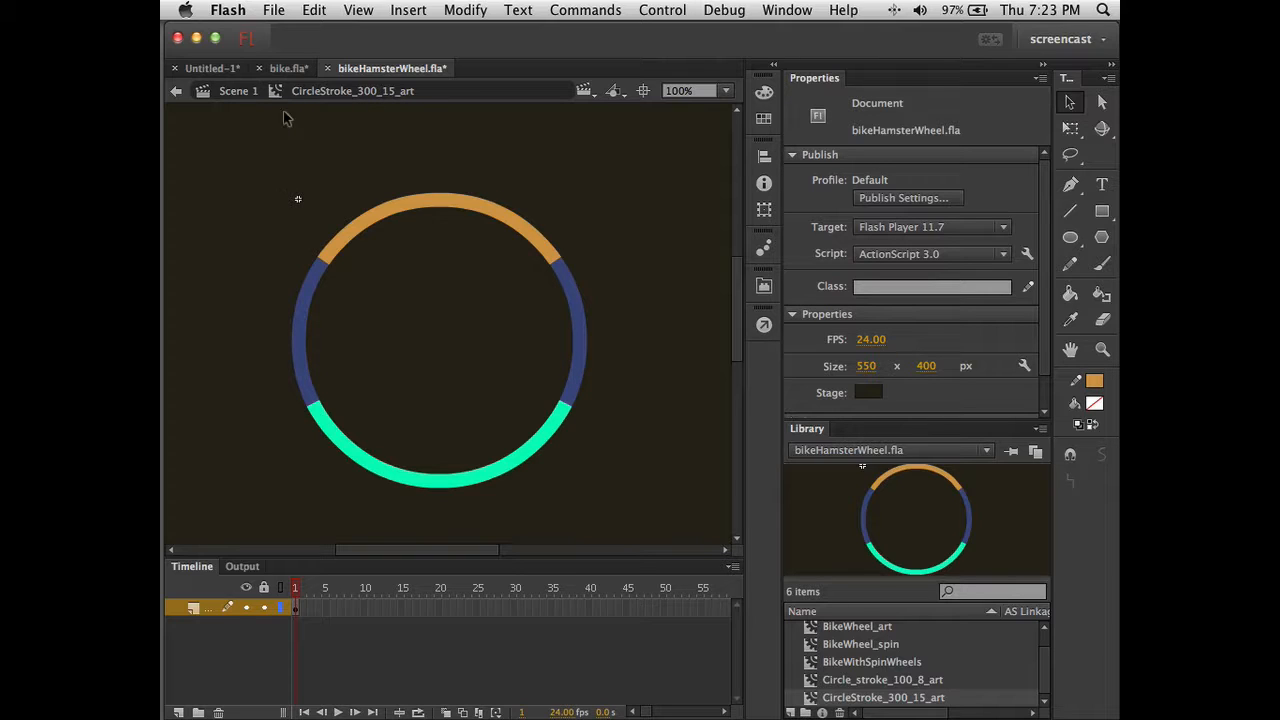
# Return to Scene 1 and test the movie with the multicolored circle
pyautogui.click(238, 91)
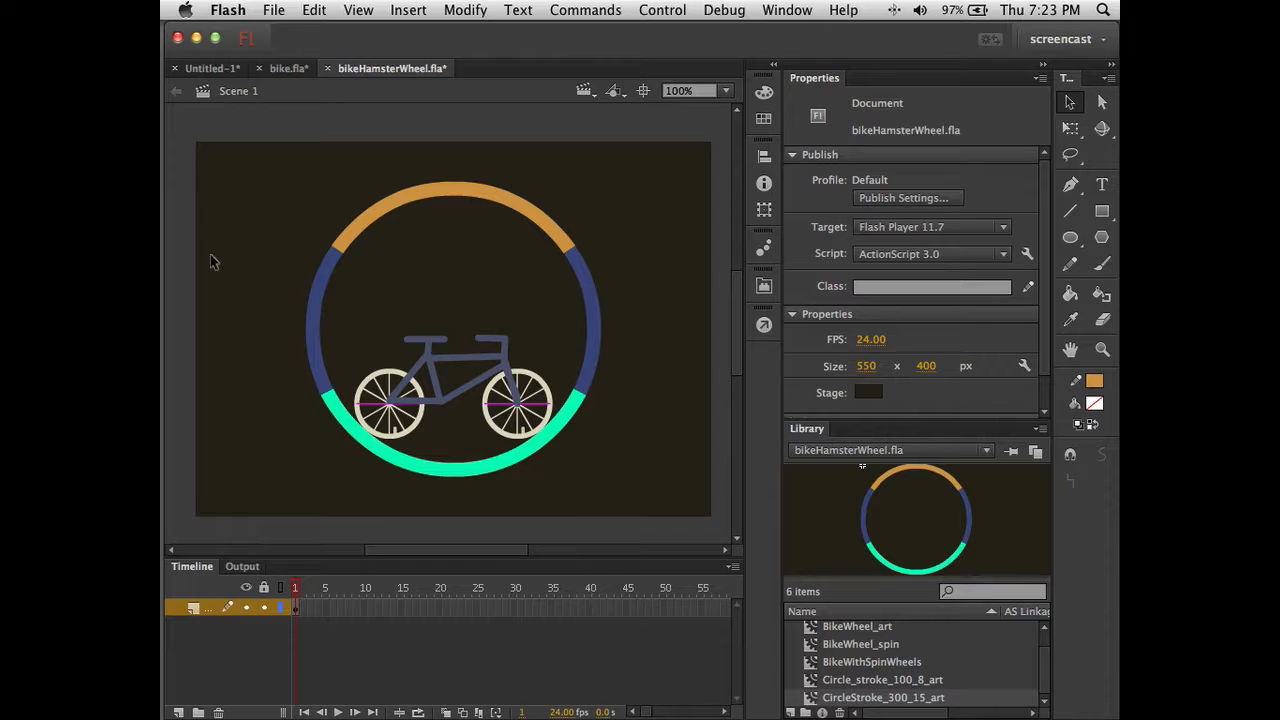
pyautogui.press('super+Return')
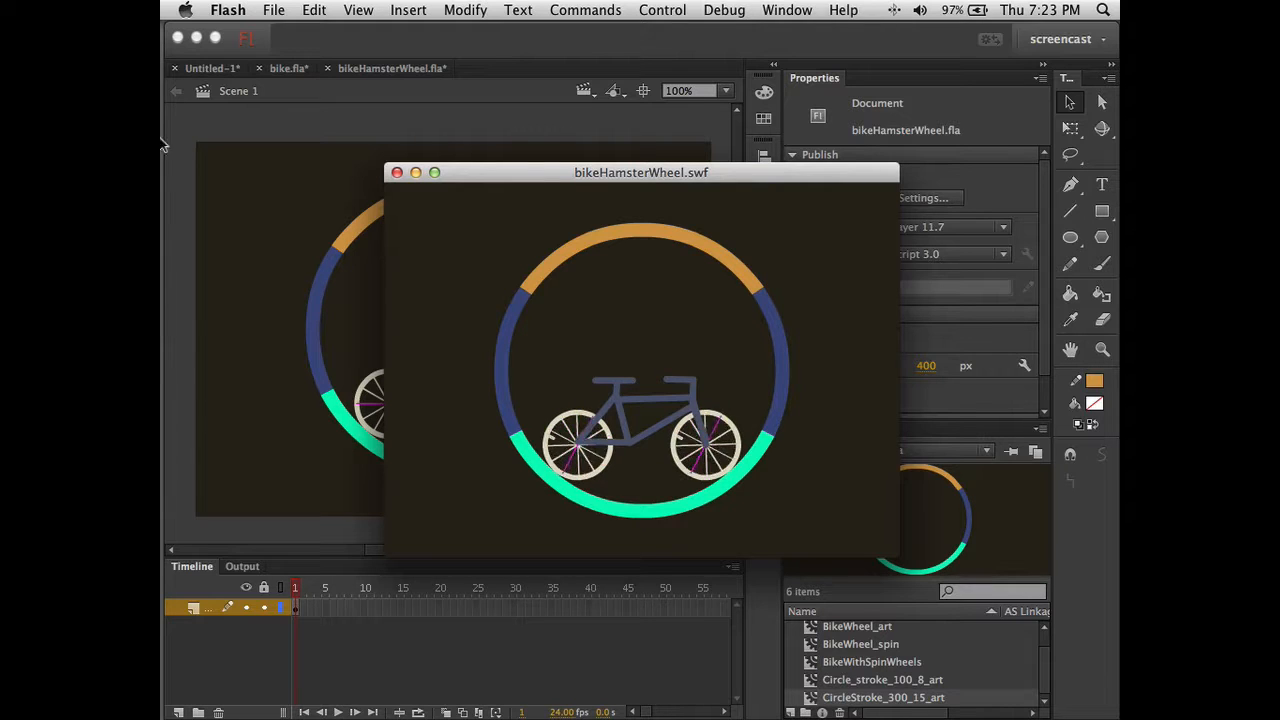
pyautogui.click(394, 172)
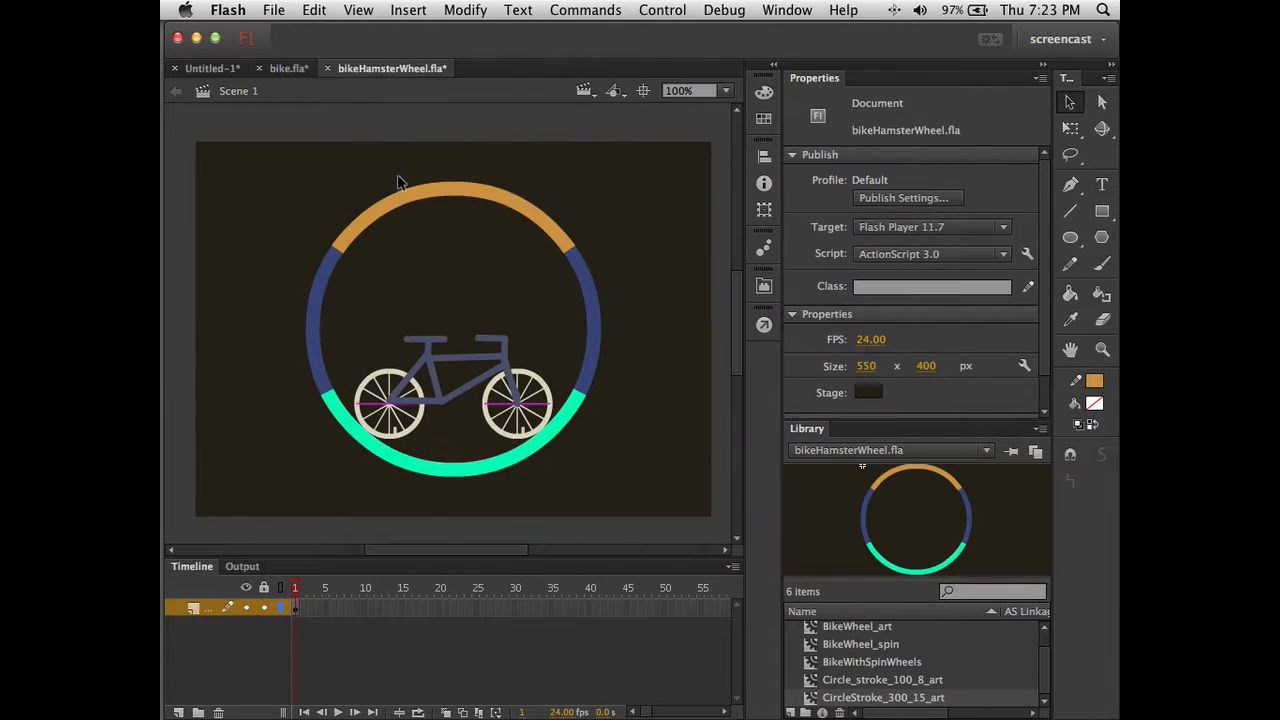
# Create a new movie clip symbol named CircleStroke_300_spin in the library root
pyautogui.click(418, 14)
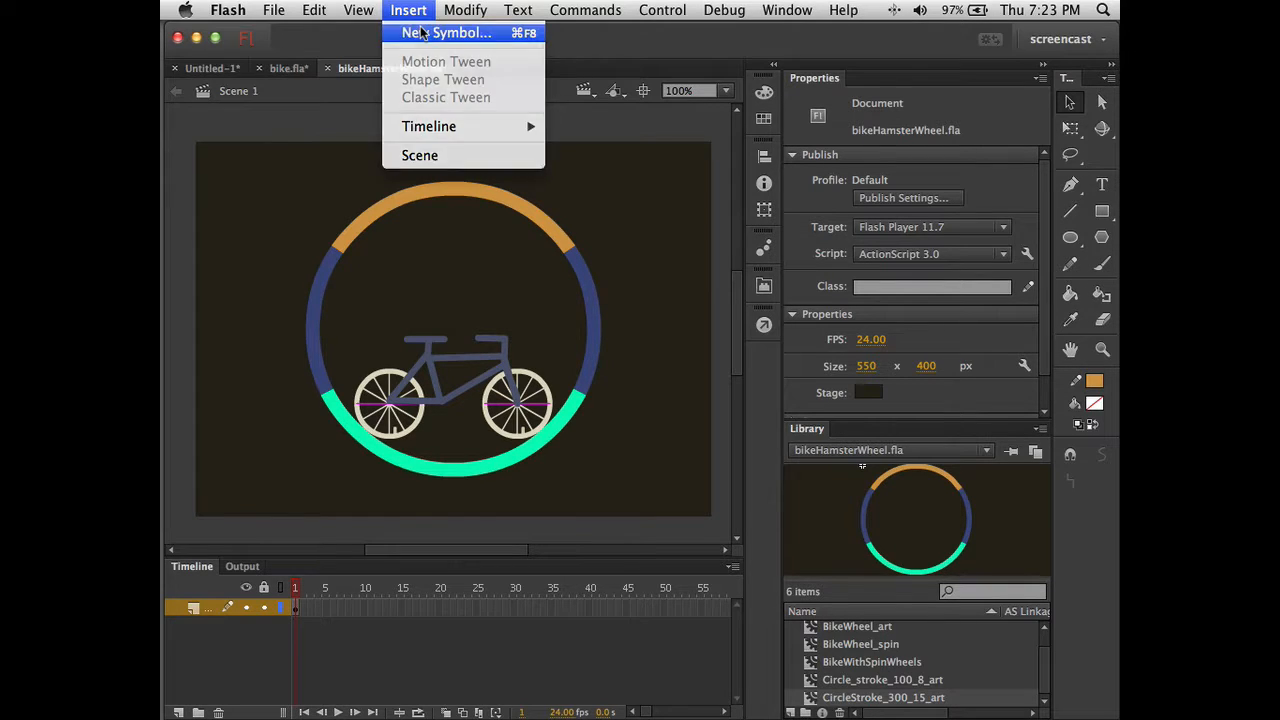
pyautogui.click(420, 32)
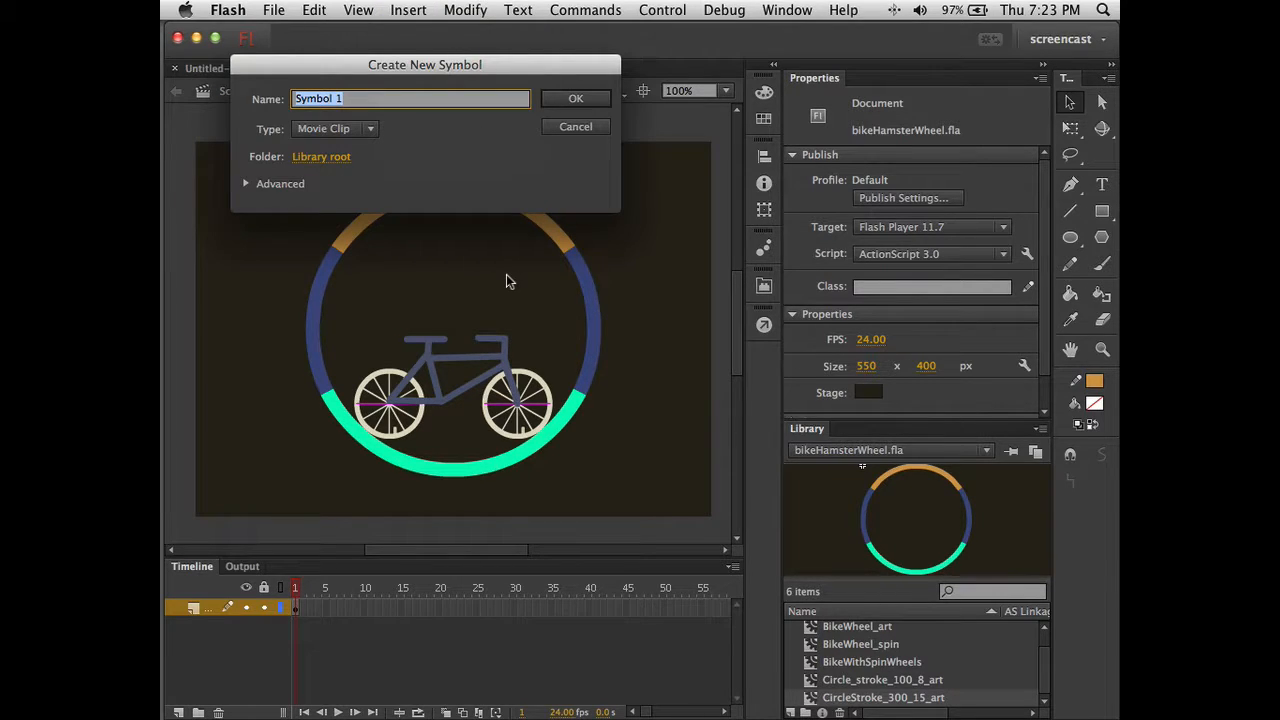
pyautogui.write('CircleStroke_300_spin')
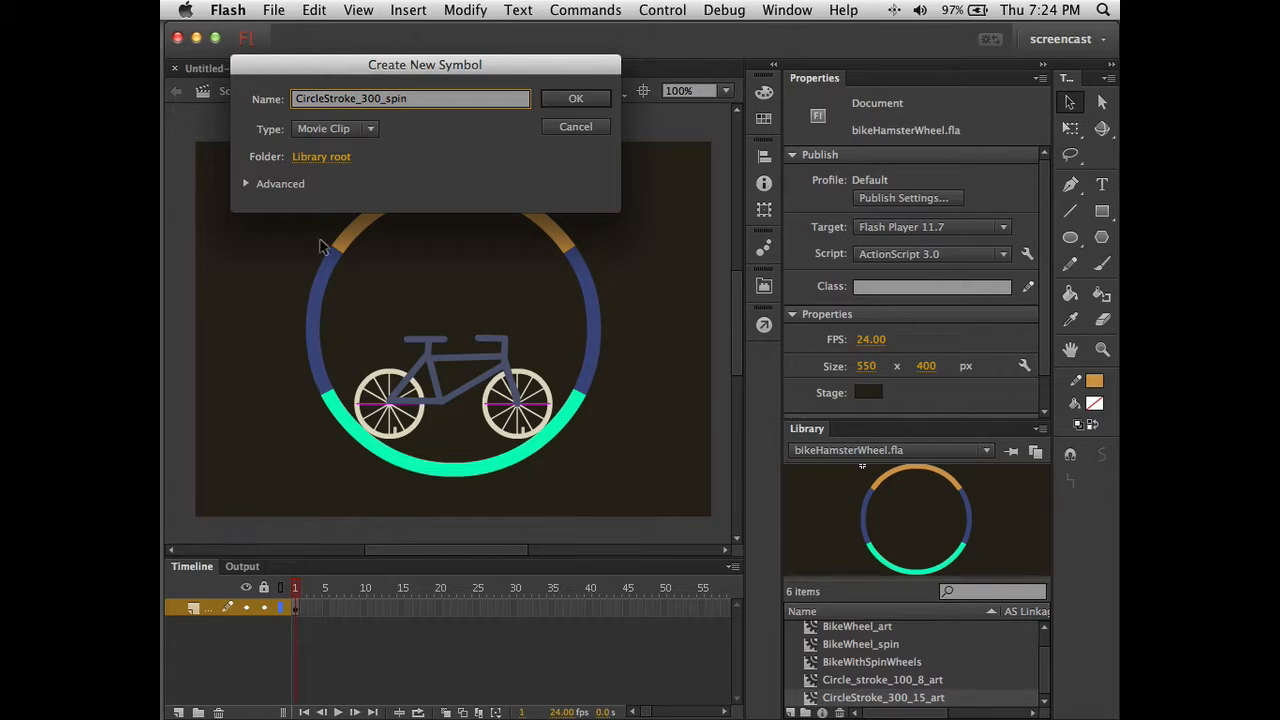
pyautogui.click(572, 99)
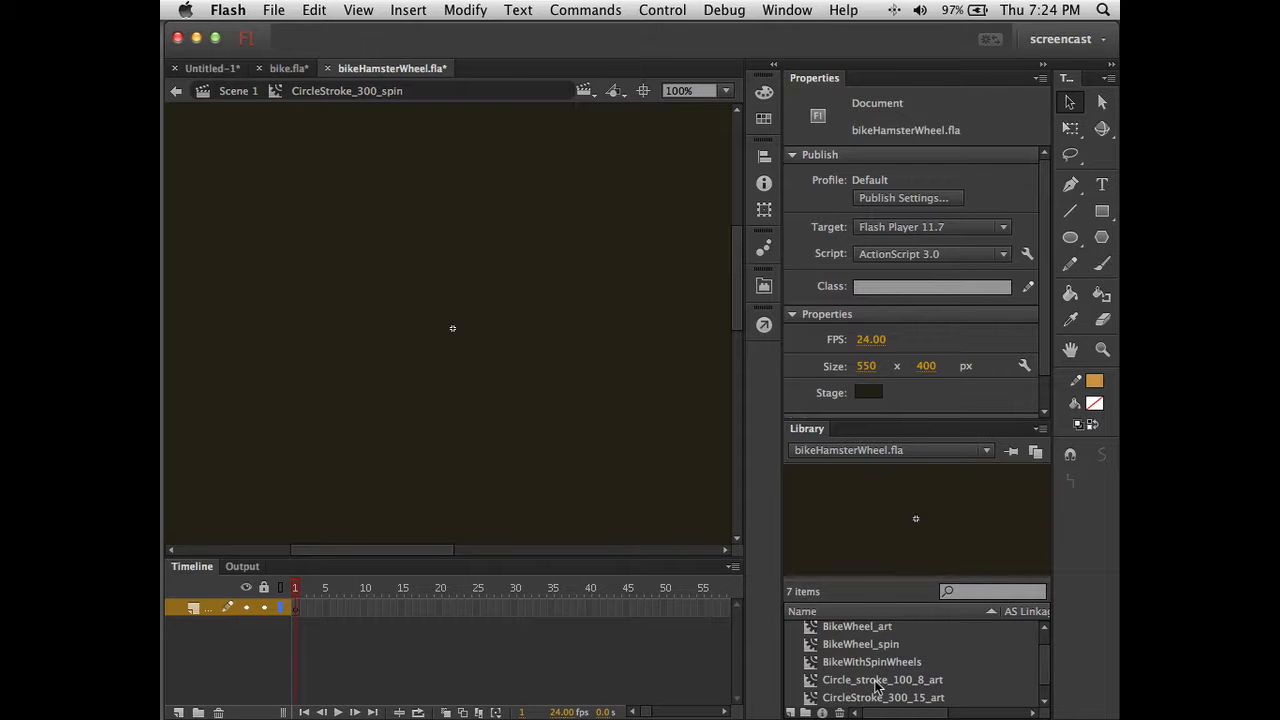
# Place CircleStroke_300_15_art in the new symbol and align its left and top edges to the stage at X 0, Y 0
pyautogui.click(873, 697)
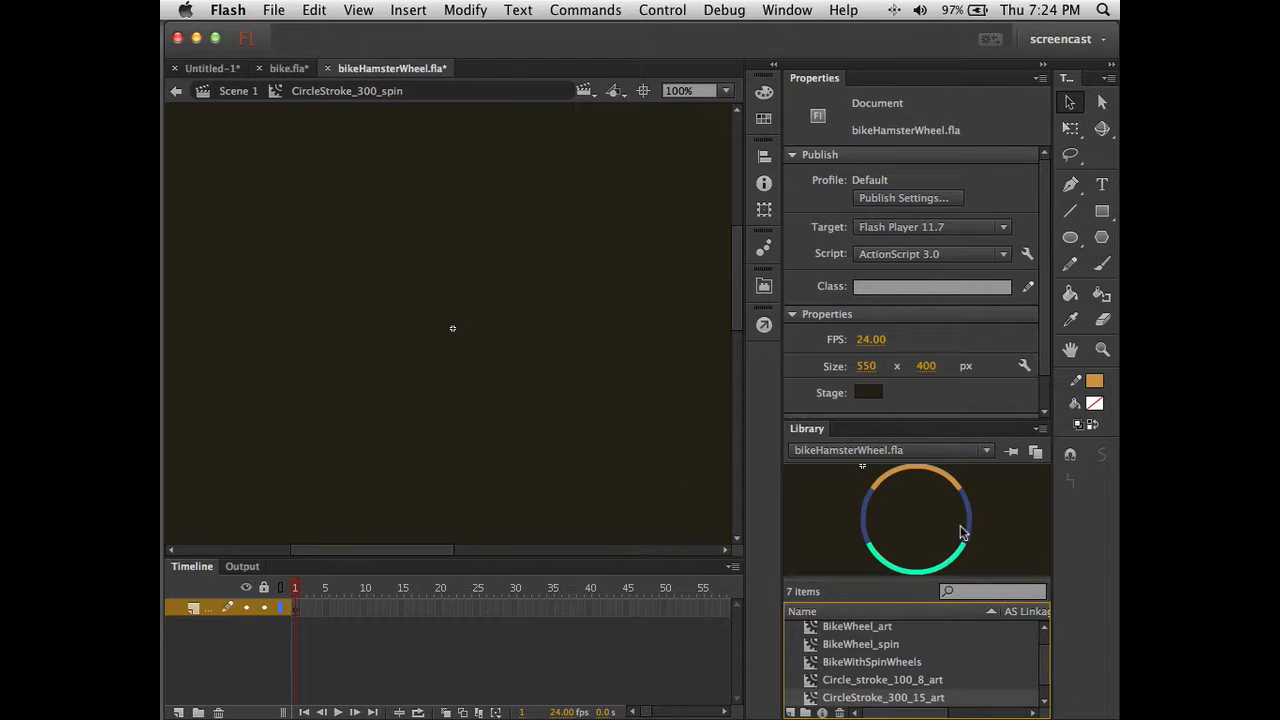
pyautogui.moveTo(937, 508); pyautogui.dragTo(685, 441)
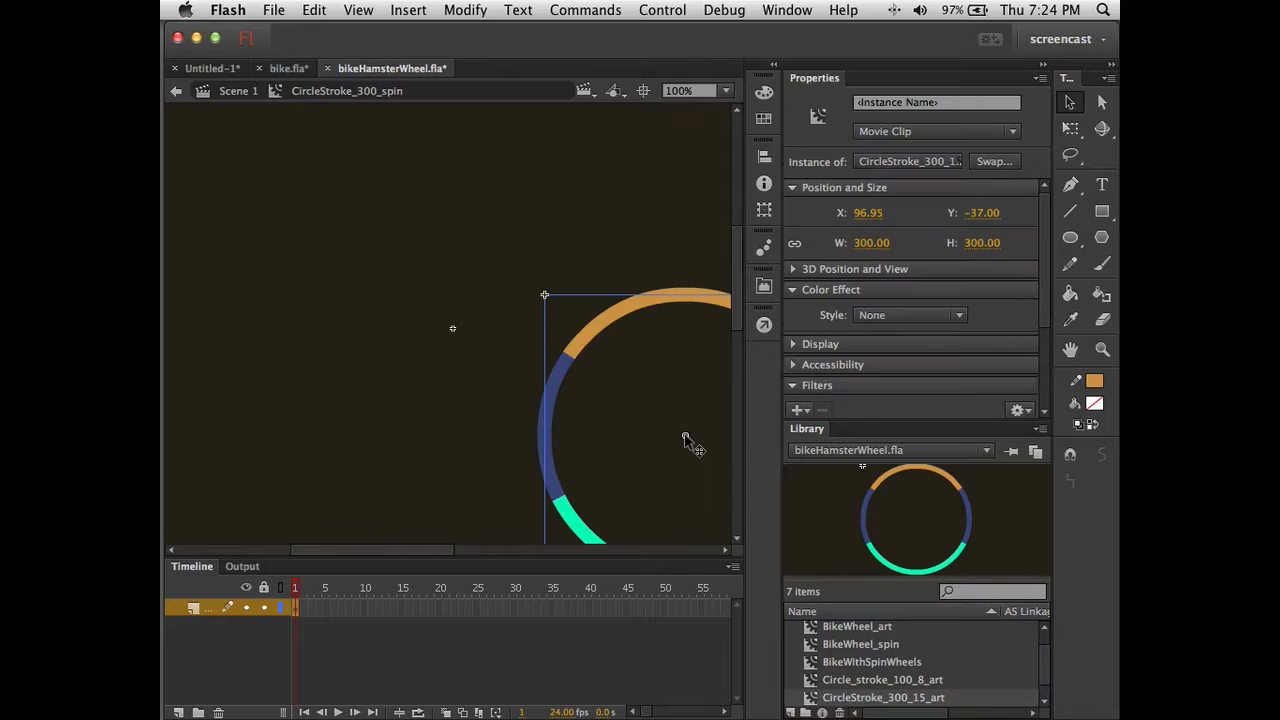
pyautogui.click(763, 160)
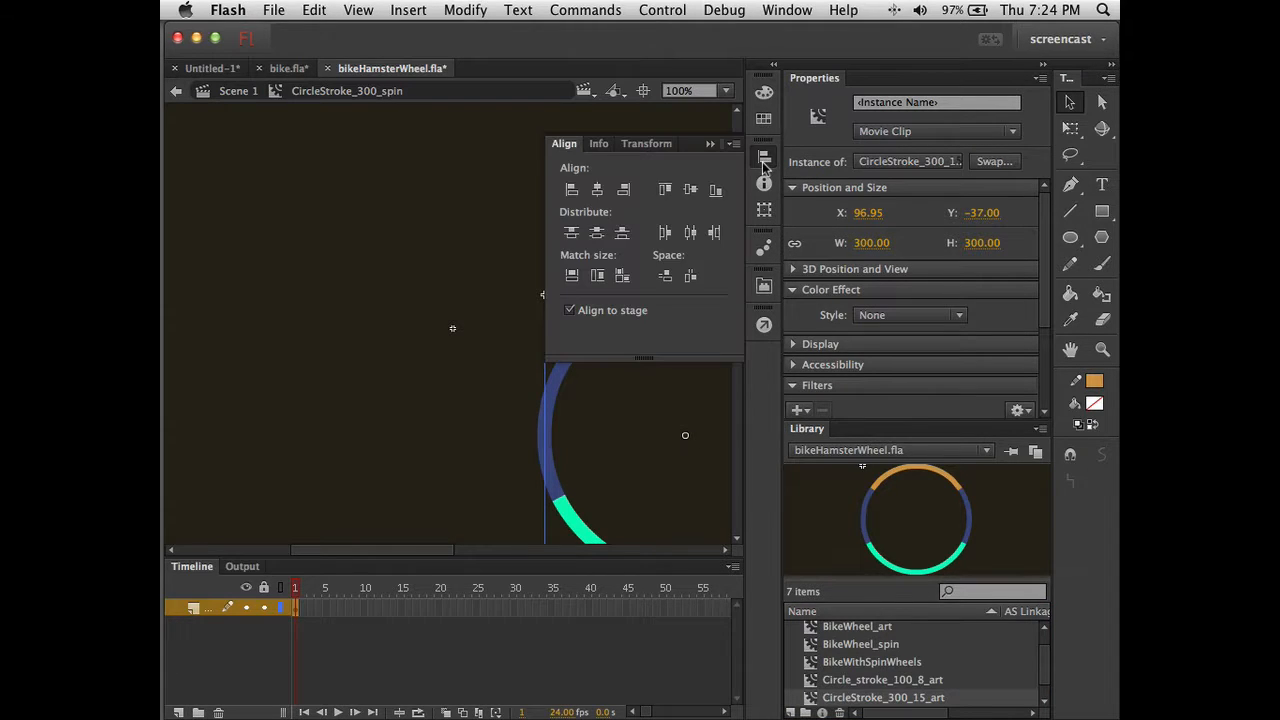
pyautogui.click(571, 189)
pyautogui.click(664, 190)
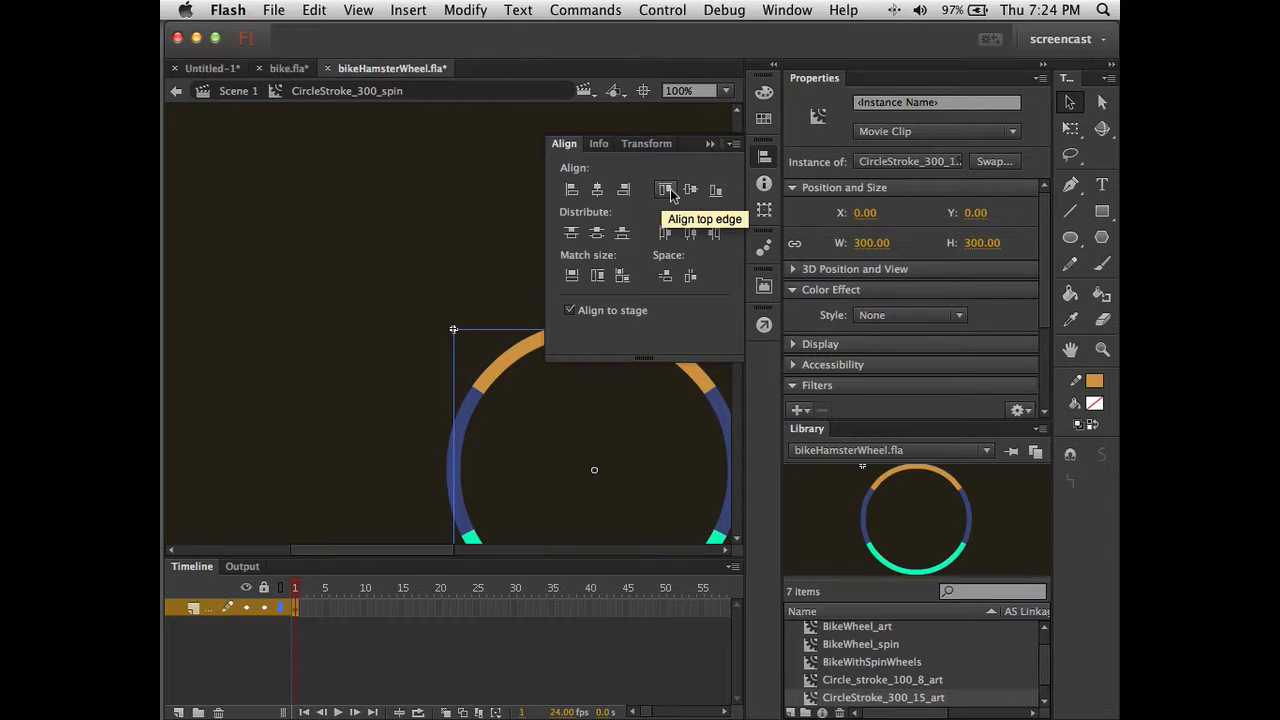
pyautogui.click(710, 144)
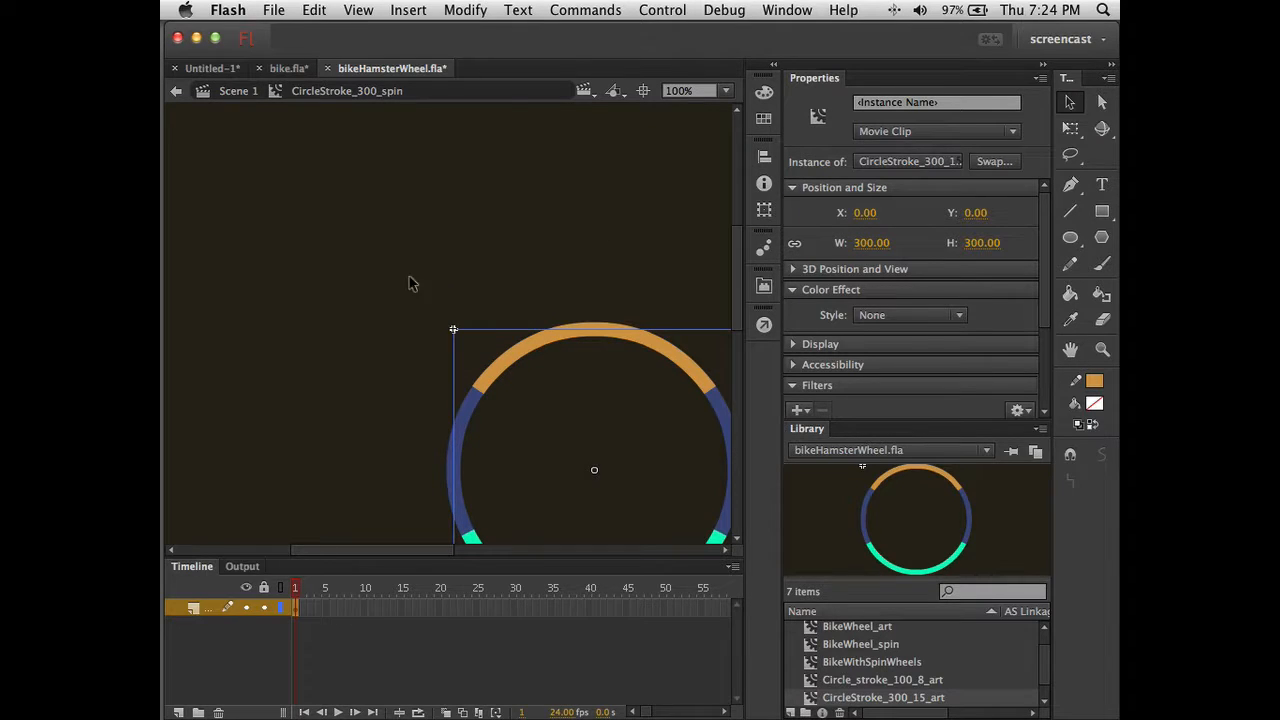
# Add a keyframe at frame 50 and create a classic tween on the circle between frames 1 and 50
pyautogui.moveTo(410, 344); pyautogui.dragTo(310, 212)
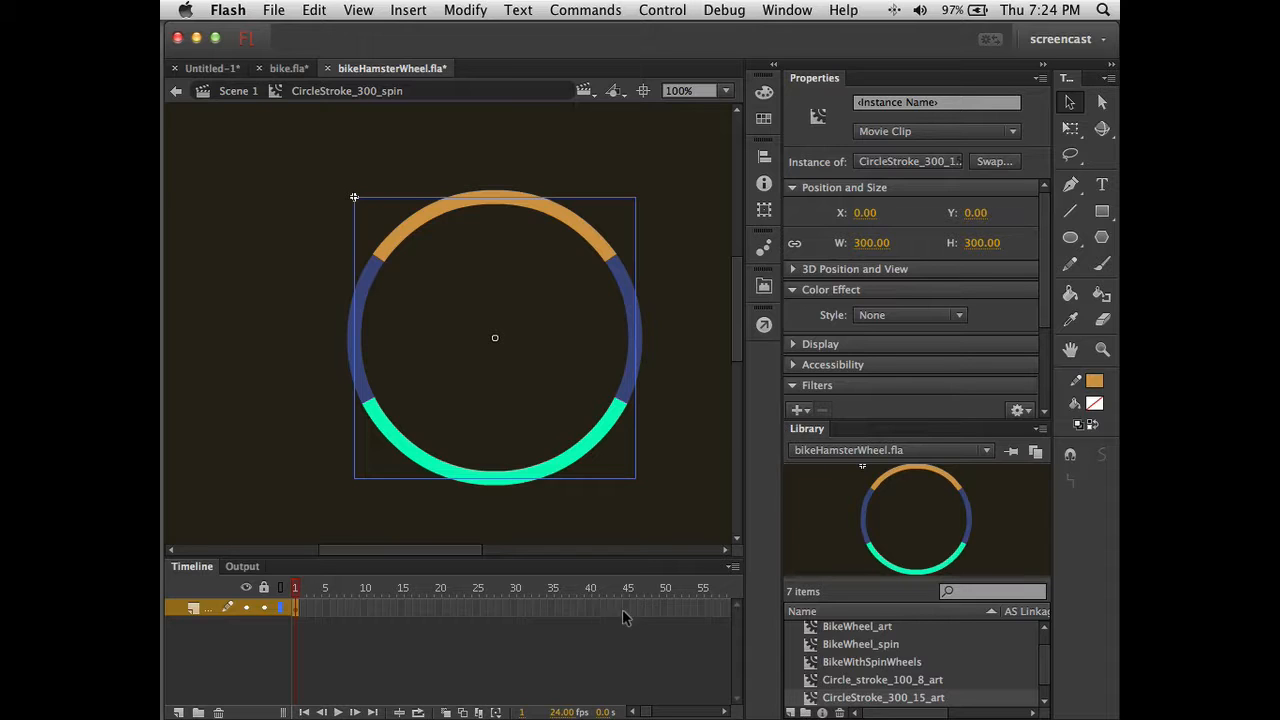
pyautogui.click(662, 608)
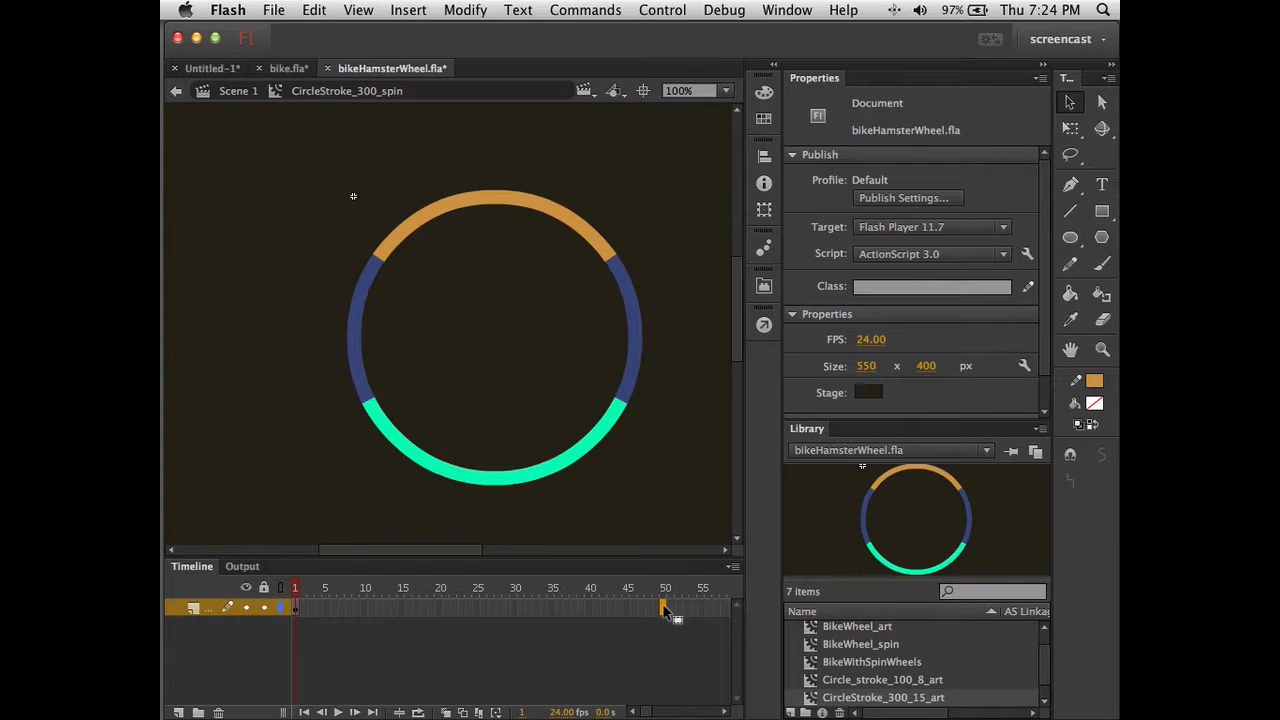
pyautogui.press('F5')
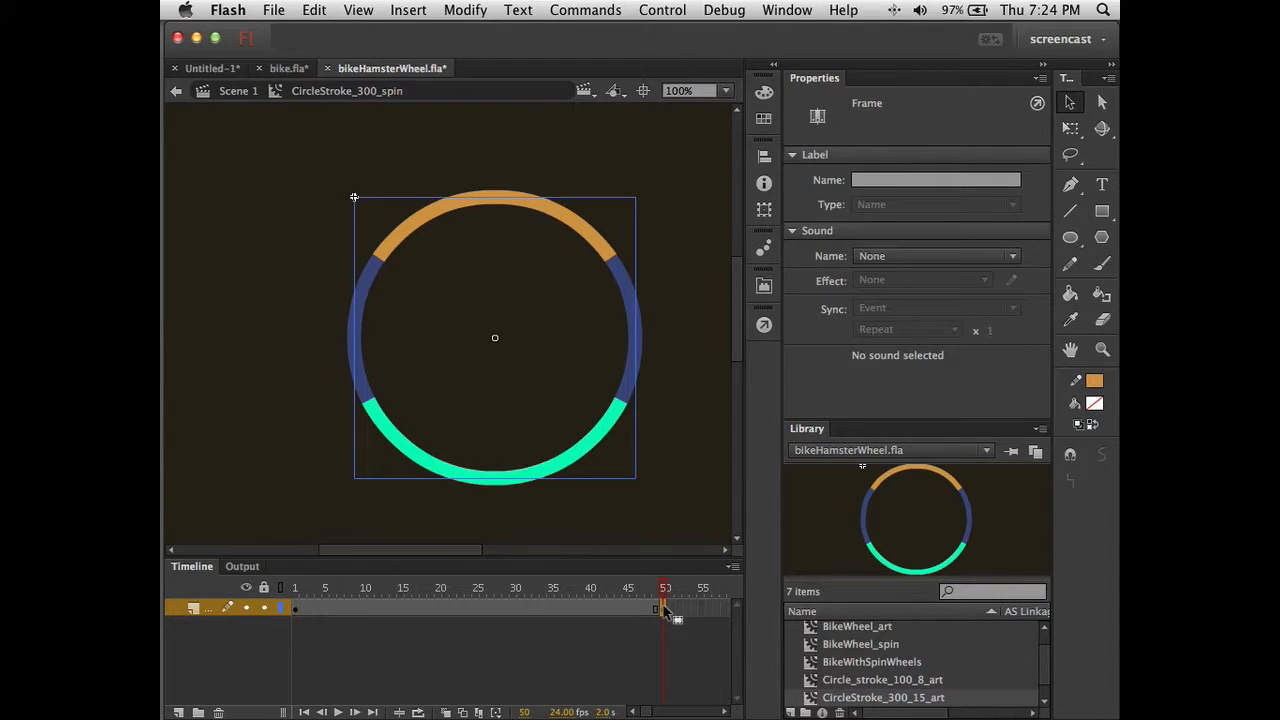
pyautogui.click(616, 640)
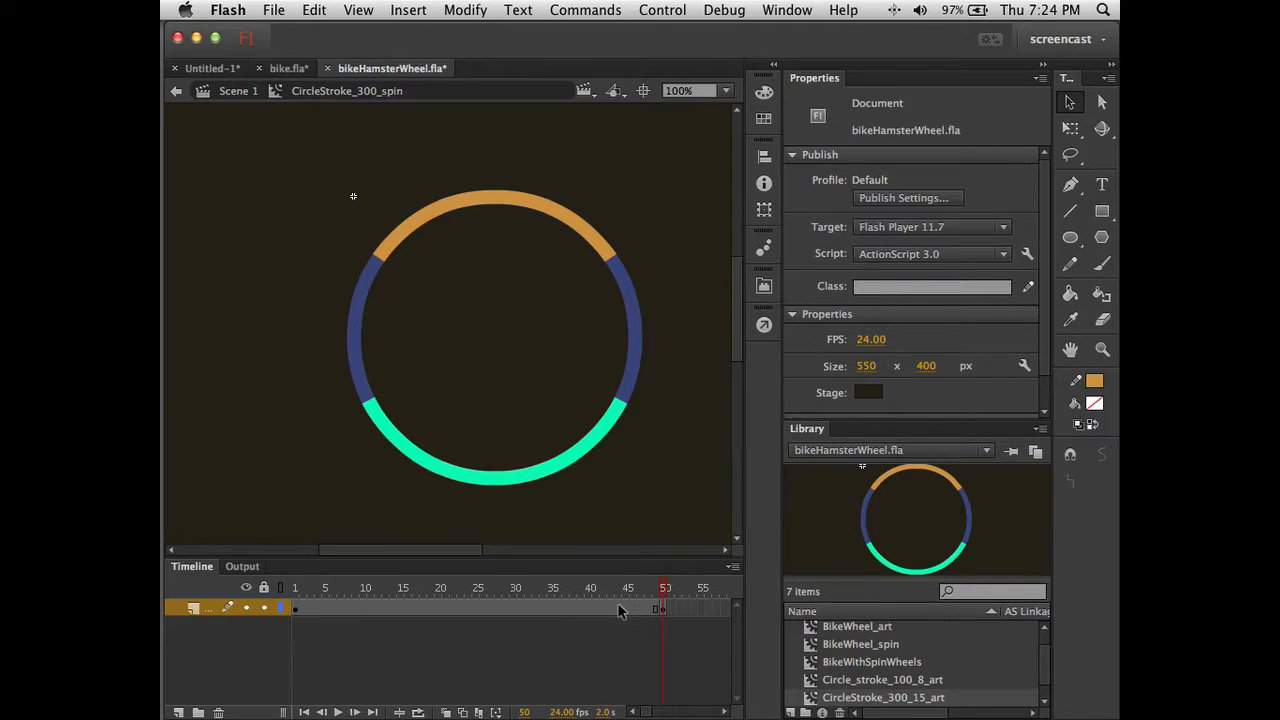
pyautogui.click(619, 609)
pyautogui.rightClick(618, 607)
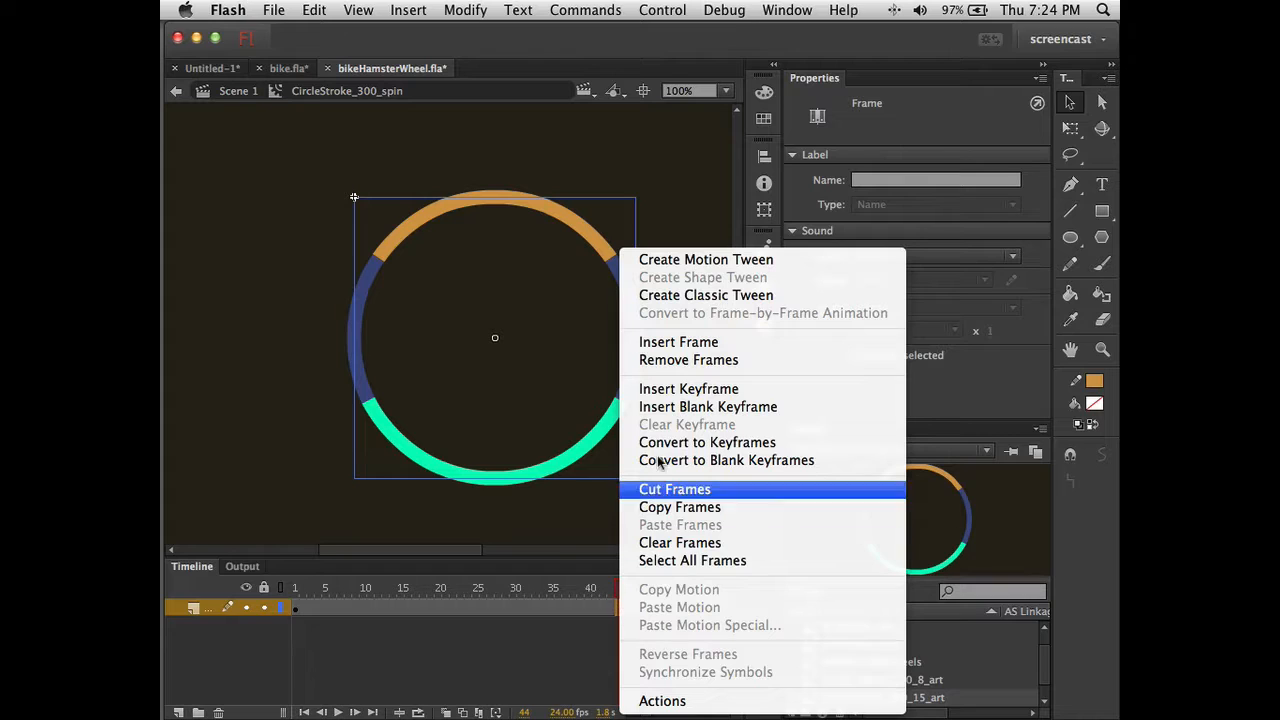
pyautogui.click(697, 295)
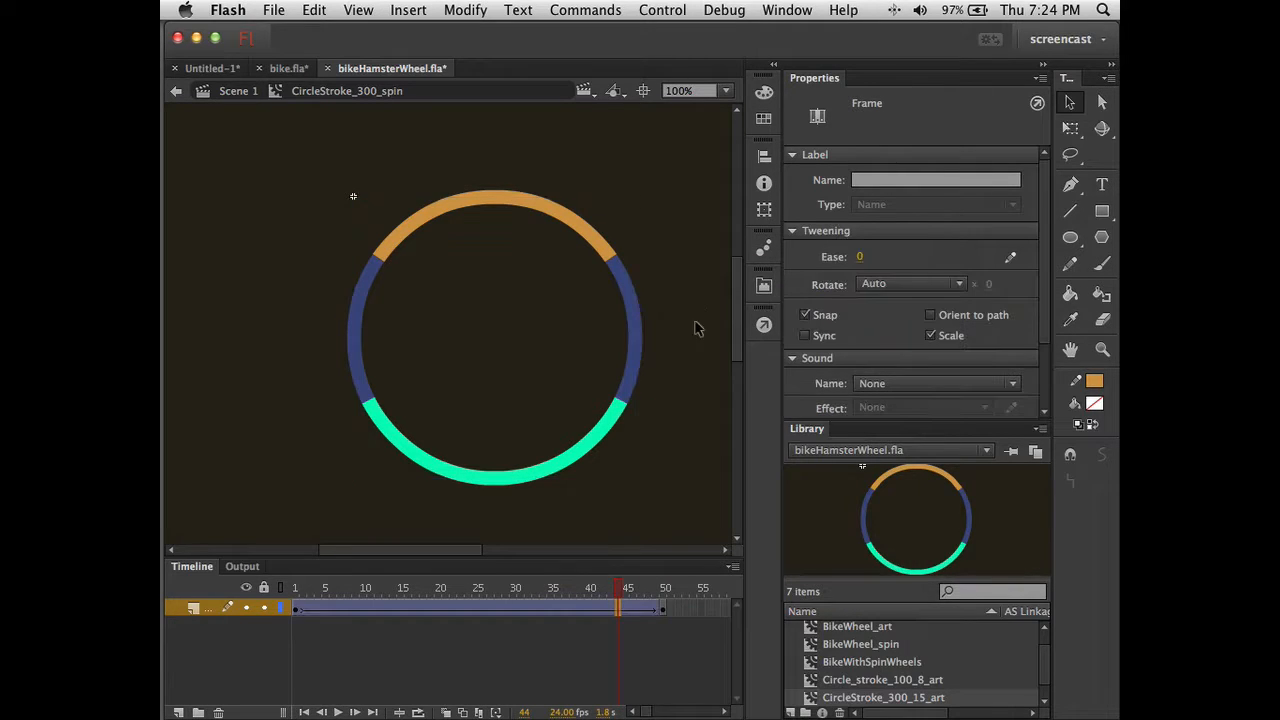
# Set the circle's classic tween to rotate CW 1 time and scrub the playhead to frame 50 to check the spin
pyautogui.click(579, 610)
pyautogui.click(866, 287)
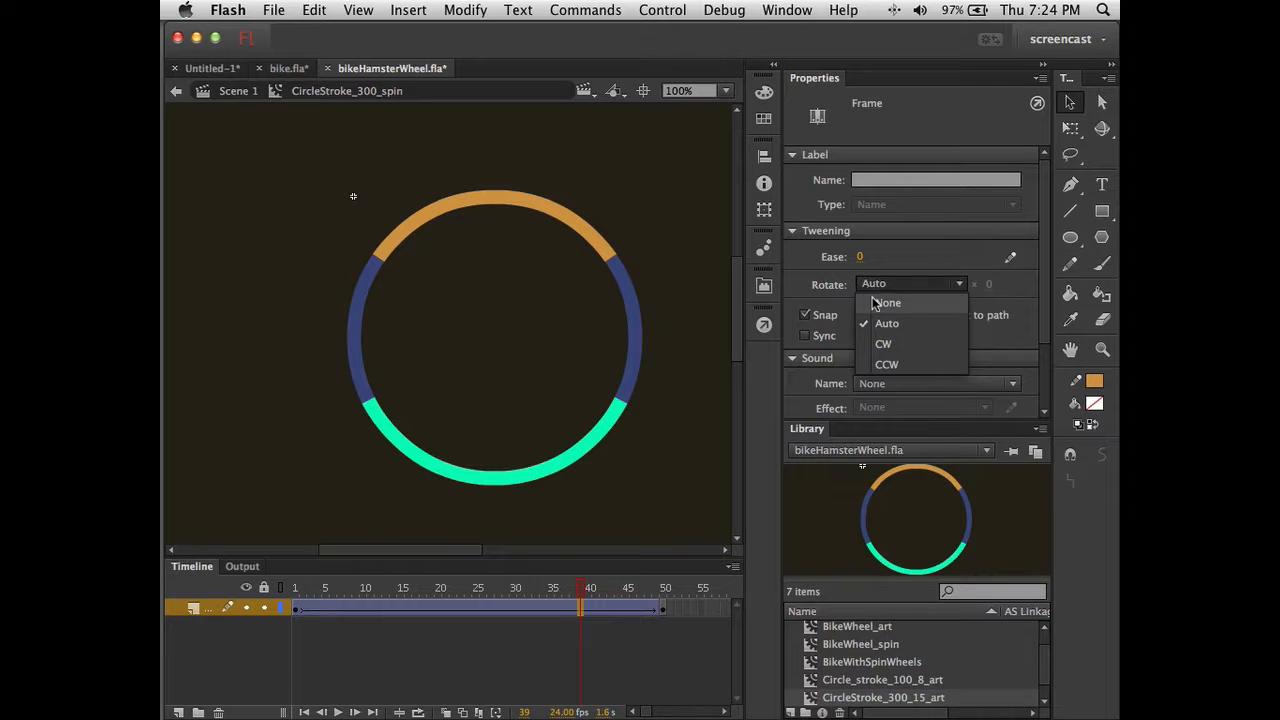
pyautogui.click(884, 344)
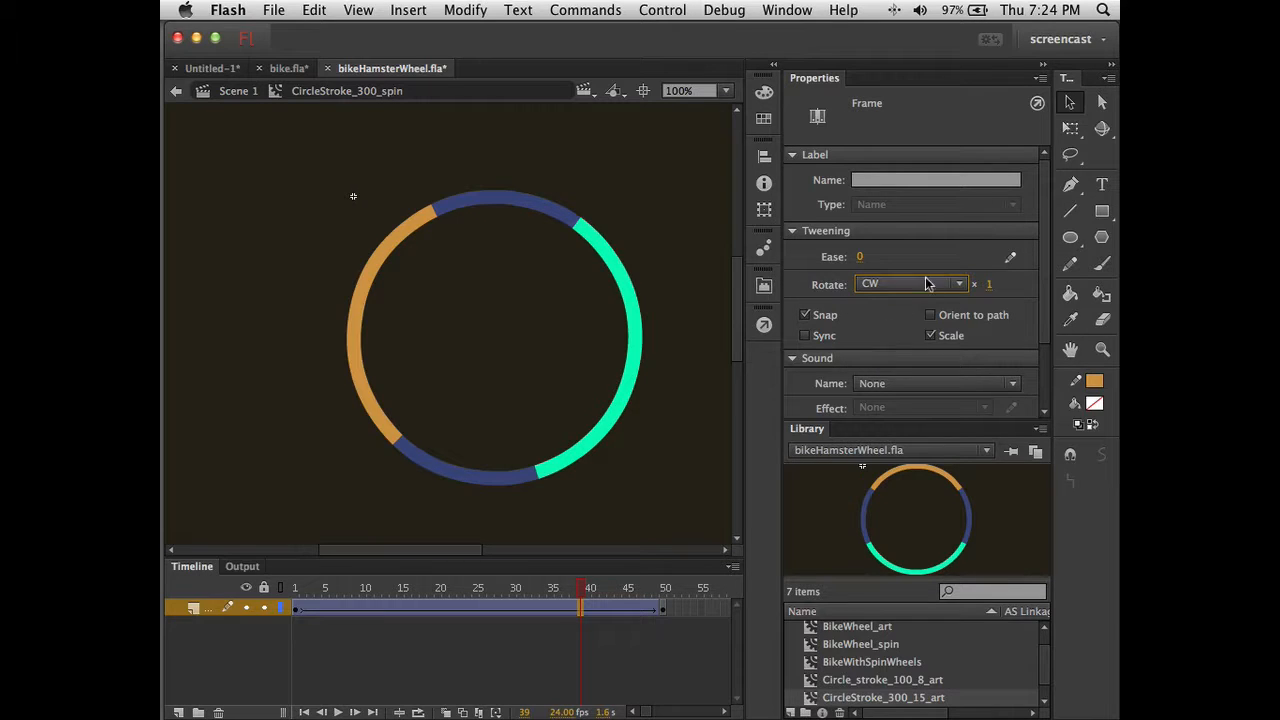
pyautogui.moveTo(580, 565); pyautogui.dragTo(663, 584)
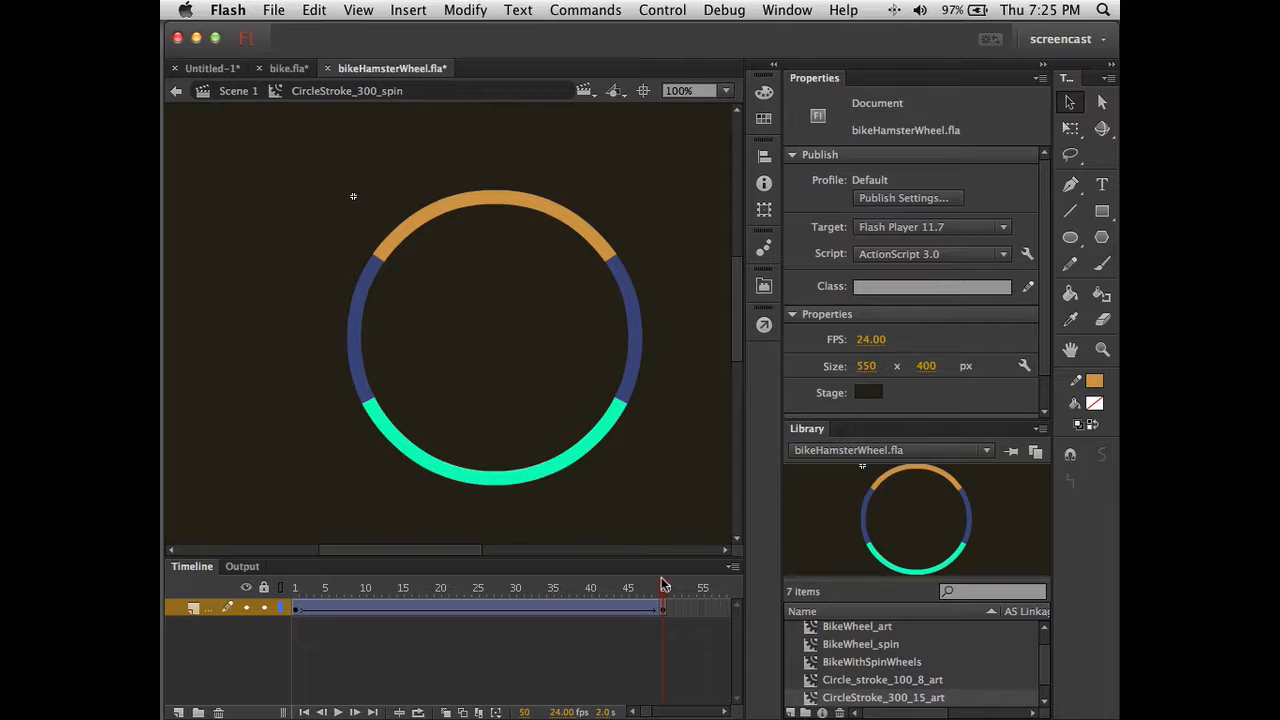
# Insert a keyframe at frame 49 to capture the circle's nearly completed rotation
pyautogui.click(298, 611)
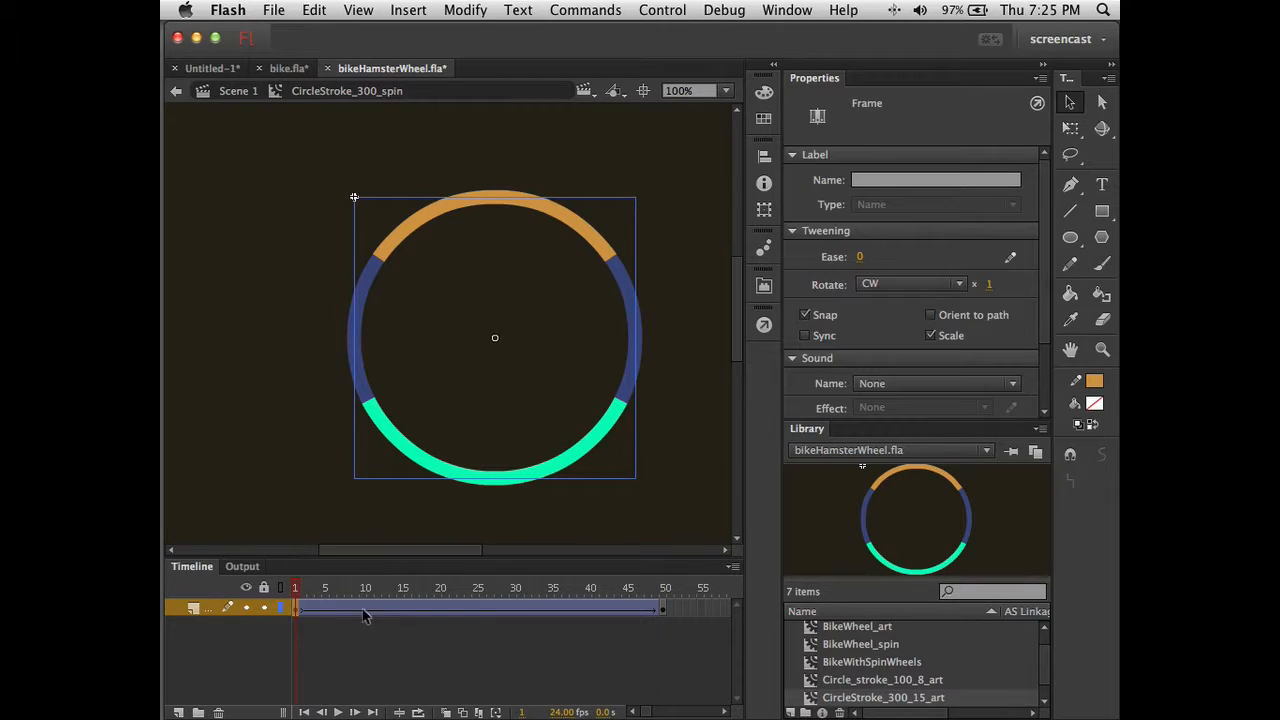
pyautogui.click(656, 612)
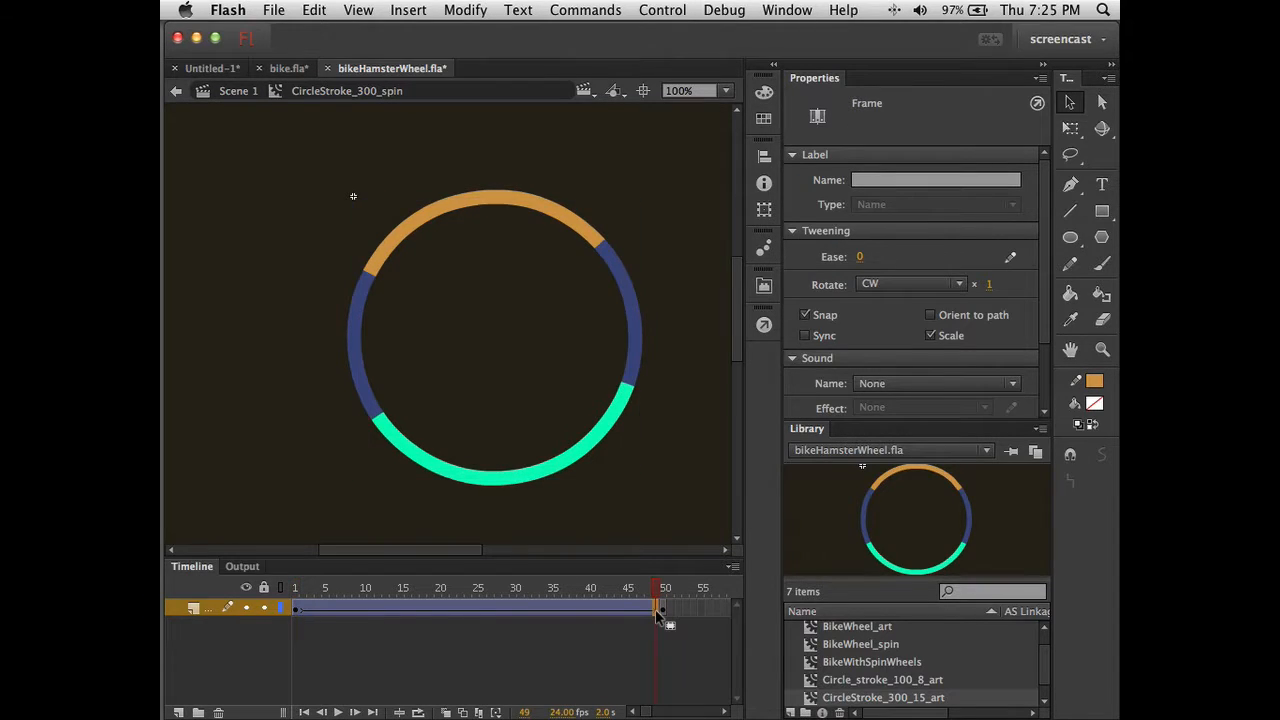
pyautogui.rightClick(657, 614)
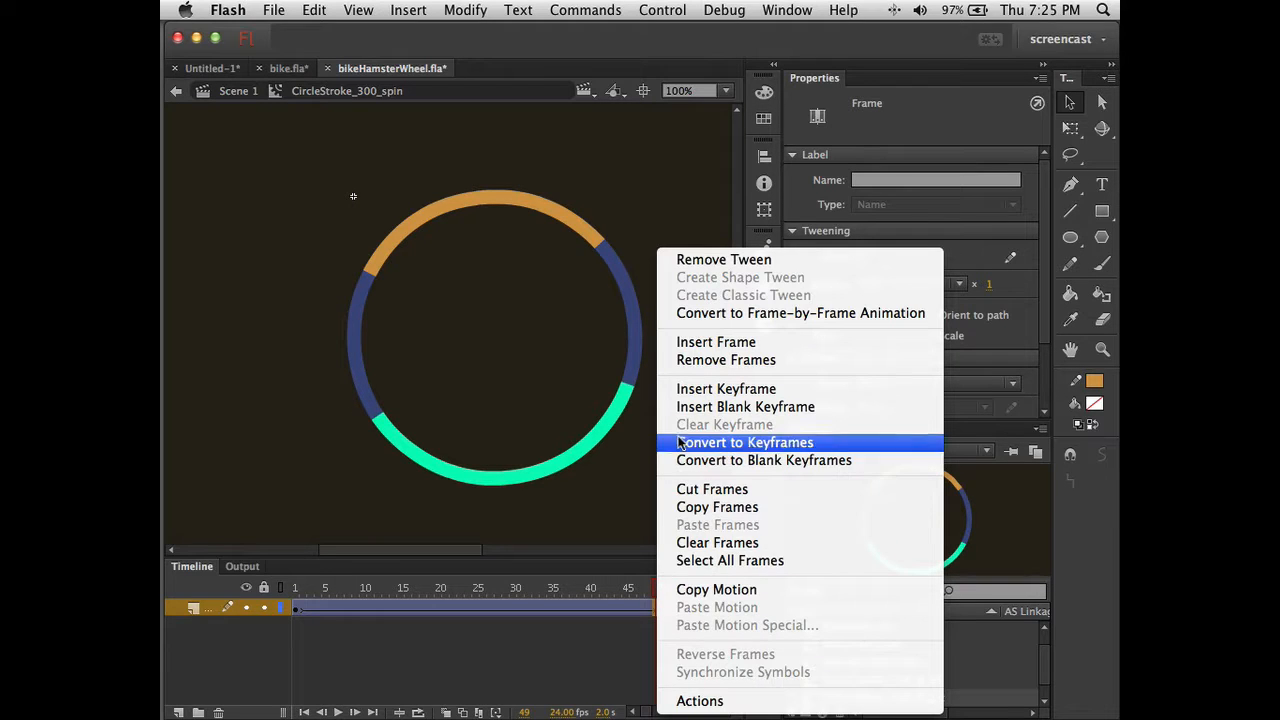
pyautogui.click(705, 389)
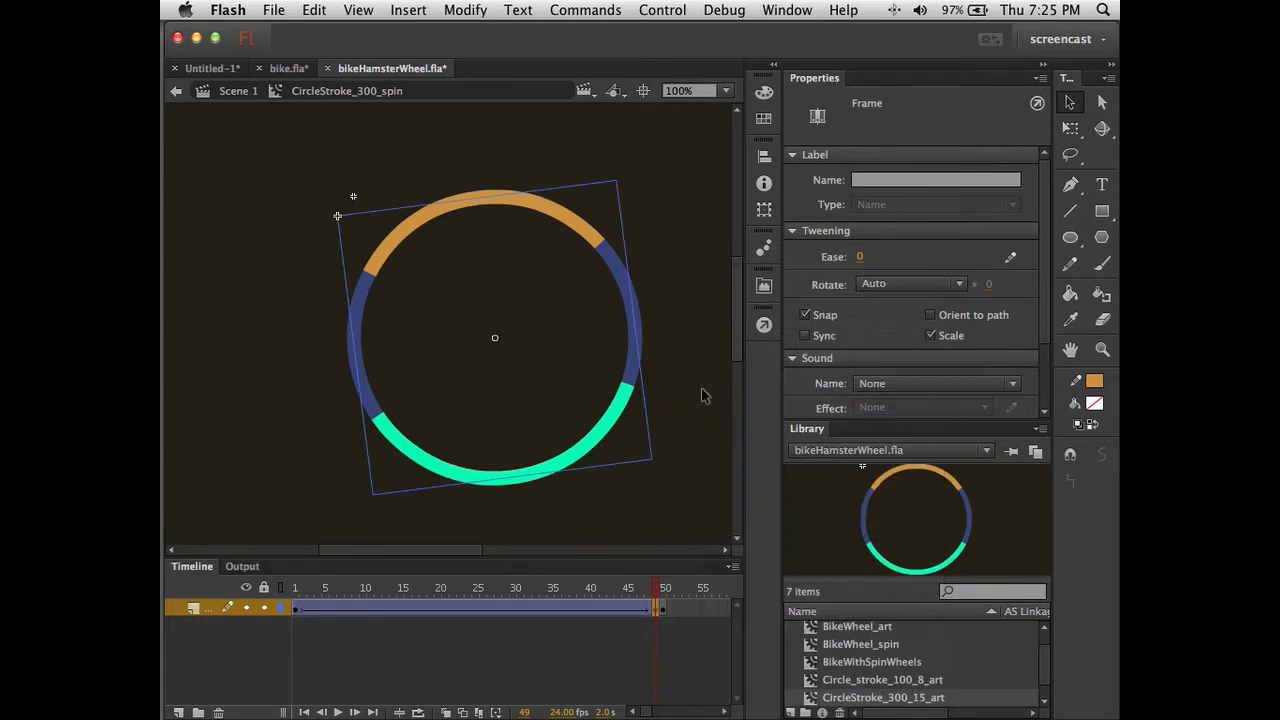
# Remove the tween from the frame 49 keyframe and replace the frame 50 keyframe with its rotated circle
pyautogui.click(672, 644)
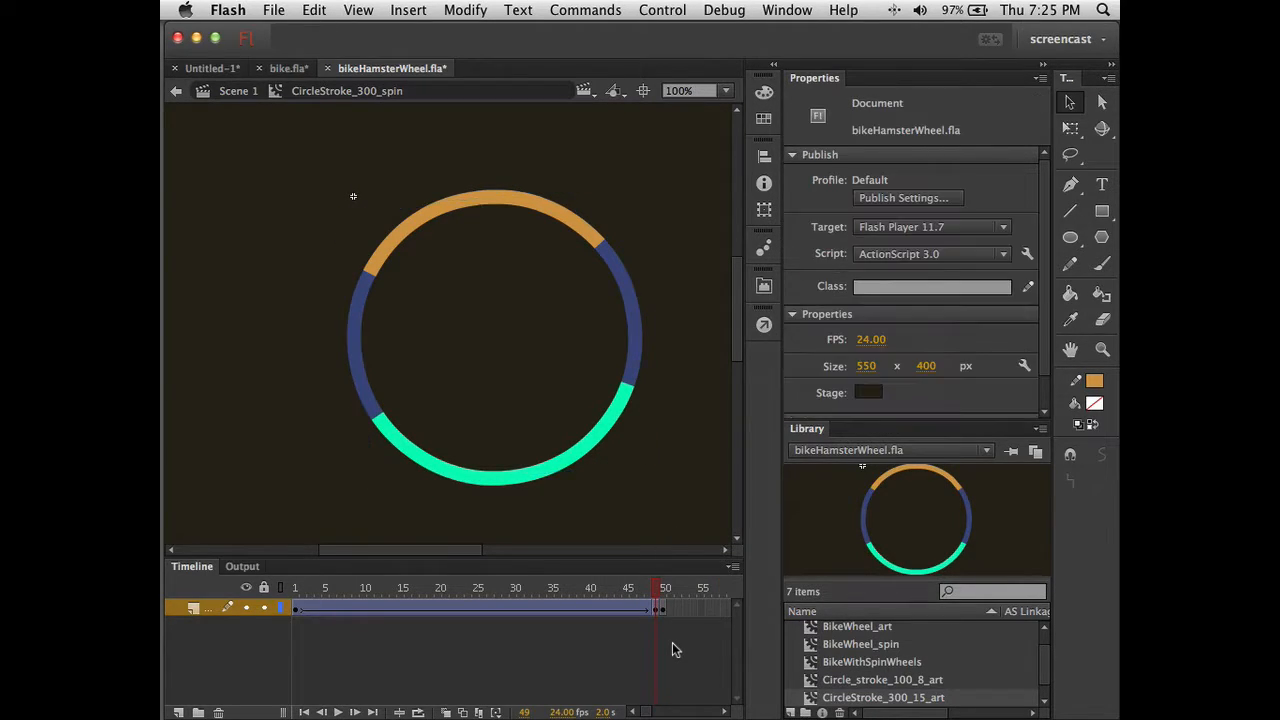
pyautogui.click(656, 608)
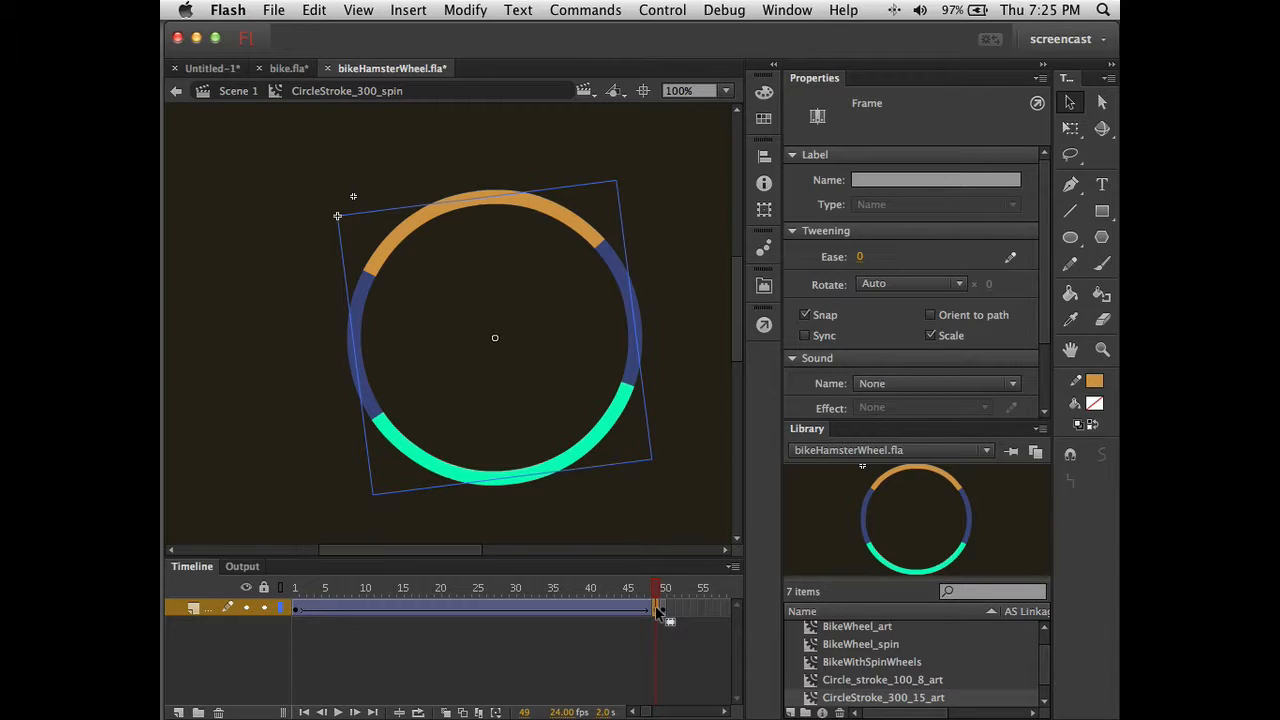
pyautogui.rightClick(655, 605)
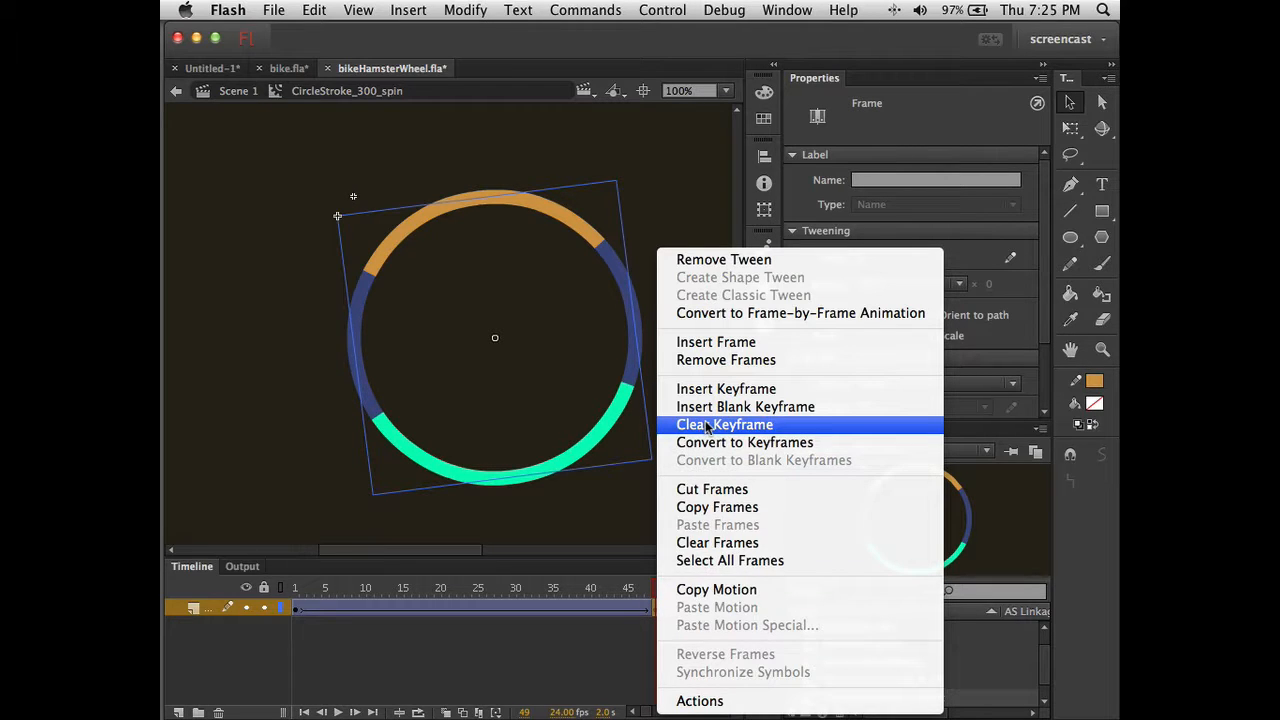
pyautogui.click(728, 264)
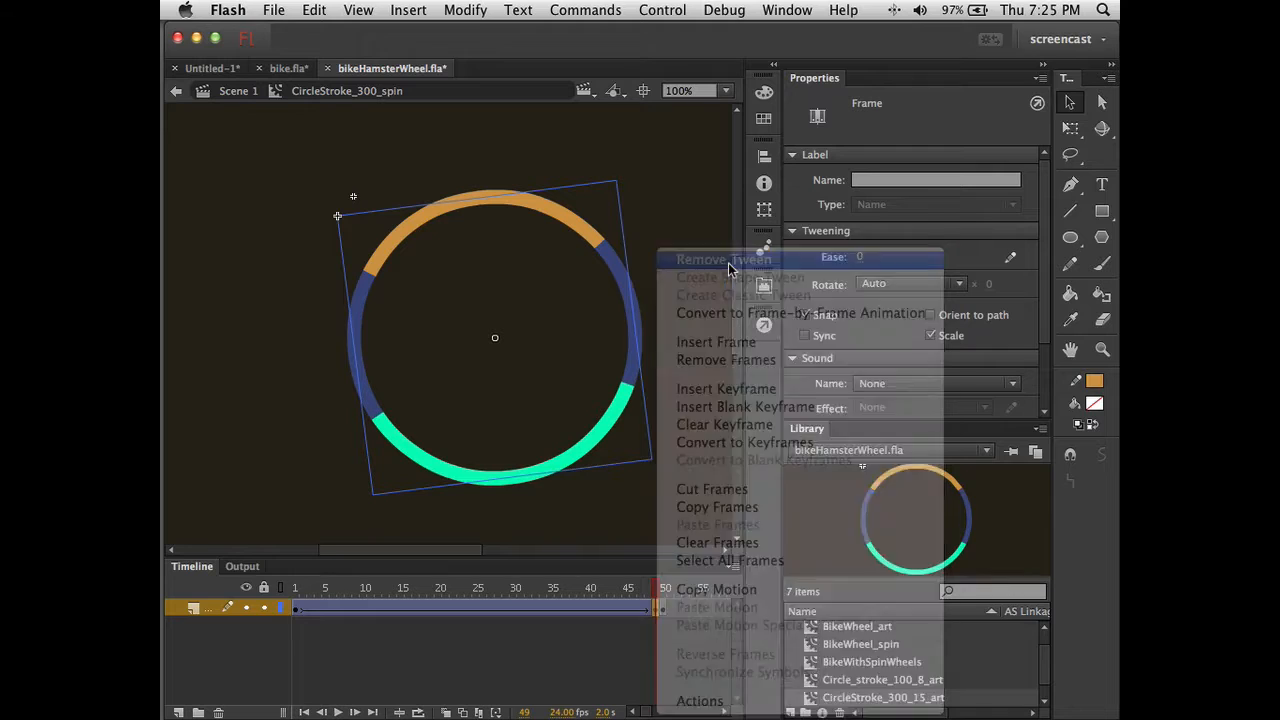
pyautogui.keyDown('shift'); pyautogui.click(659, 606); pyautogui.keyUp('shift')
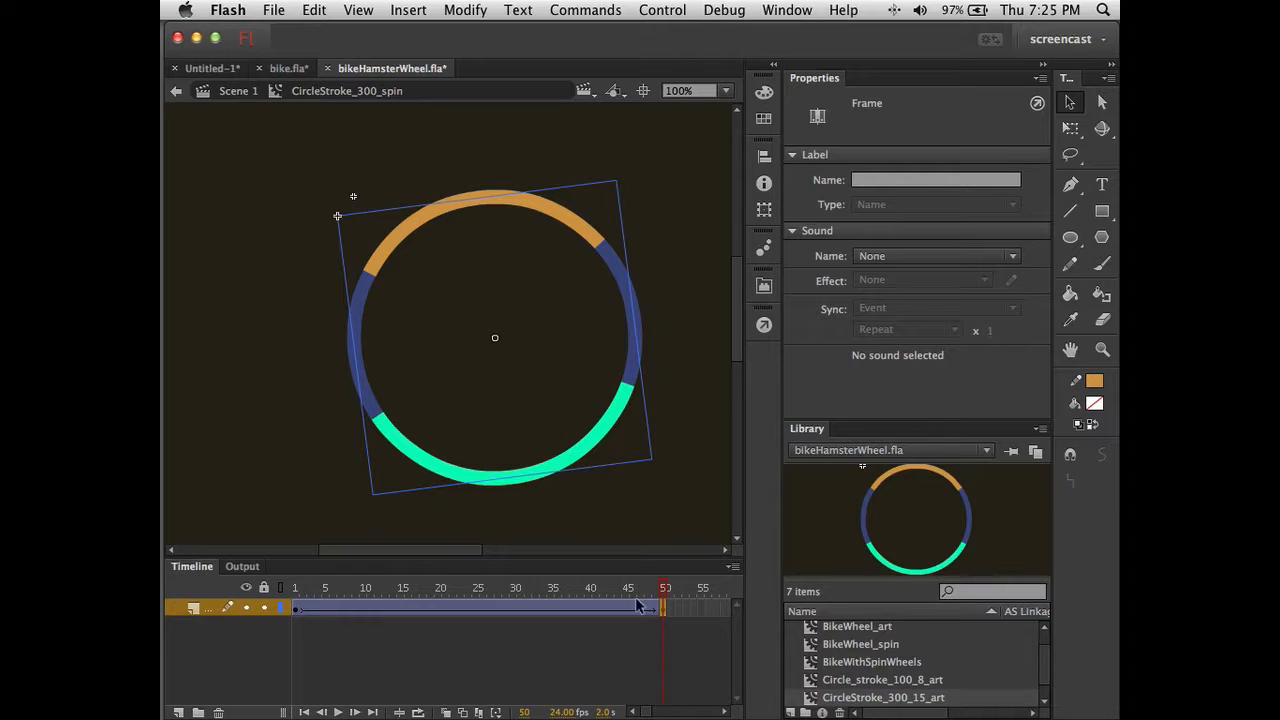
# Set the tween's clockwise rotation count to 0 and scrub the playhead back to frame 1
pyautogui.click(312, 607)
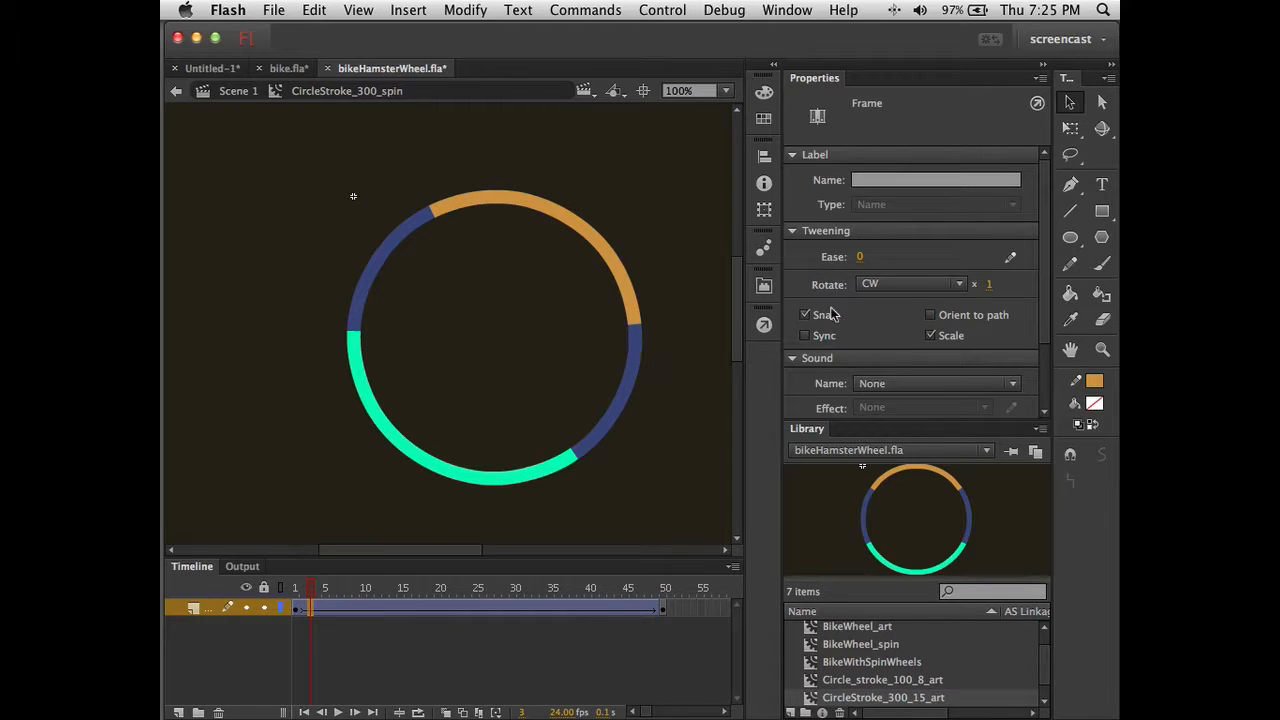
pyautogui.click(990, 286)
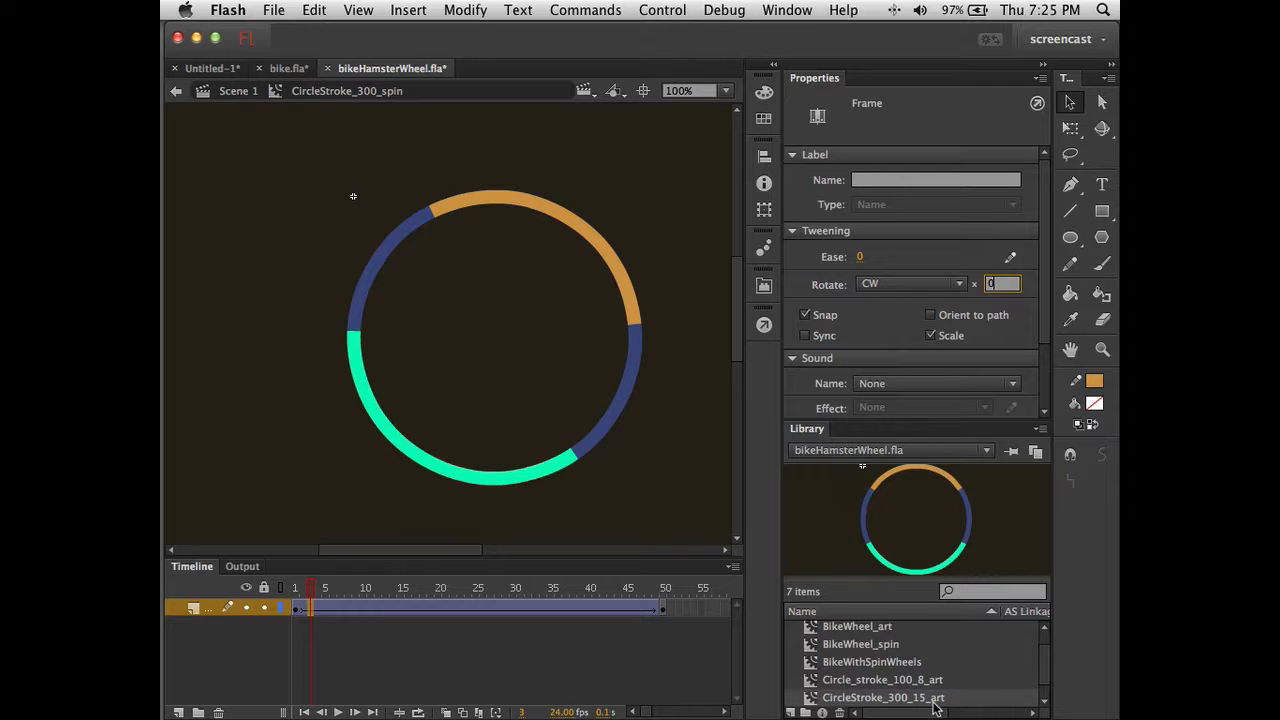
pyautogui.click(600, 656)
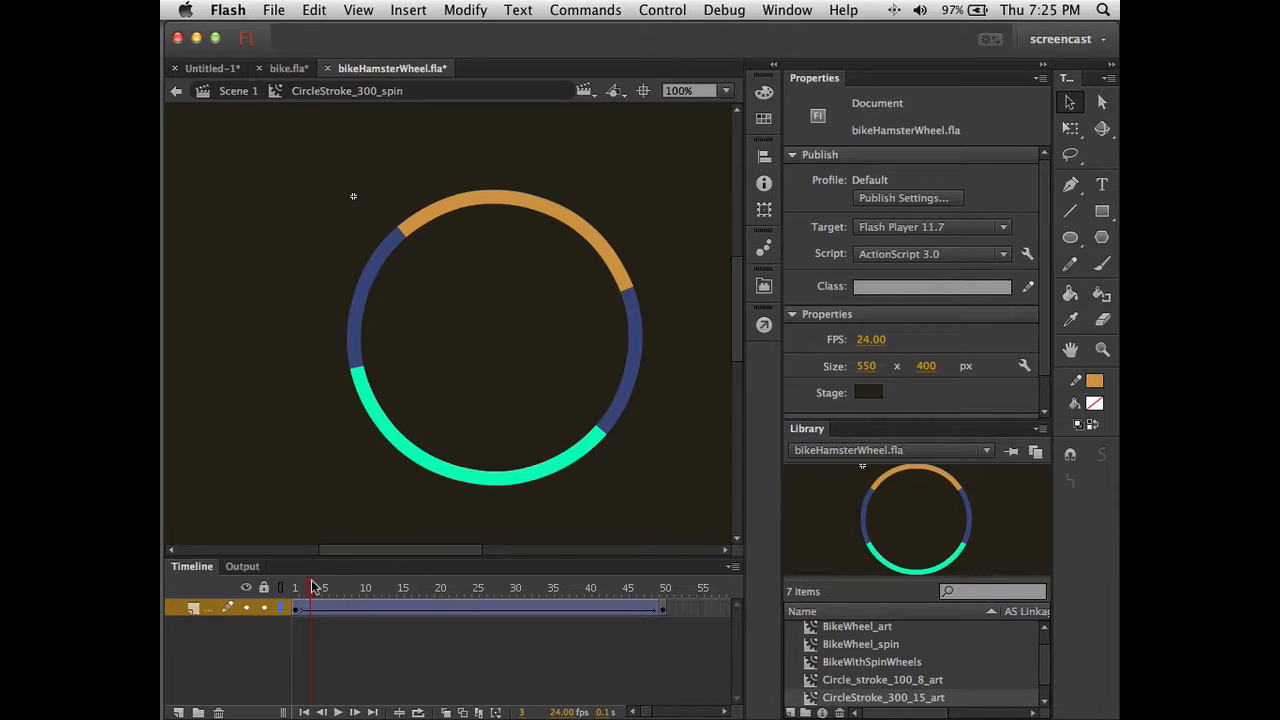
pyautogui.moveTo(314, 587)
pyautogui.mouseDown()
pyautogui.moveTo(283, 585)
pyautogui.moveTo(657, 590)
pyautogui.moveTo(673, 604)
pyautogui.moveTo(334, 604)
pyautogui.moveTo(650, 604)
pyautogui.moveTo(297, 589)
pyautogui.mouseUp()
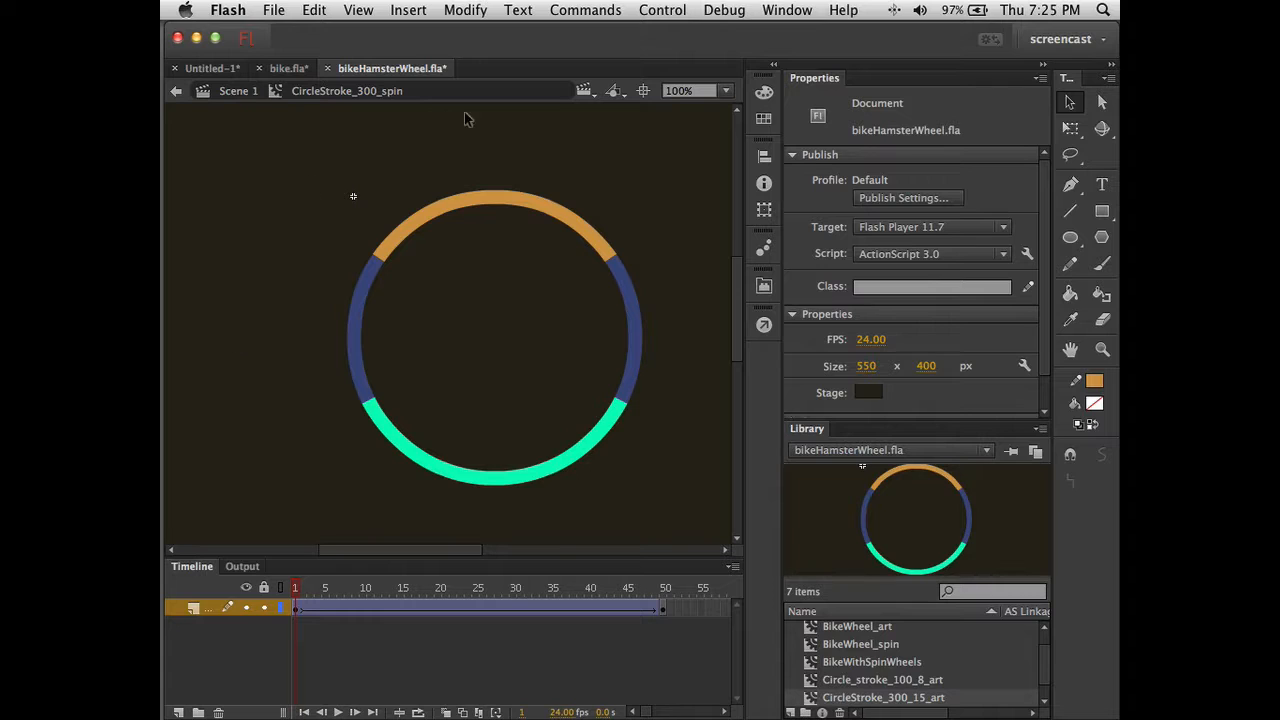
# Return to Scene 1 and swap the large circle instance's symbol for CircleStroke_300_spin
pyautogui.click(254, 91)
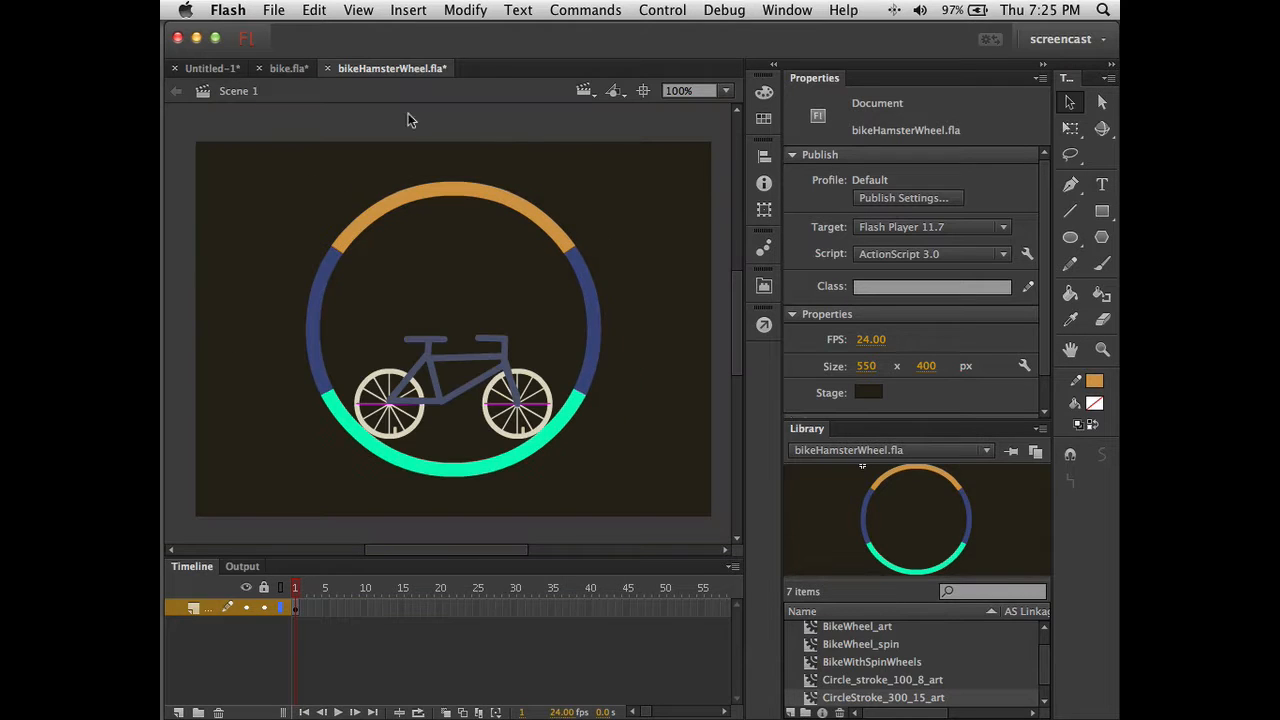
pyautogui.click(548, 233)
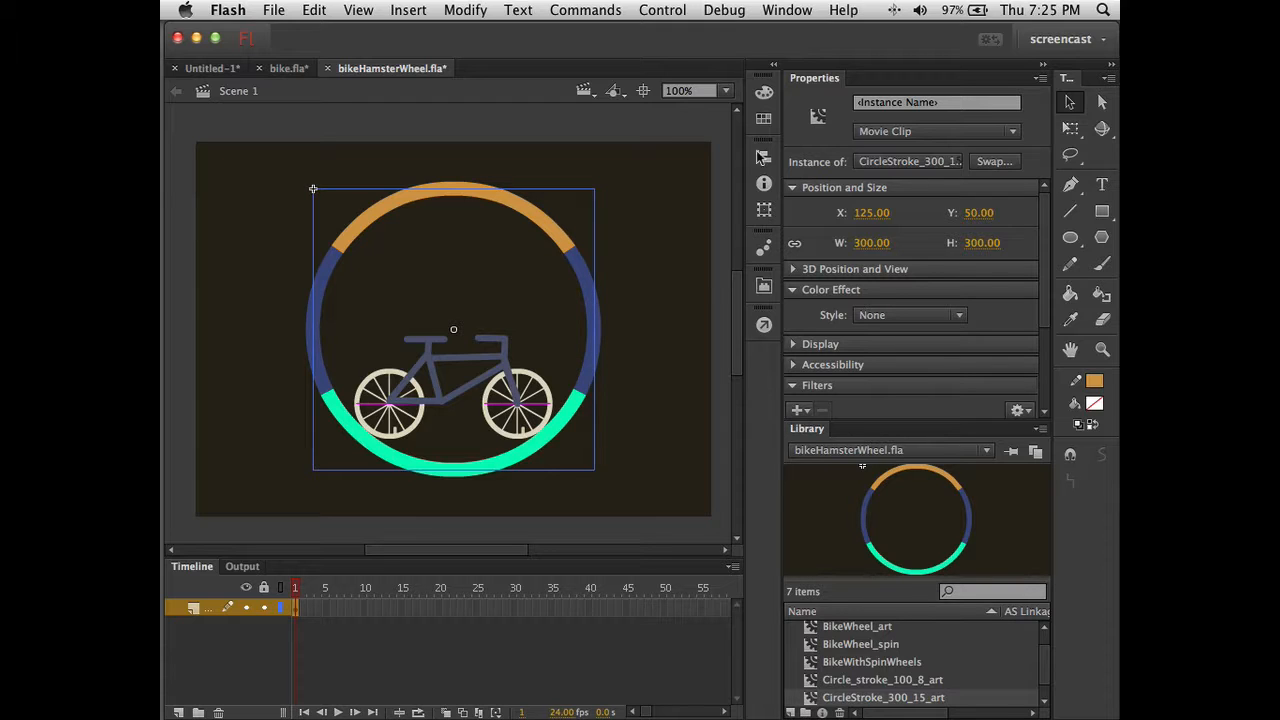
pyautogui.click(987, 162)
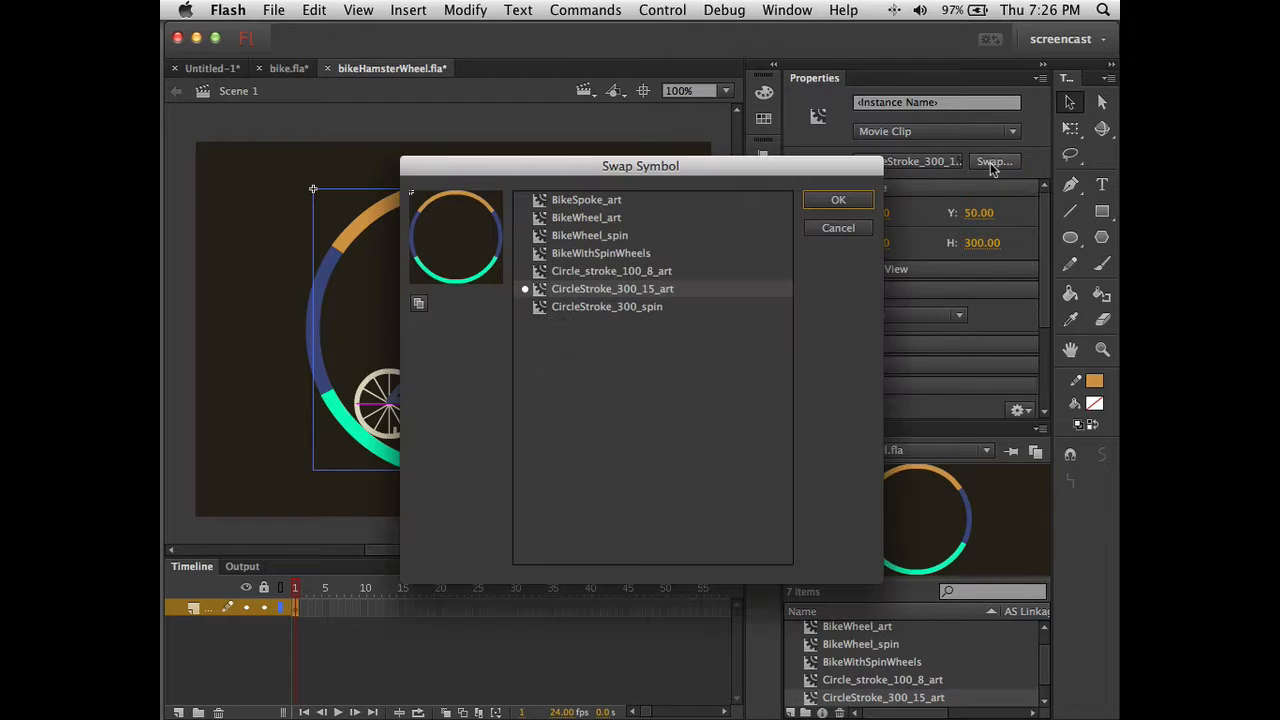
pyautogui.doubleClick(607, 307)
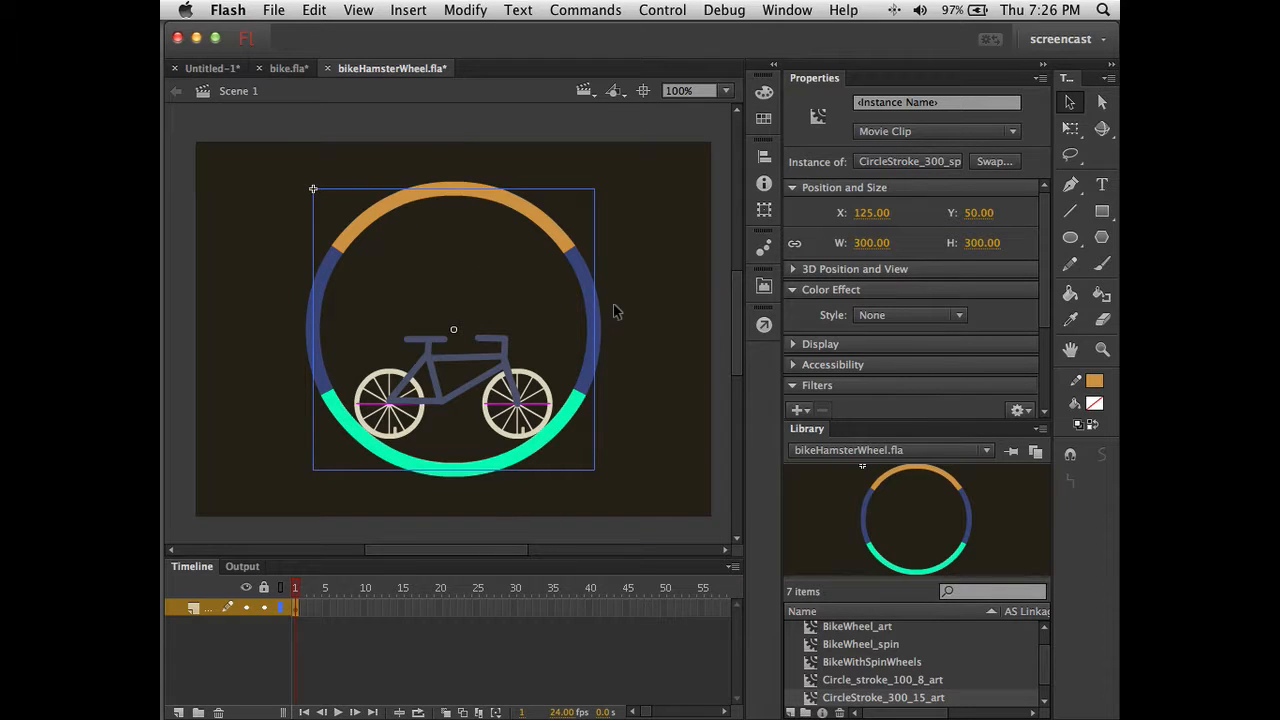
# Deselect the circle and test the movie to check the spinning circle around the bike
pyautogui.click(622, 310)
pyautogui.hotkey('ctrl', 'Return')
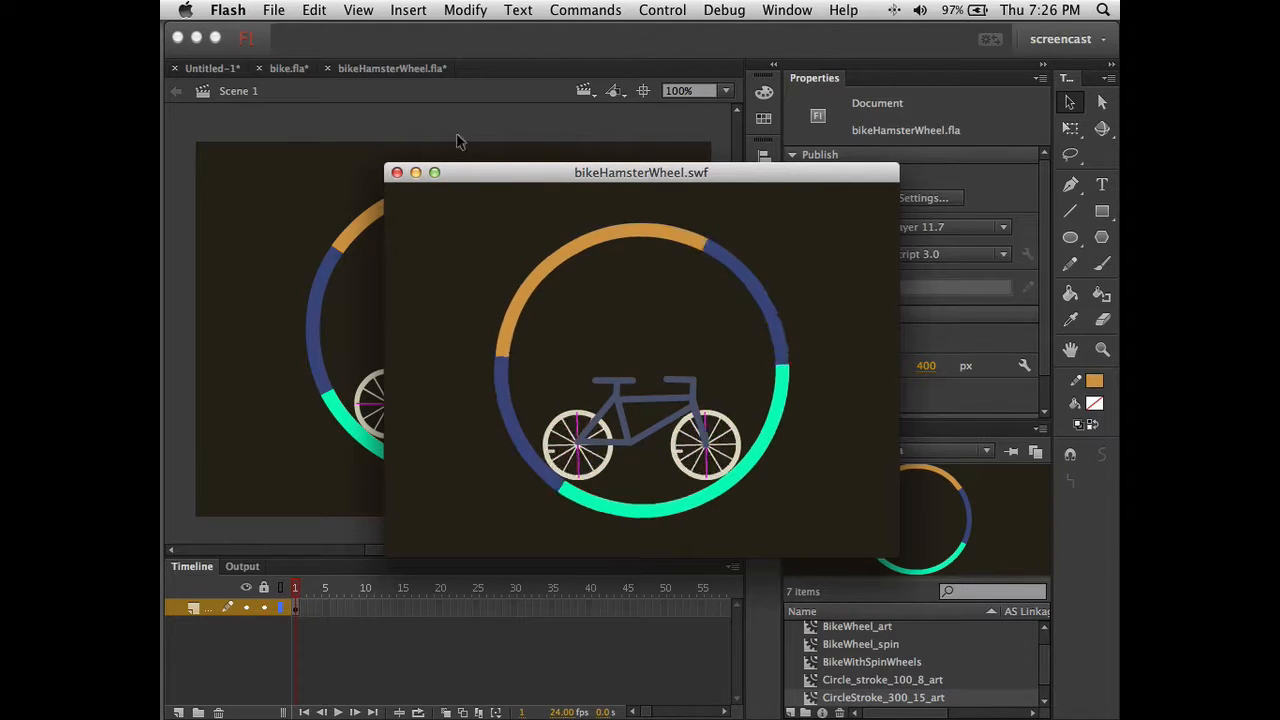
pyautogui.click(397, 174)
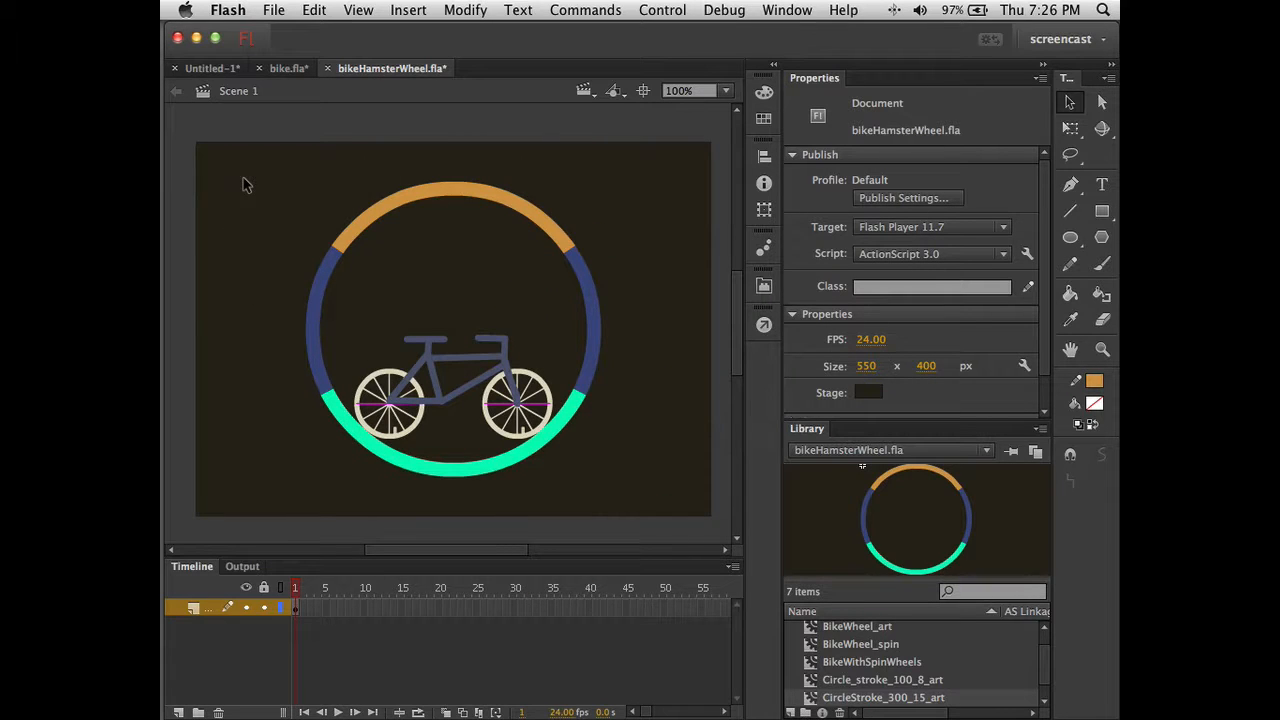
# Convert the large circle and bike together into a movie clip symbol named bikeHamsterLogo, and test the movie
pyautogui.click(338, 240)
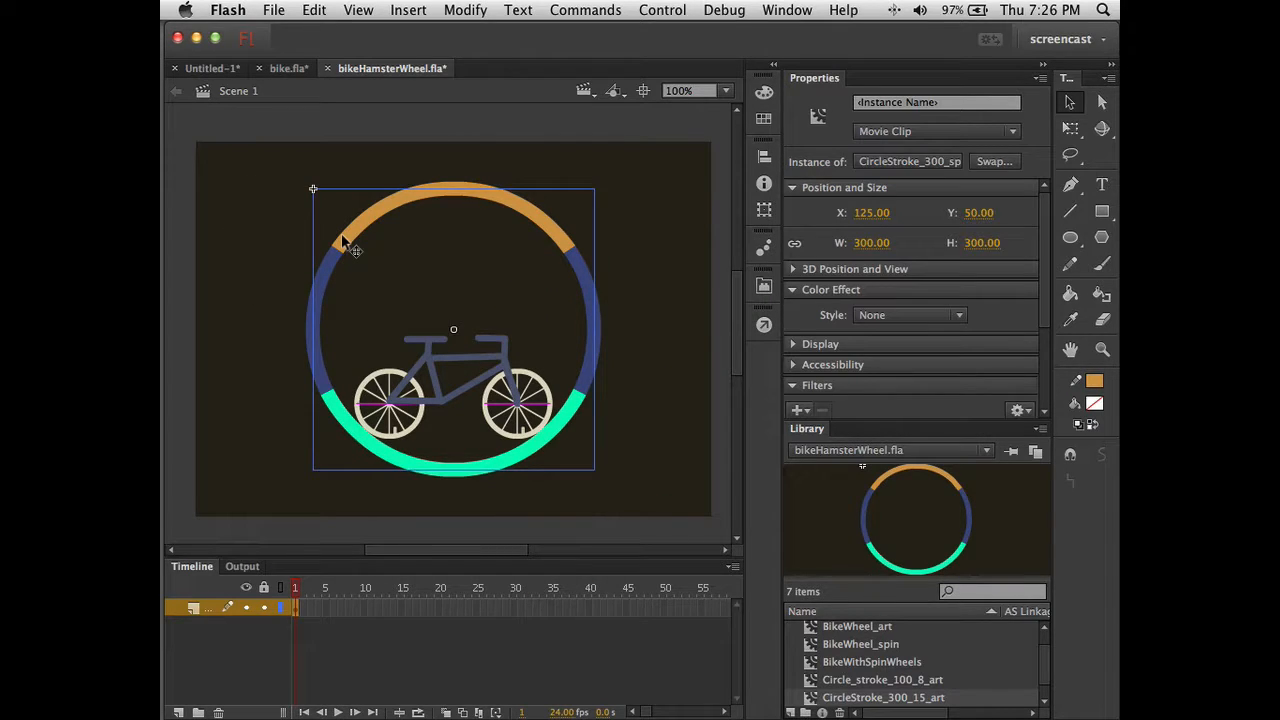
pyautogui.click(457, 354)
pyautogui.click(265, 176)
pyautogui.moveTo(262, 170); pyautogui.dragTo(619, 480)
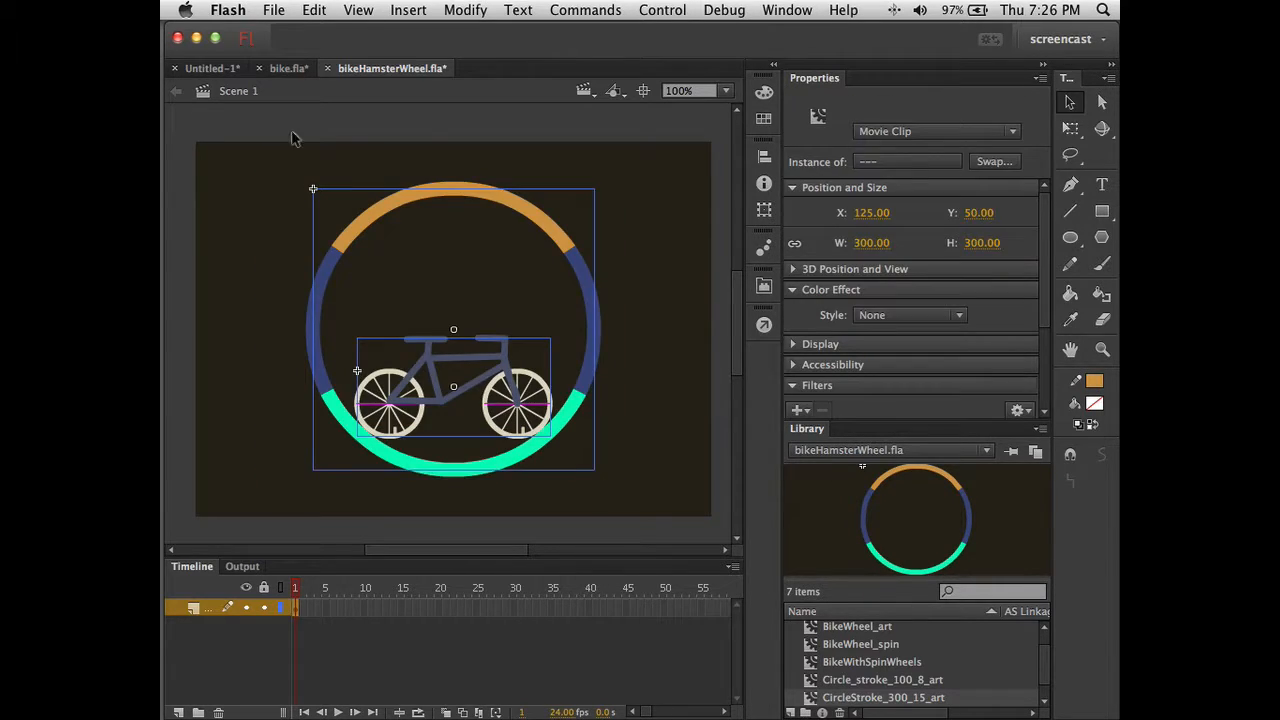
pyautogui.click(466, 12)
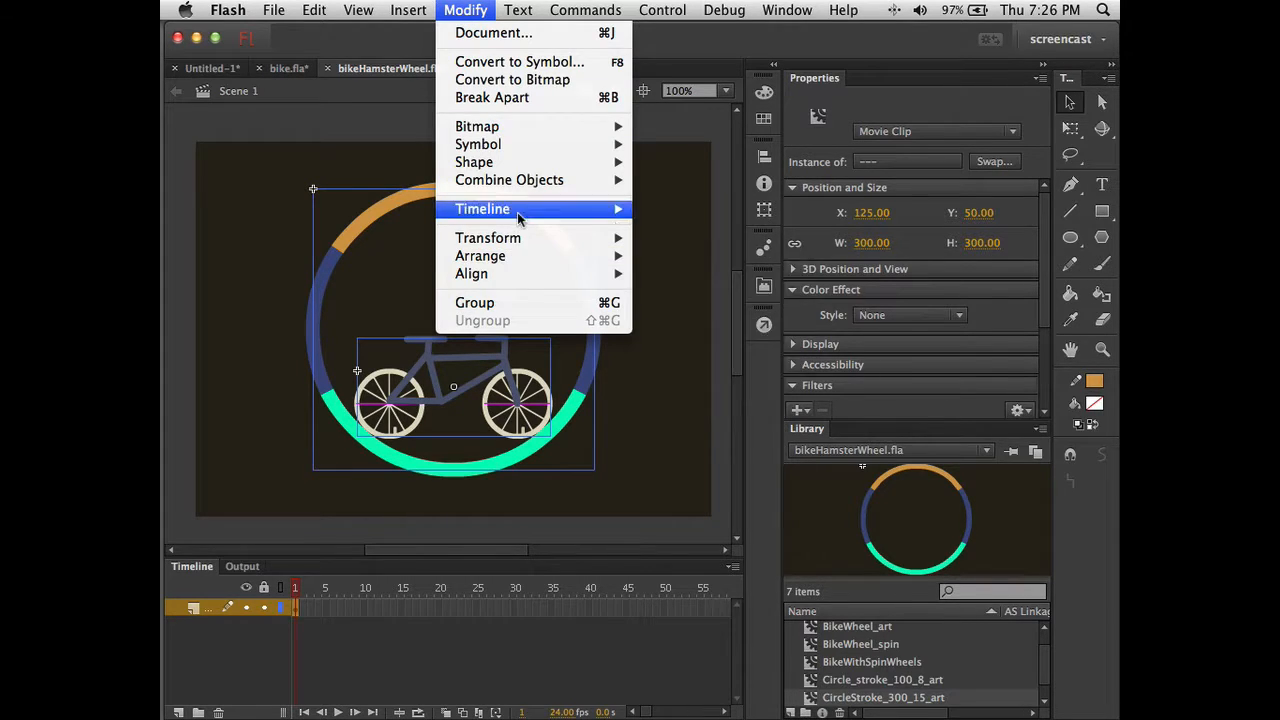
pyautogui.click(537, 62)
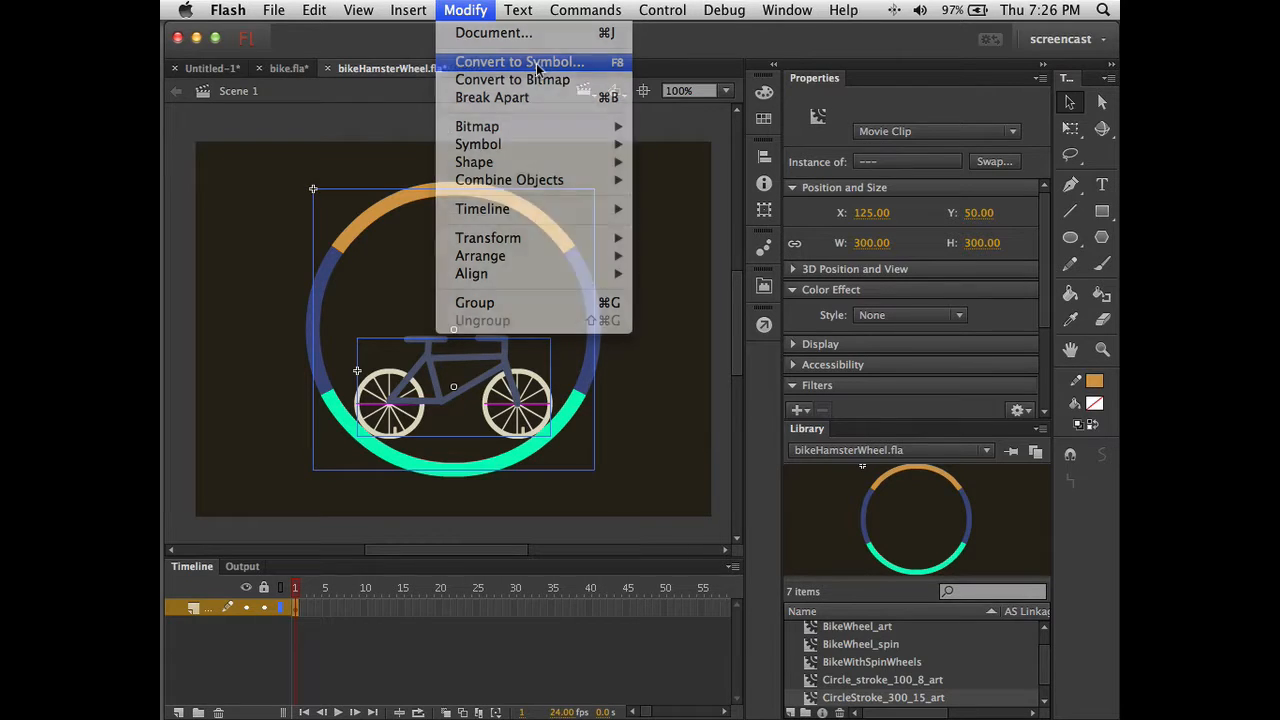
pyautogui.write('bikeHamsterLogo')
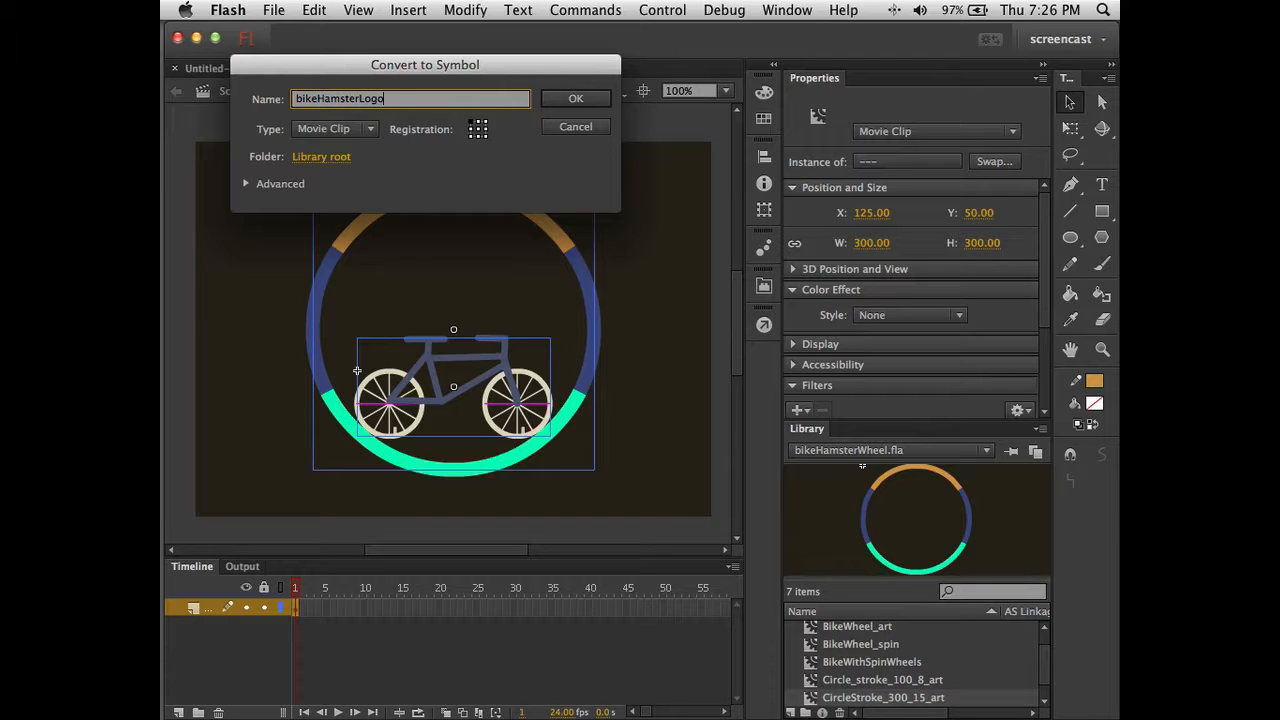
pyautogui.press('Return')
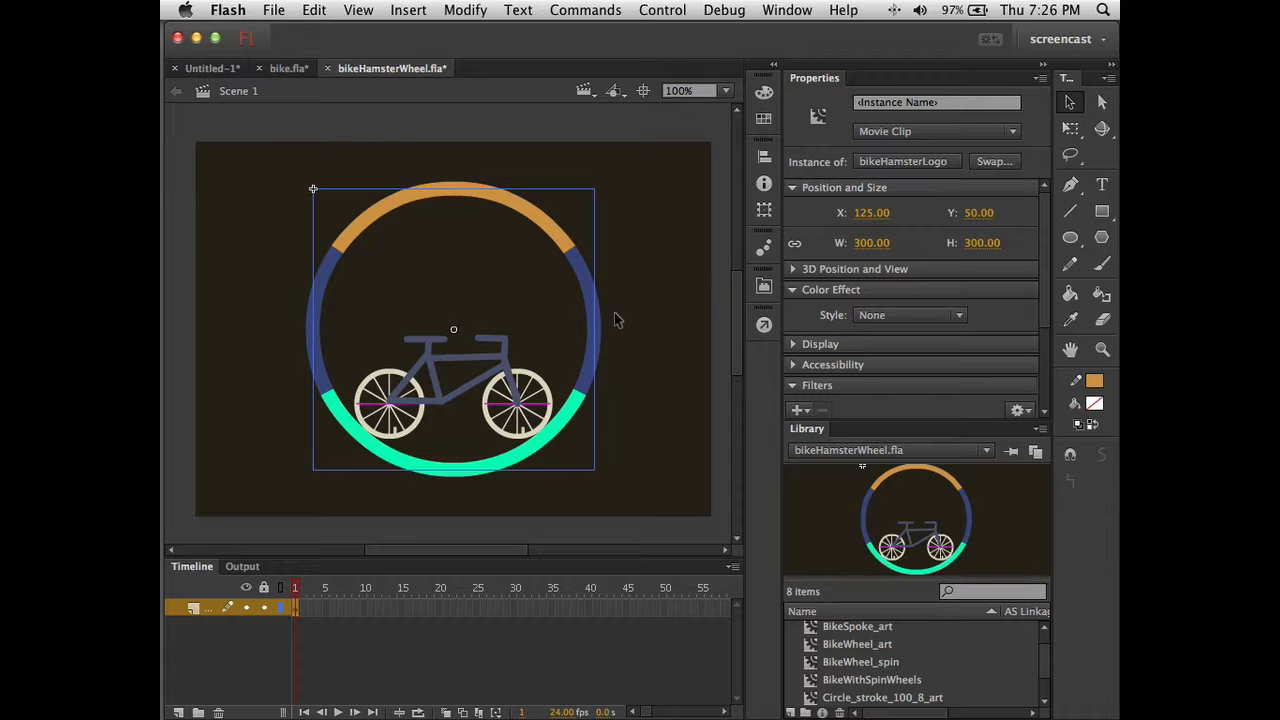
pyautogui.press('super+Return')
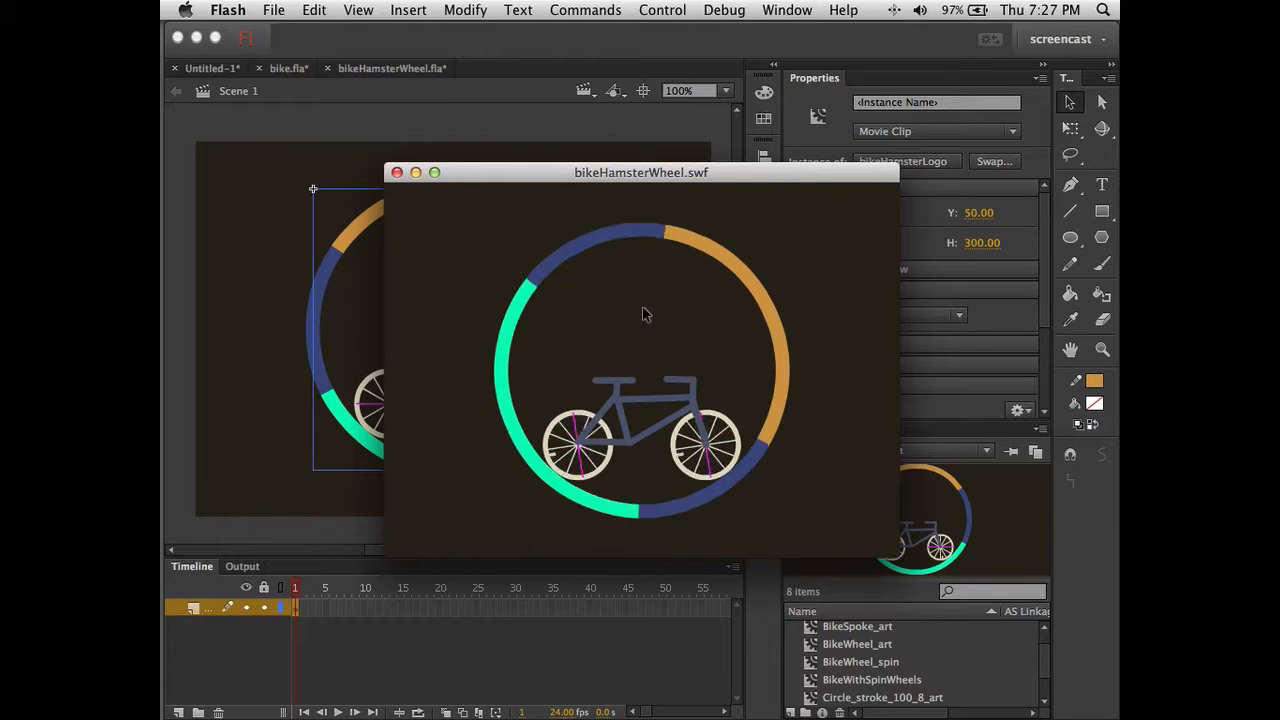
pyautogui.click(397, 174)
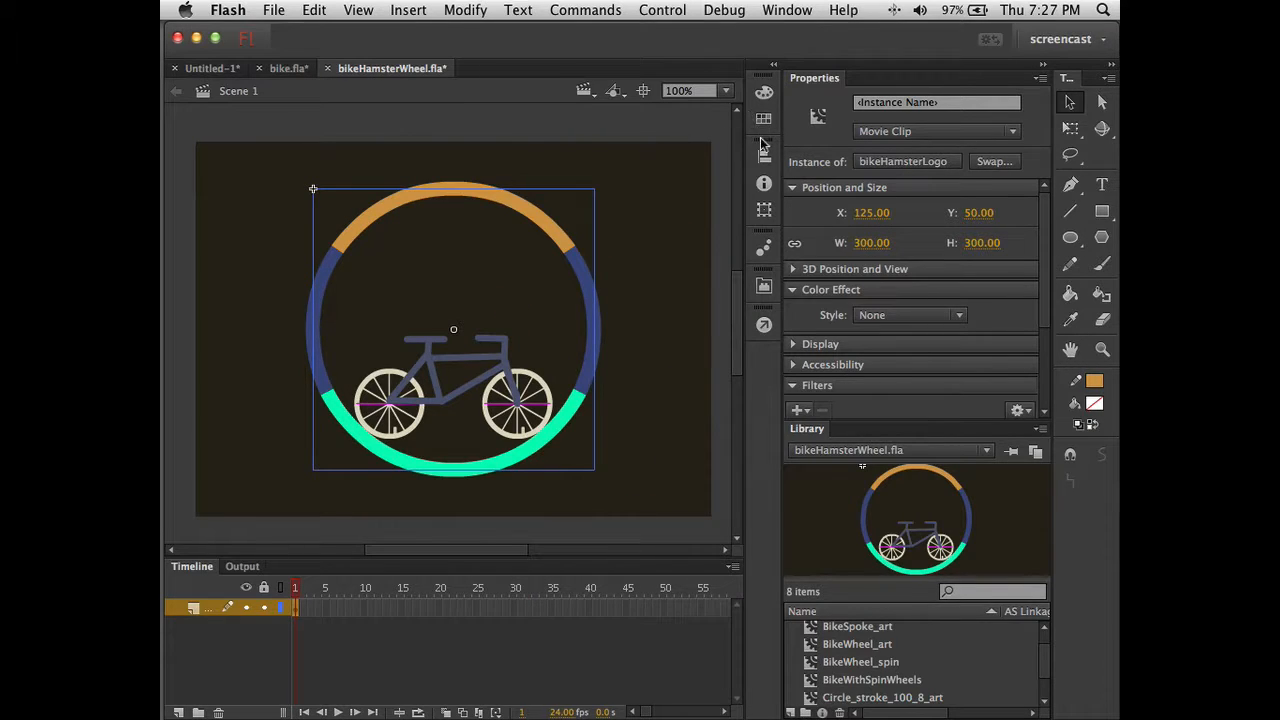
# Scale the bikeHamsterLogo instance down proportionally about its center to about 118 px wide and high
pyautogui.press('q')
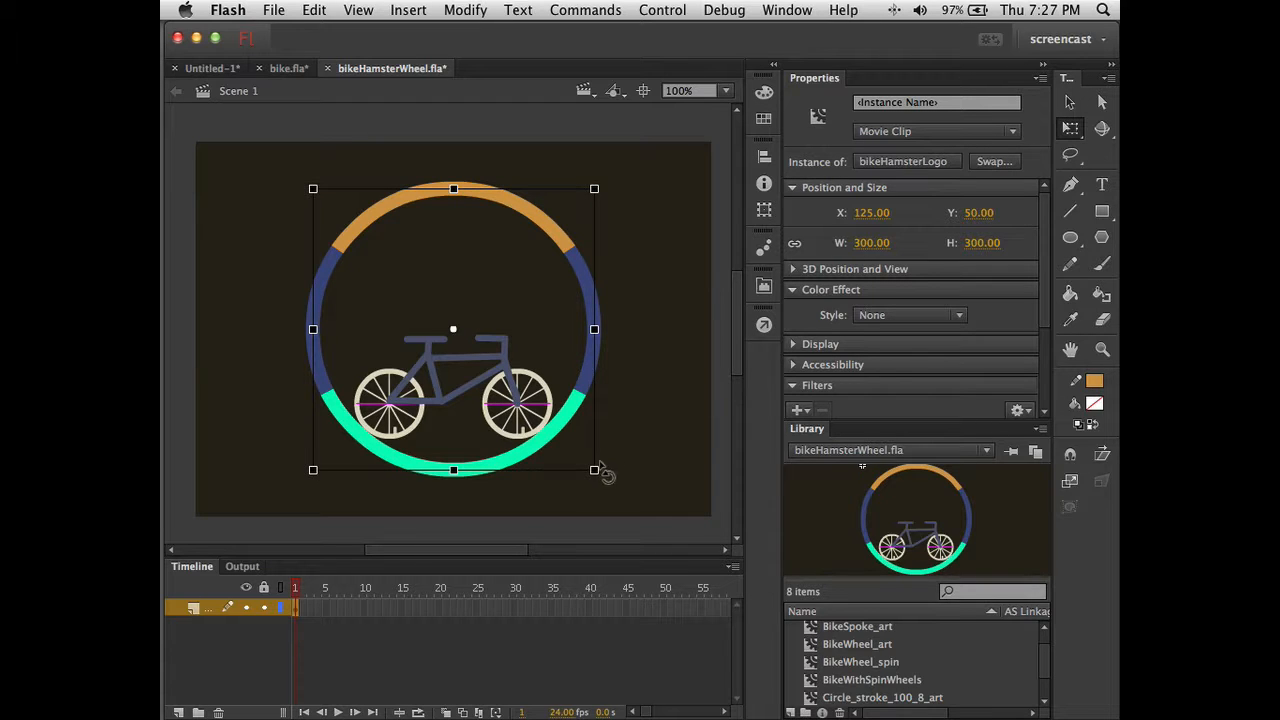
pyautogui.moveTo(596, 468); pyautogui.dragTo(510, 386)
pyautogui.click(523, 450)
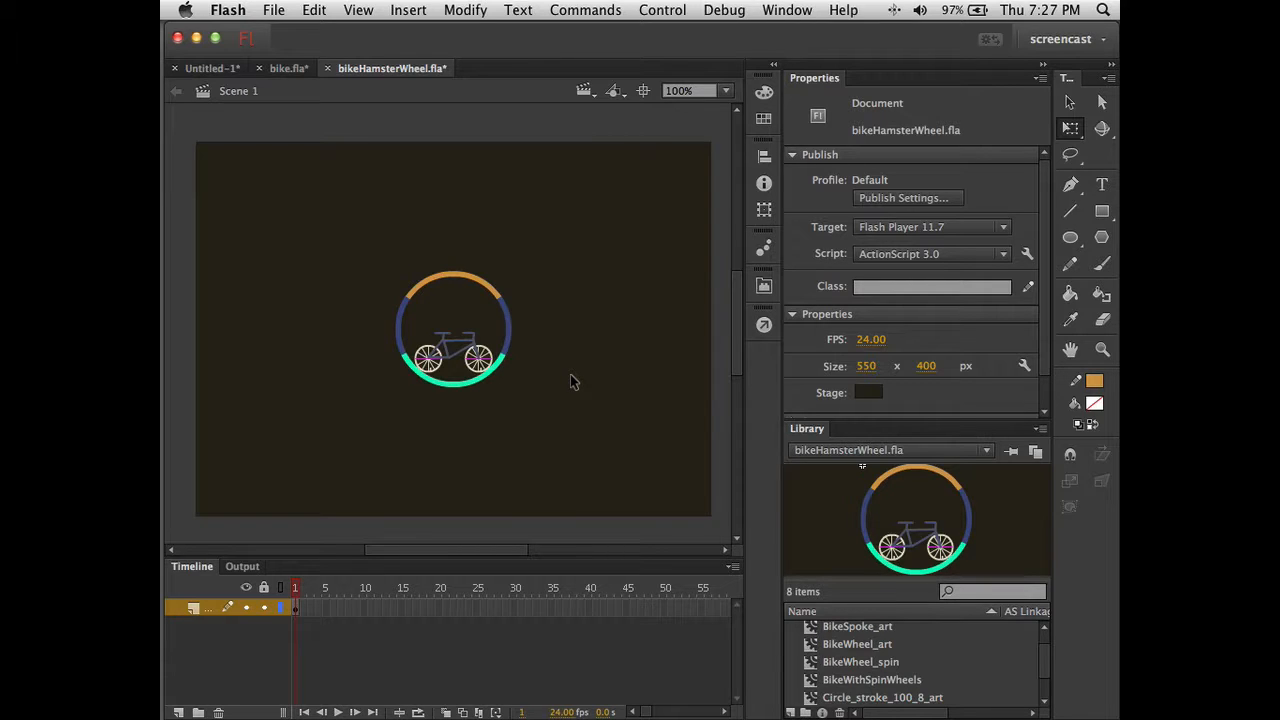
# Duplicate the small logo to its right at the same height and flip the copy horizontally
pyautogui.press('v')
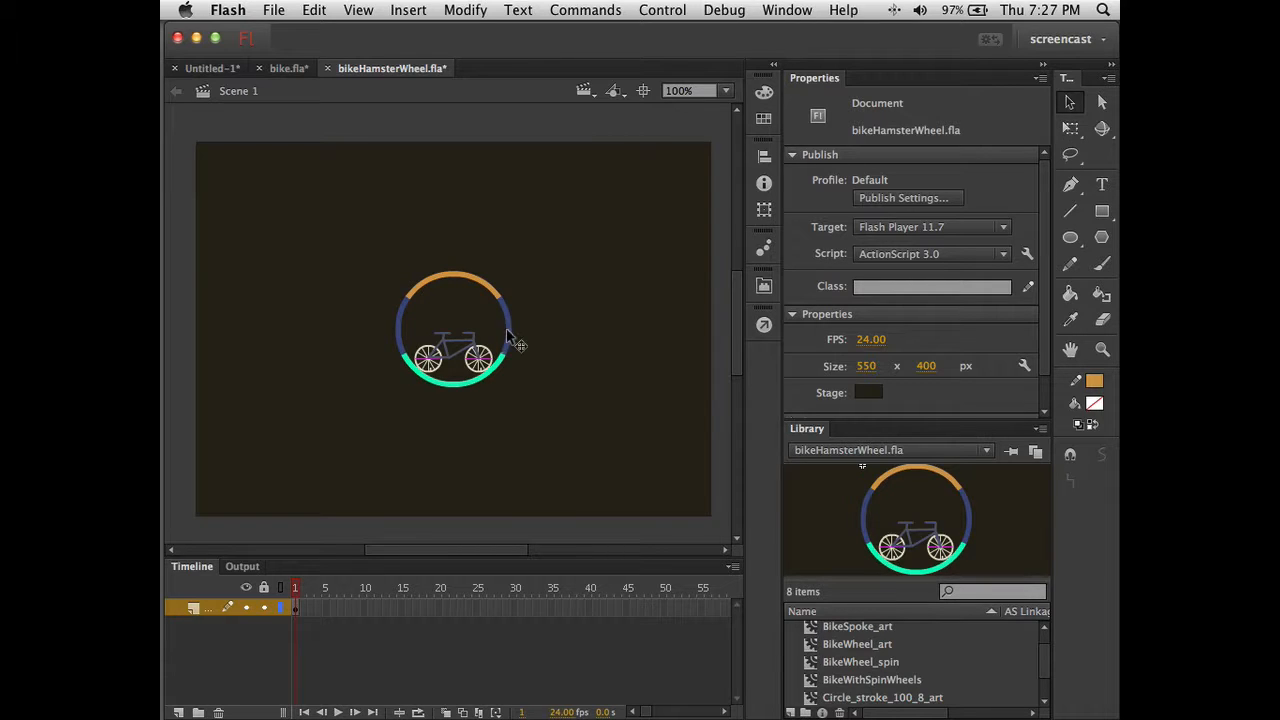
pyautogui.click(510, 334)
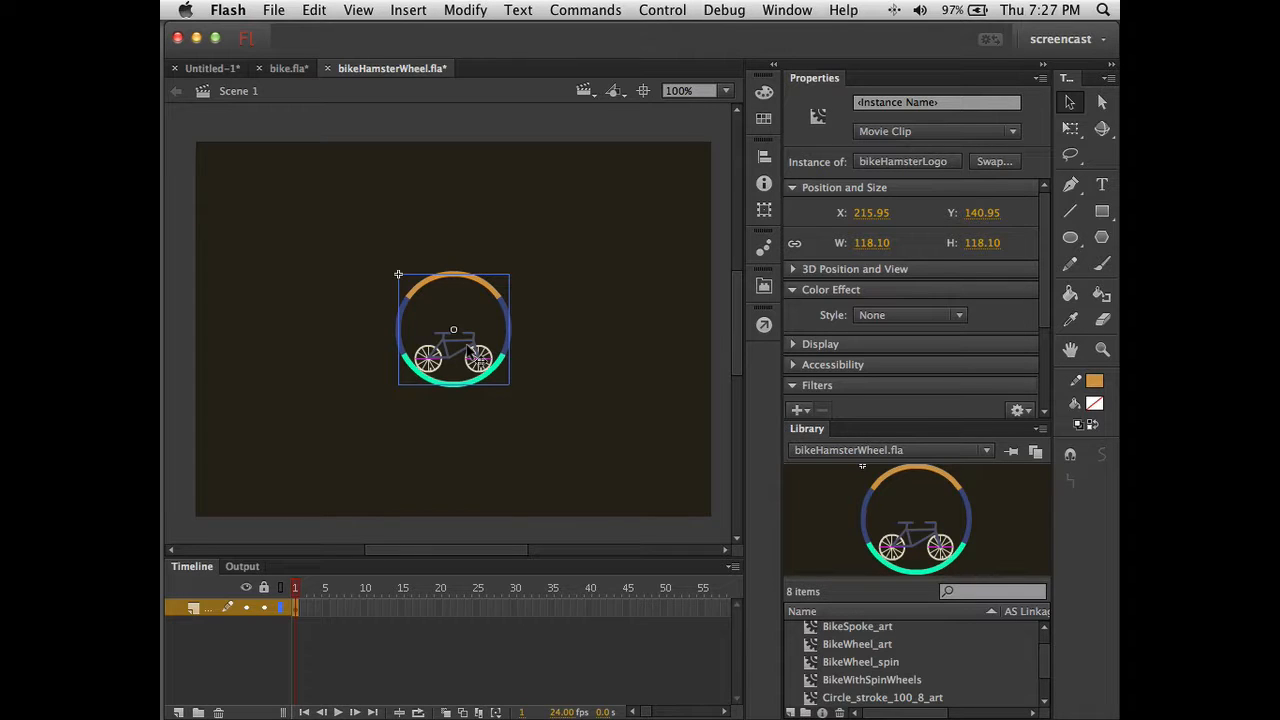
pyautogui.moveTo(479, 358); pyautogui.dragTo(607, 346)
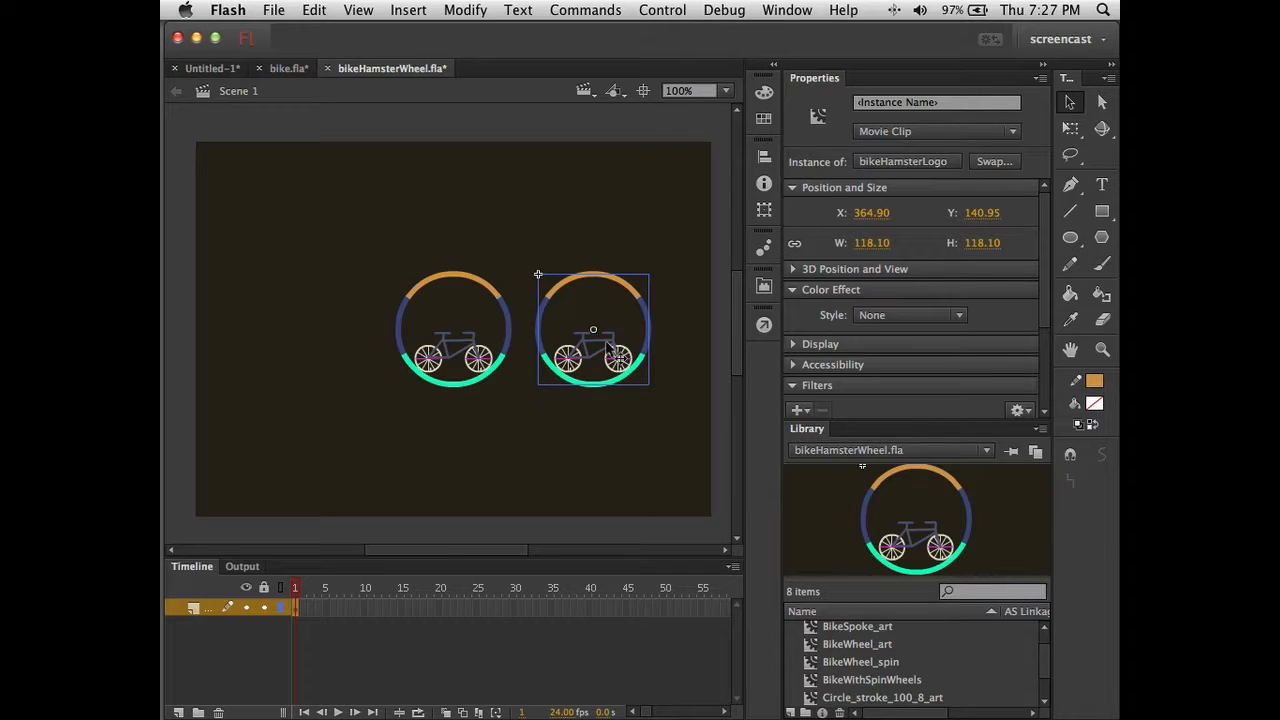
pyautogui.click(462, 11)
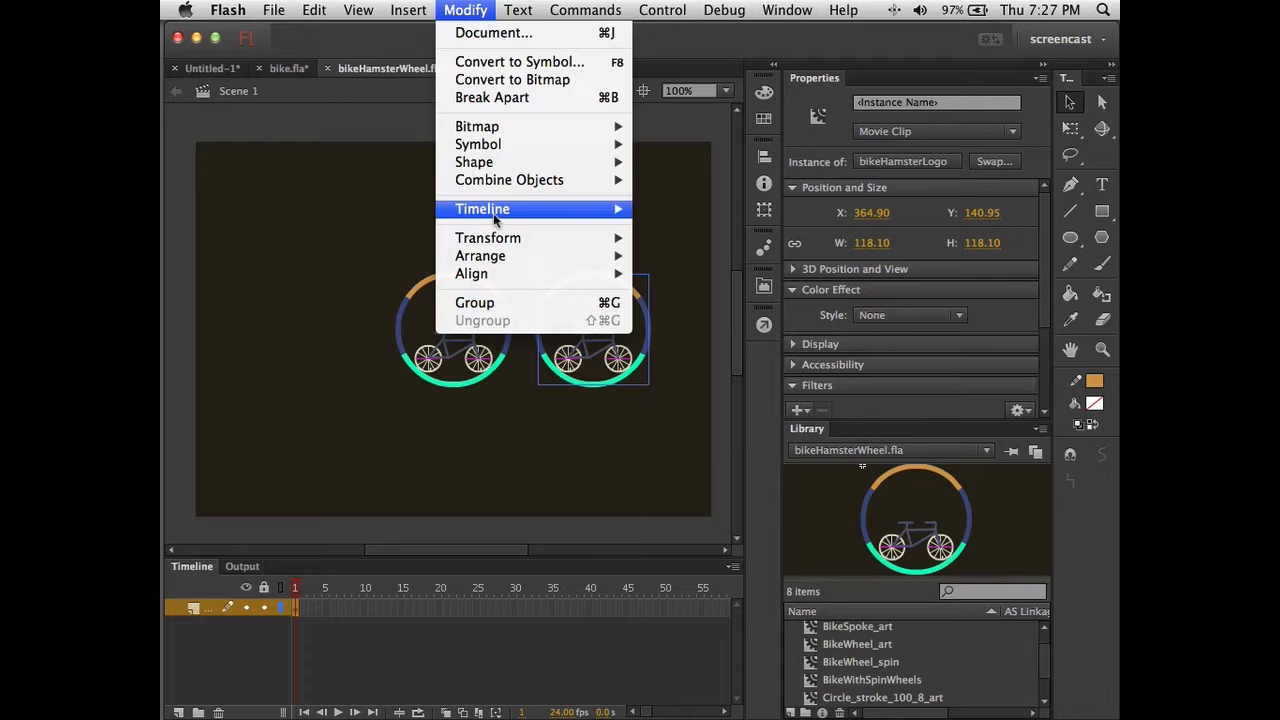
pyautogui.moveTo(497, 240)
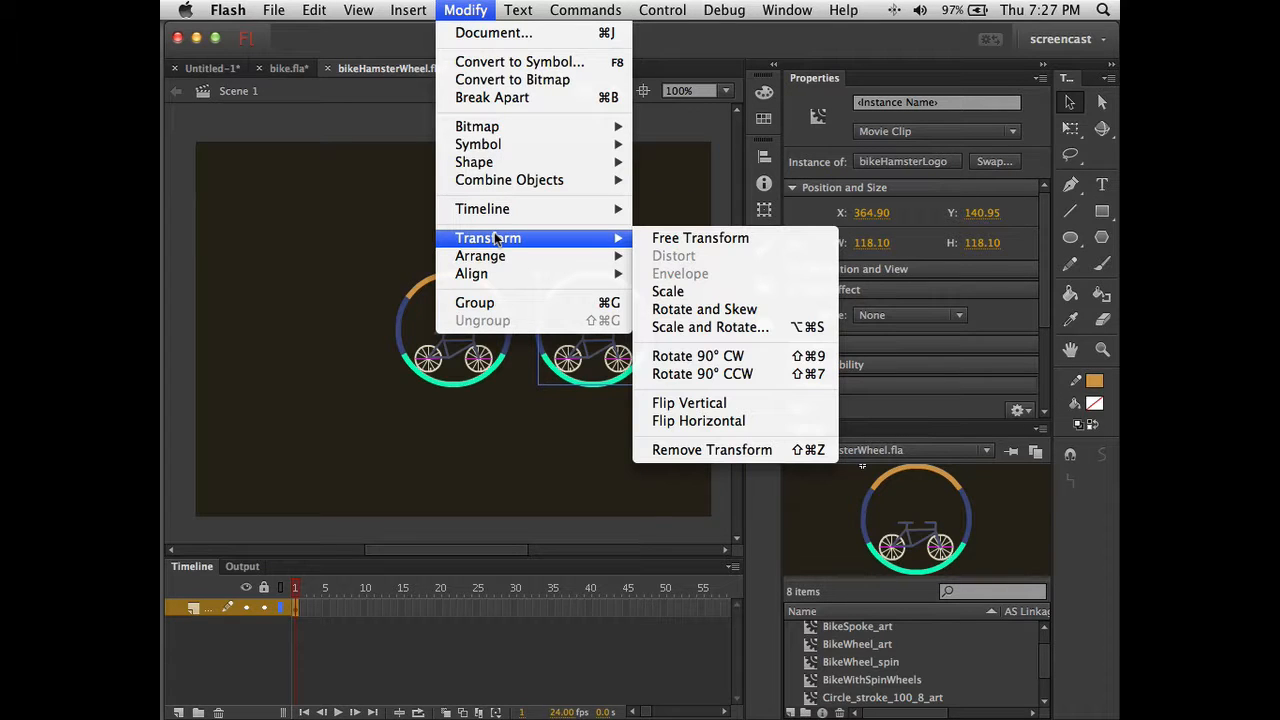
pyautogui.click(741, 422)
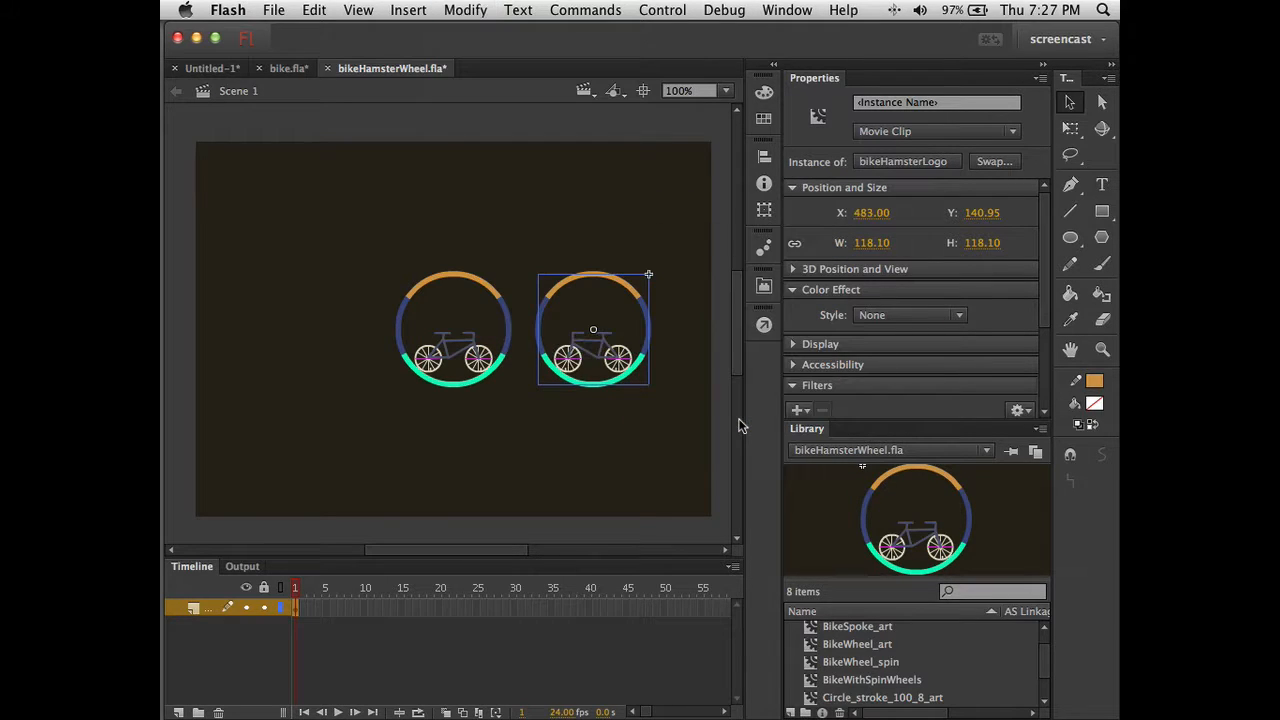
# Test the movie to check the original and mirrored logos spinning side by side
pyautogui.click(620, 446)
pyautogui.press('super+Return')
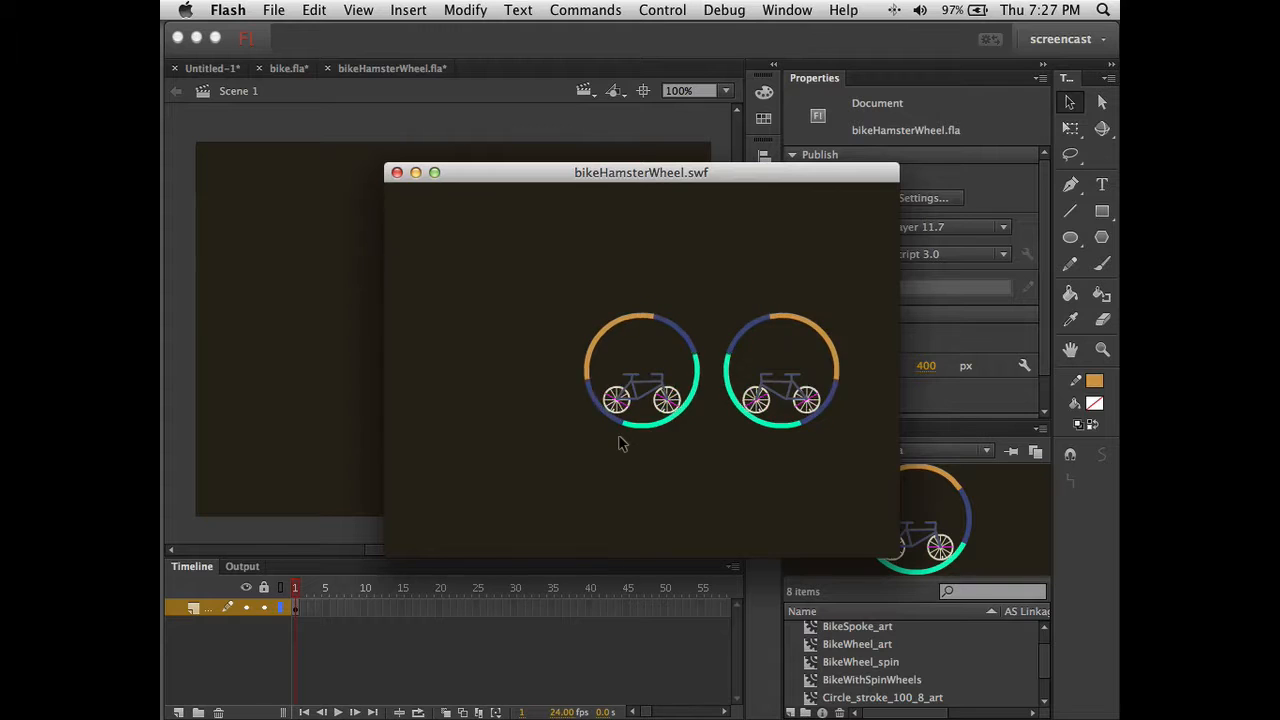
pyautogui.click(396, 173)
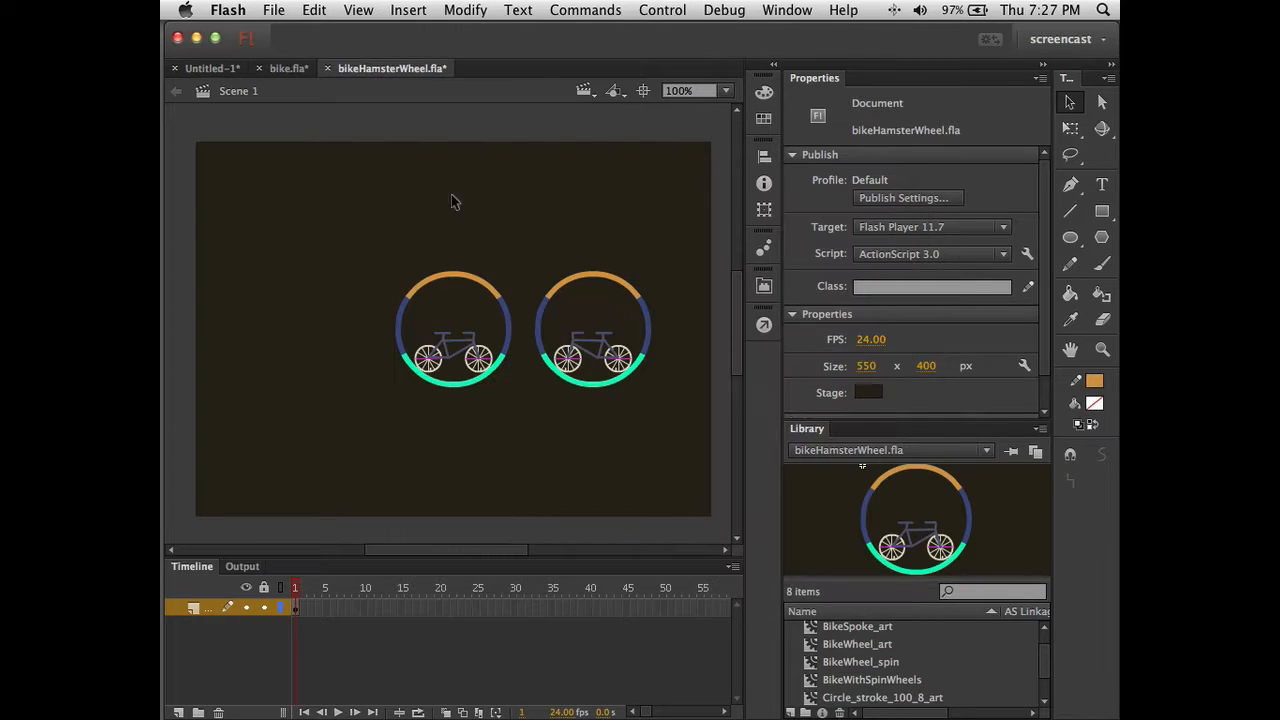
# Nudge the mirrored logo left to X 458 so its circle meets the original's circle
pyautogui.click(540, 331)
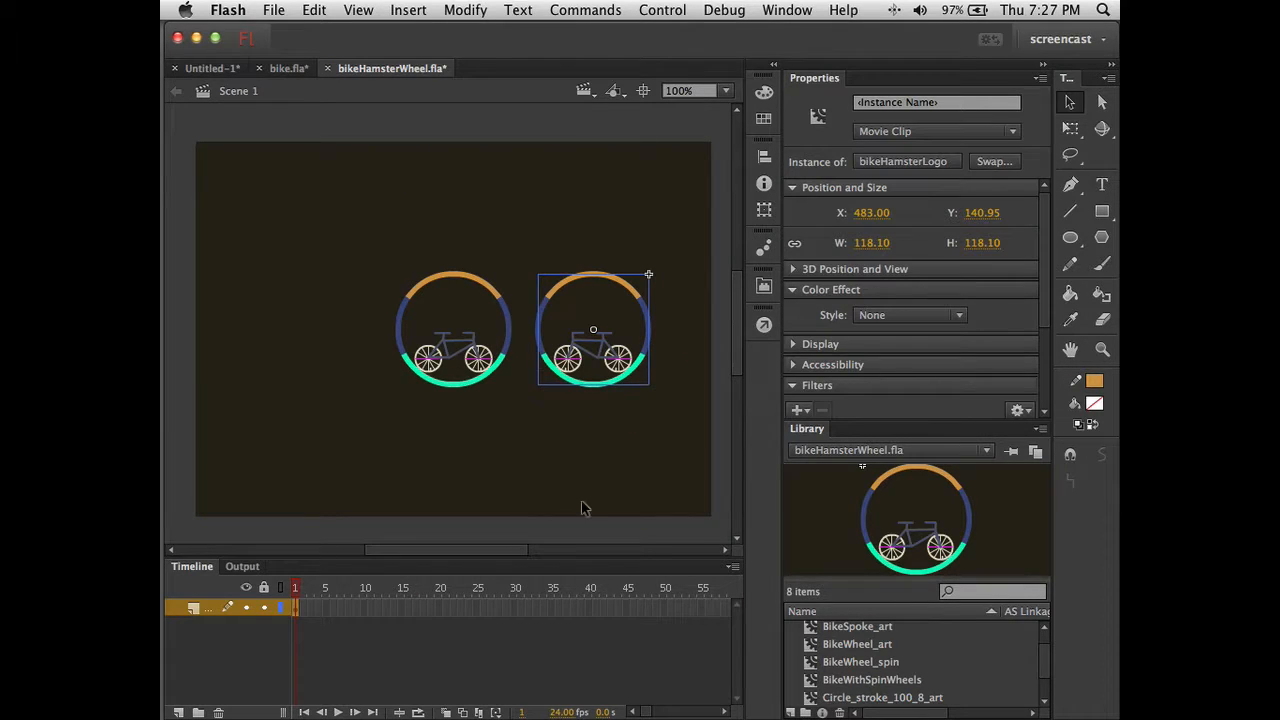
pyautogui.press('Left')
pyautogui.press('Left')
pyautogui.press('Left')
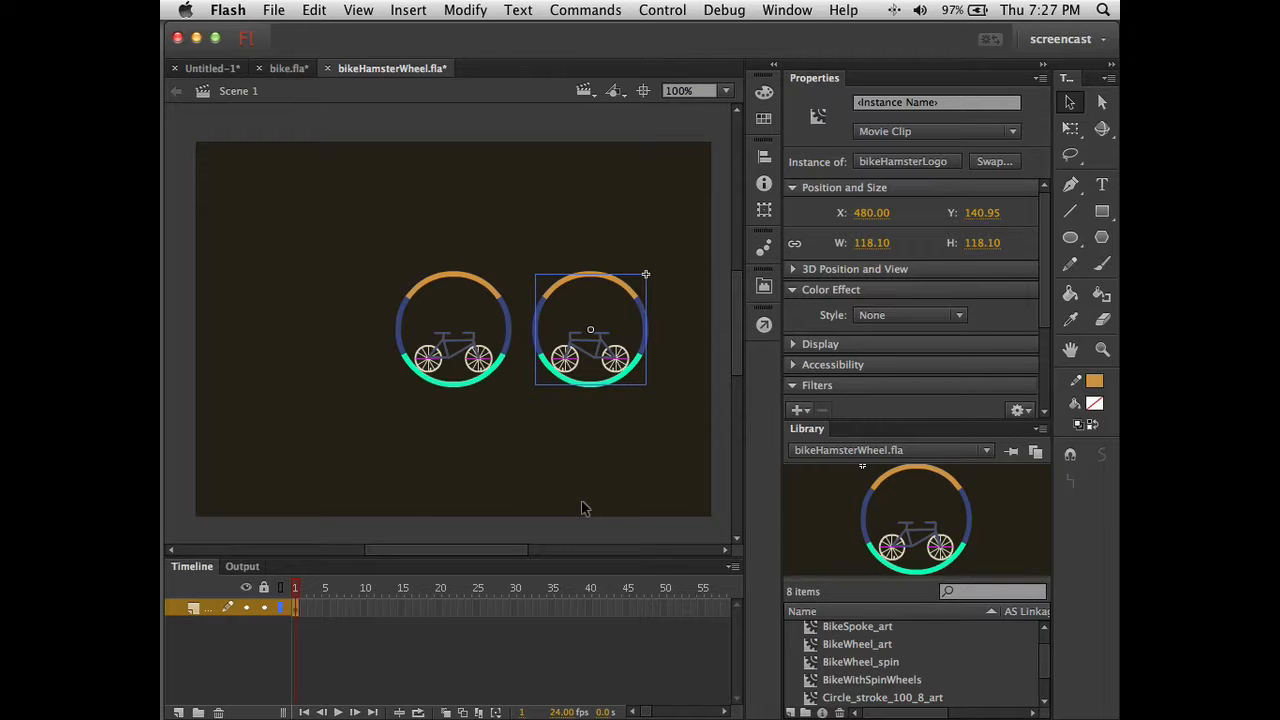
pyautogui.hotkey('shift', 'Left')
pyautogui.hotkey('shift', 'Left')
pyautogui.press('Left')
pyautogui.press('Left')
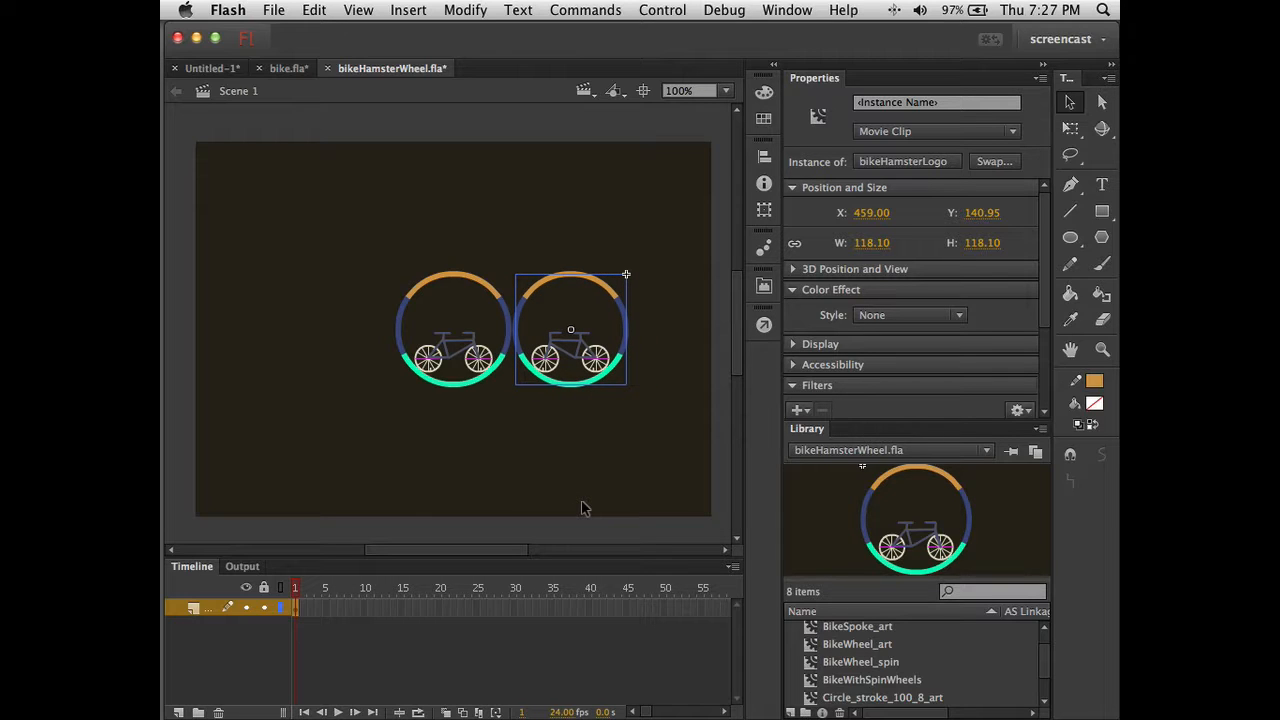
# Test the movie to check how the two adjoining circles spin against each other
pyautogui.click(593, 432)
pyautogui.press('super+Return')
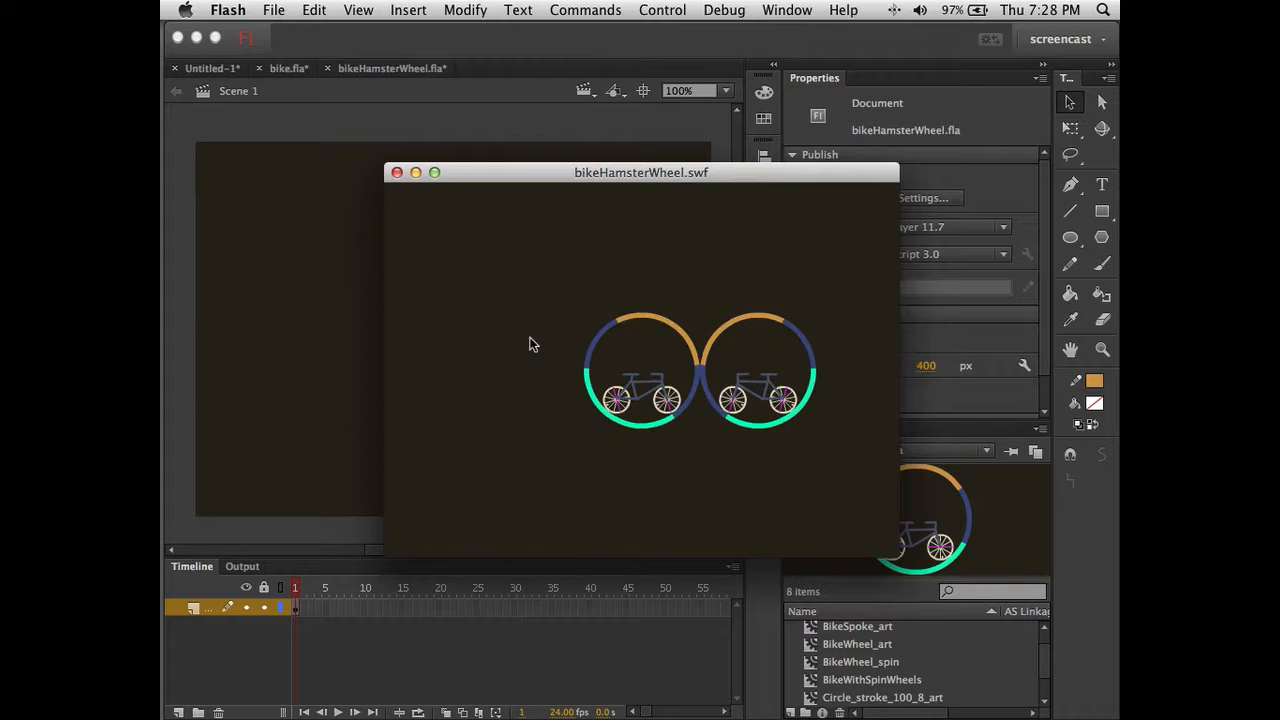
pyautogui.click(396, 173)
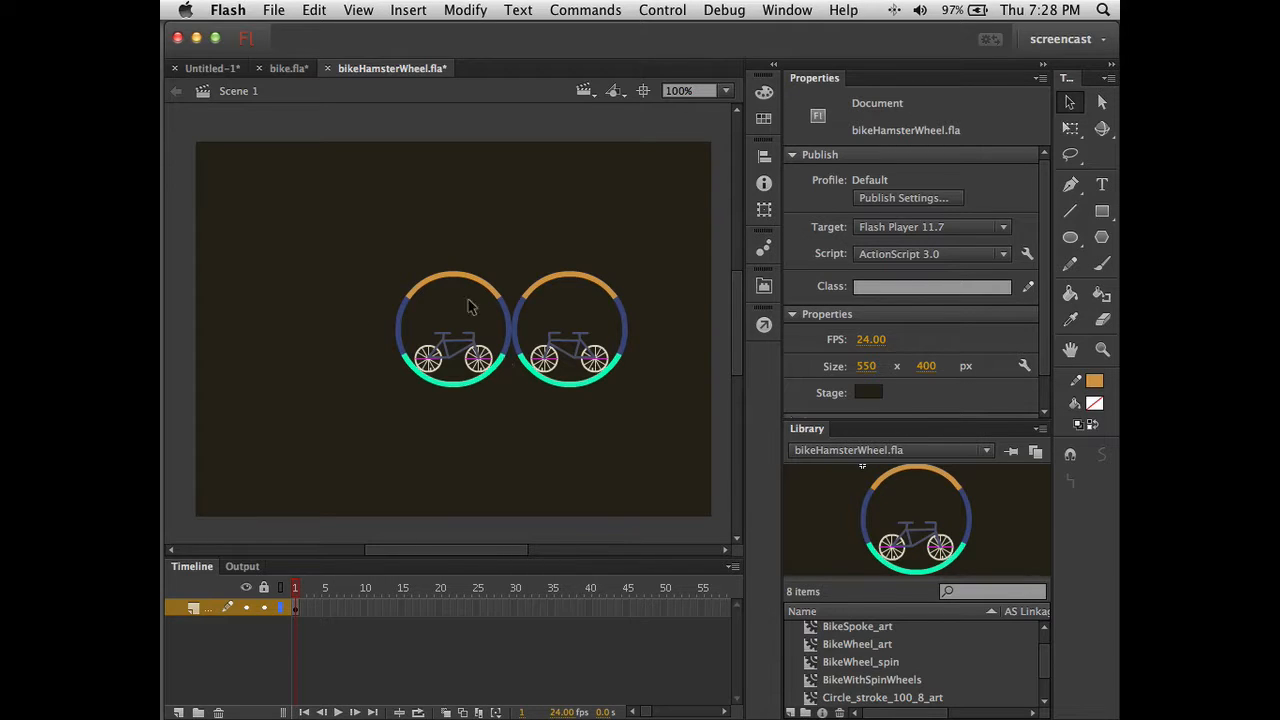
# Convert both logo instances together into a movie clip symbol named bikeLogo_two
pyautogui.click(508, 312)
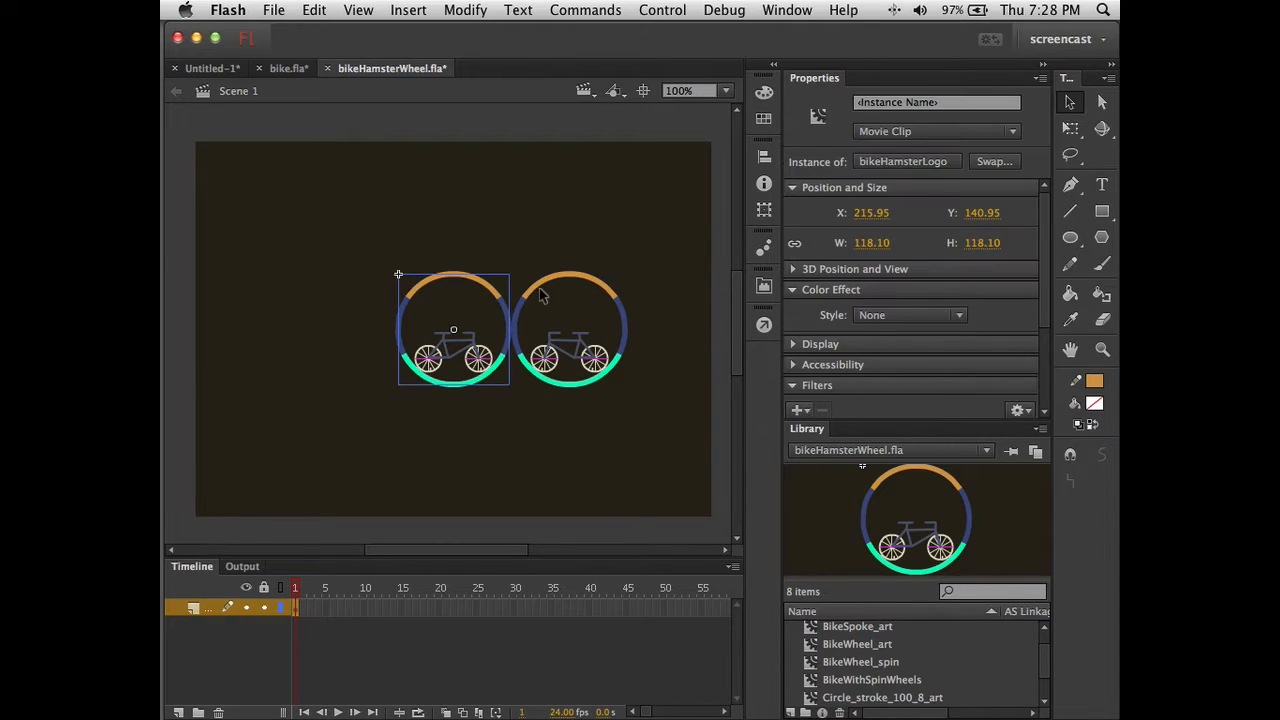
pyautogui.click(545, 290)
pyautogui.click(555, 288)
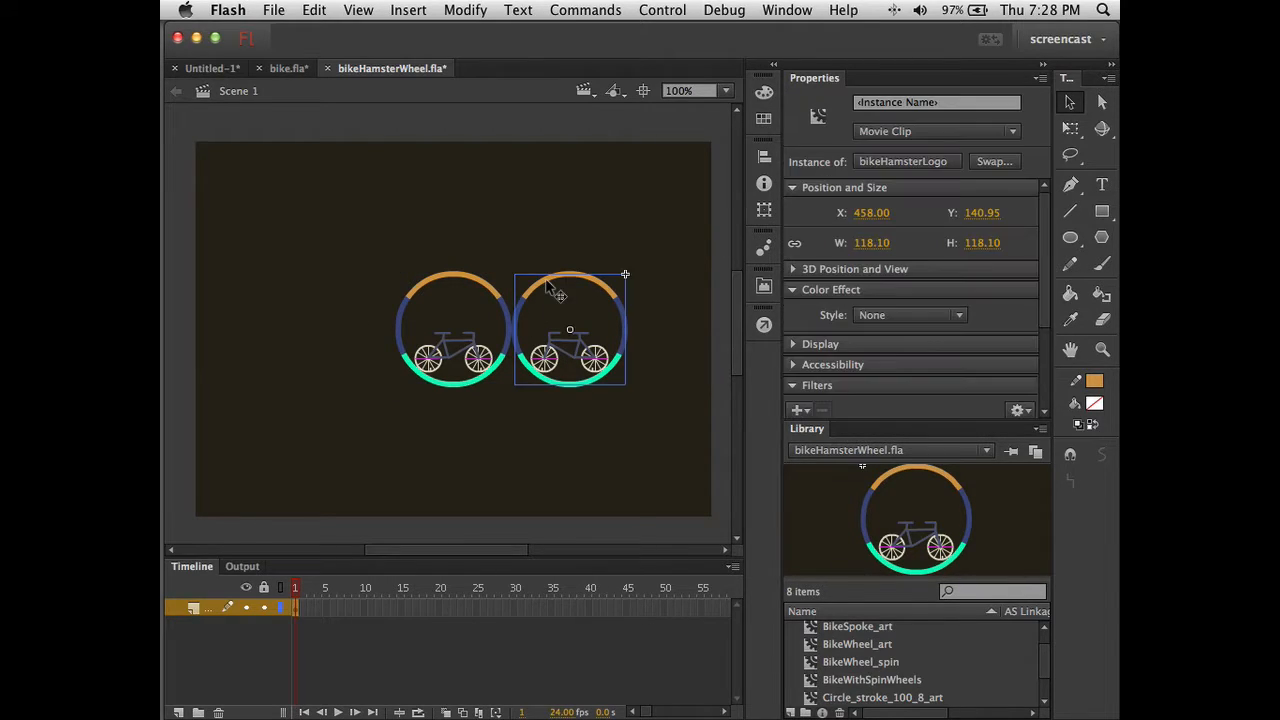
pyautogui.click(532, 430)
pyautogui.moveTo(323, 208); pyautogui.dragTo(652, 440)
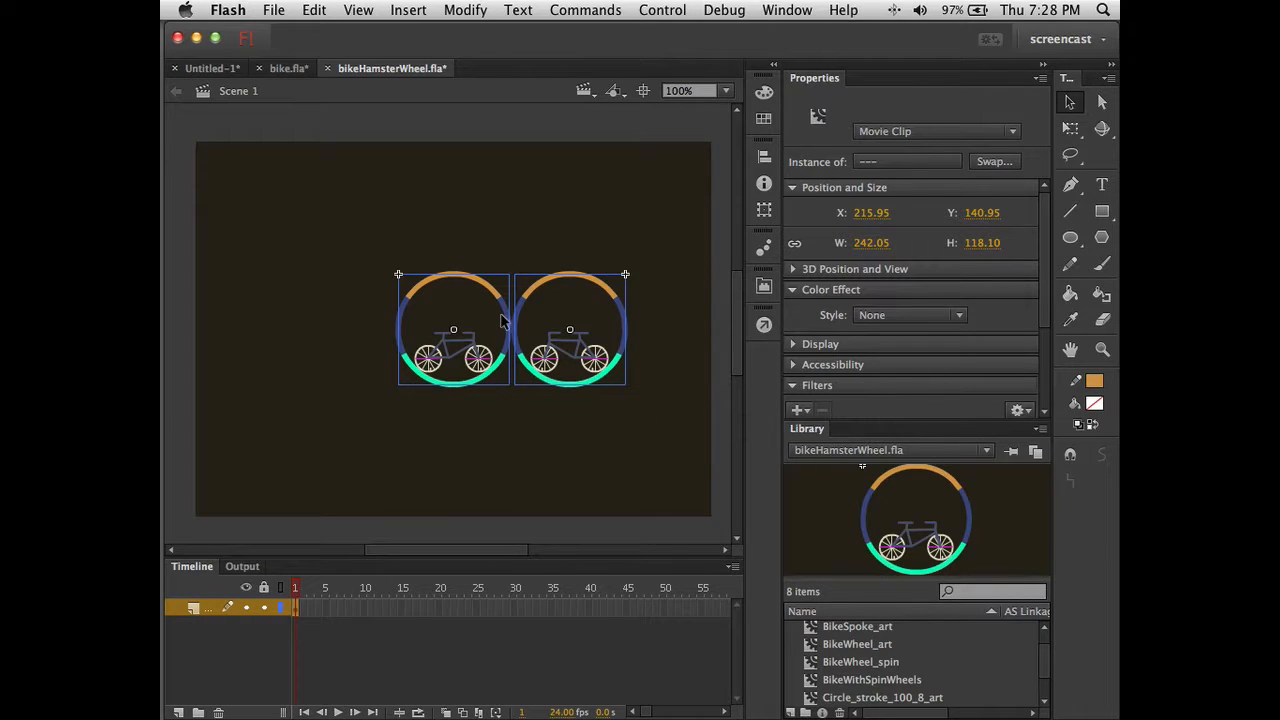
pyautogui.rightClick(505, 314)
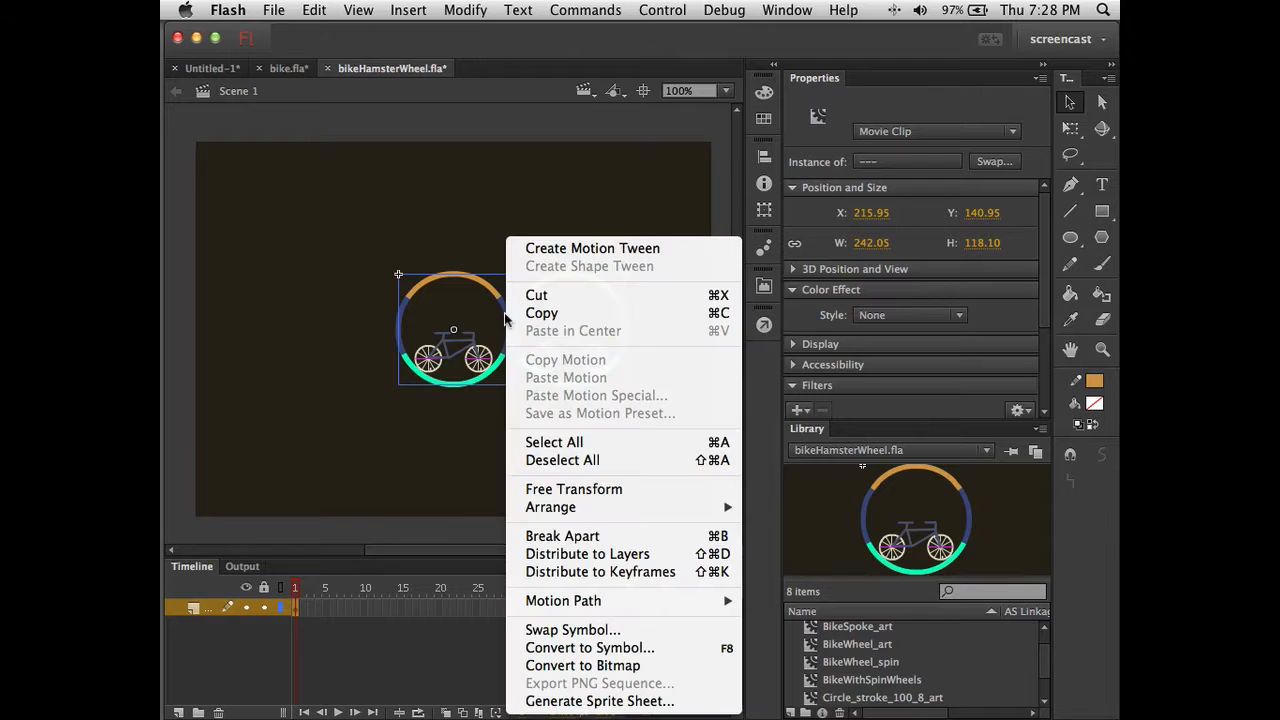
pyautogui.click(613, 649)
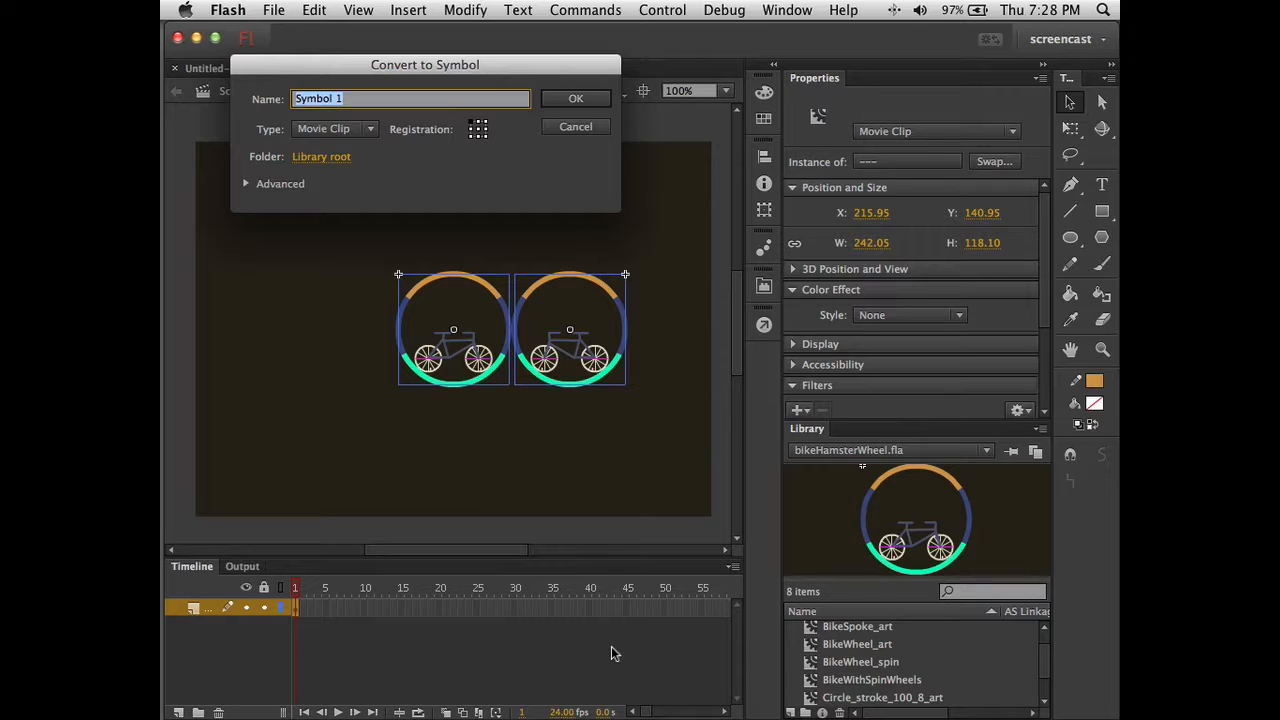
pyautogui.write('bikeLogo_two')
pyautogui.press('Return')
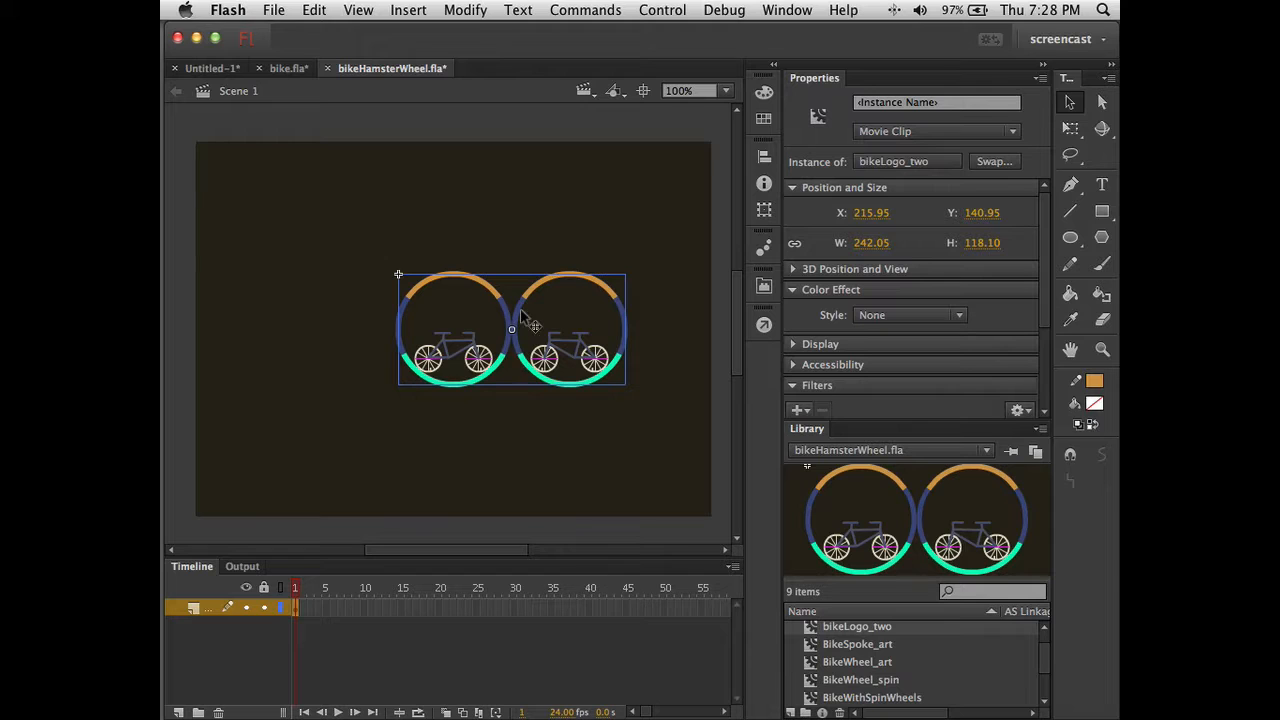
# Move the bikeLogo_two instance down and left to about X 192, Y 213, and test the movie
pyautogui.moveTo(520, 305); pyautogui.dragTo(500, 380)
pyautogui.press('super+Return')
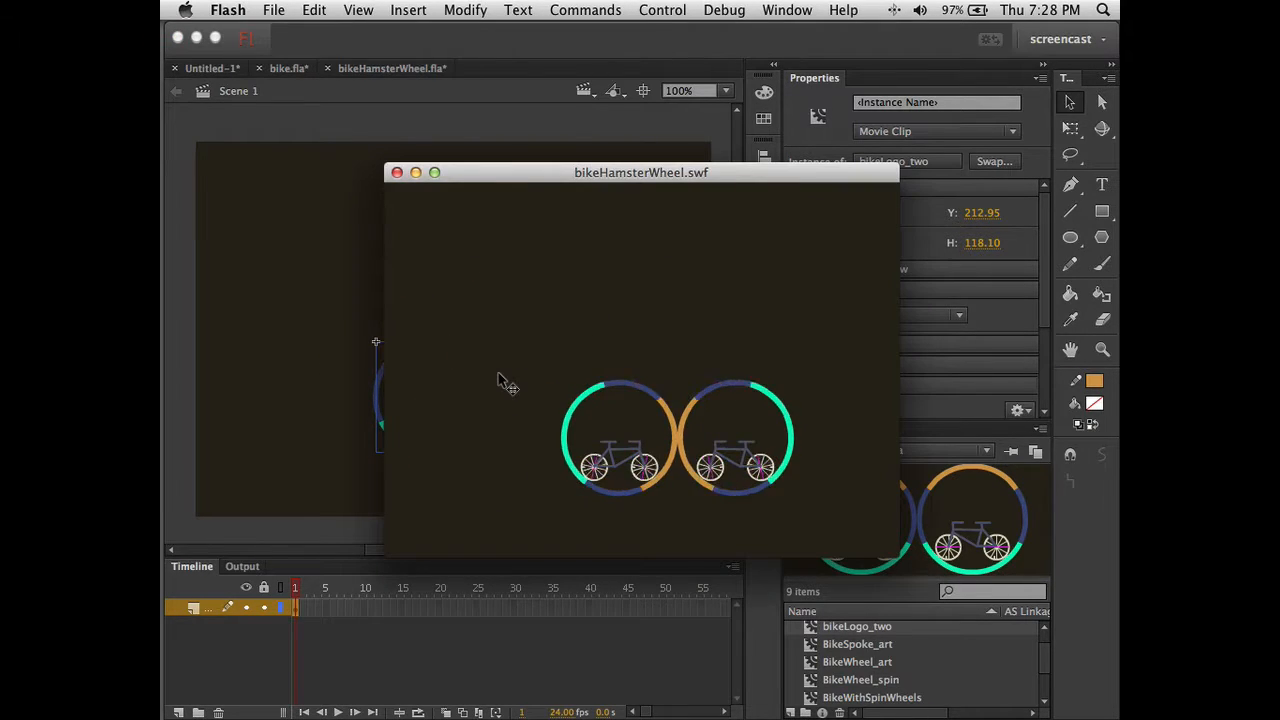
pyautogui.click(396, 172)
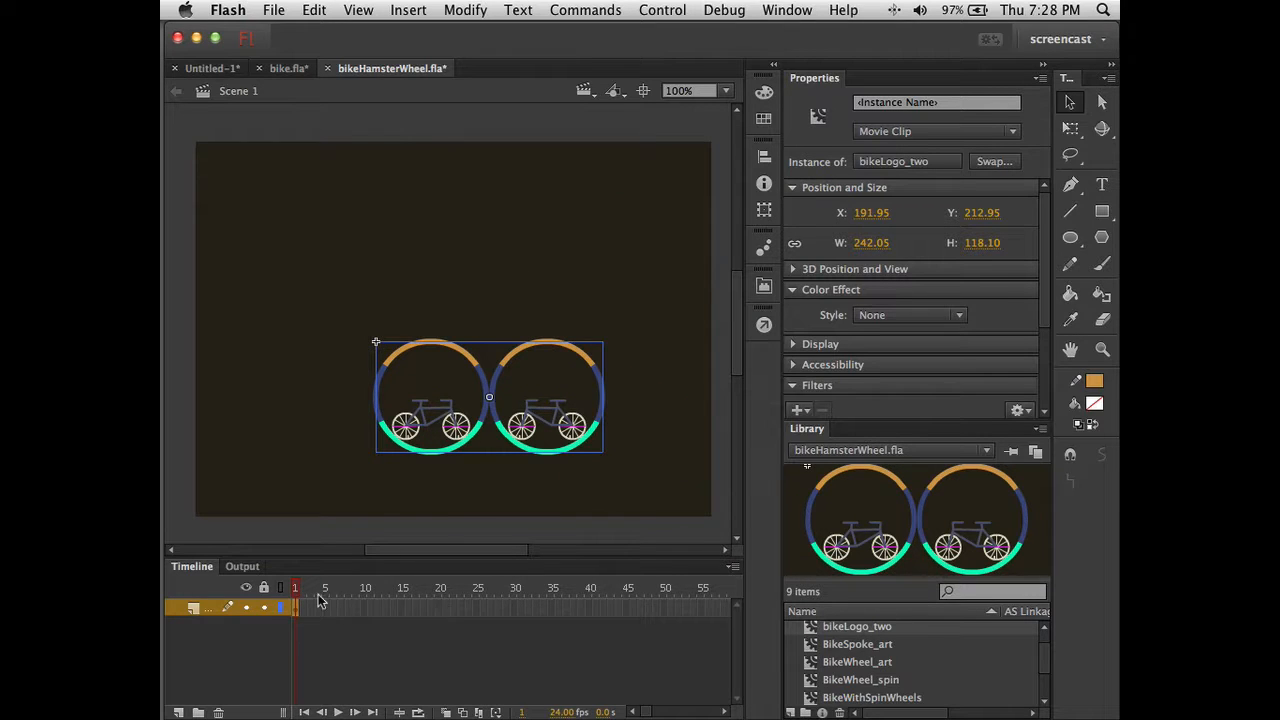
# Insert a keyframe at frame 21 of the main timeline's layer
pyautogui.click(446, 607)
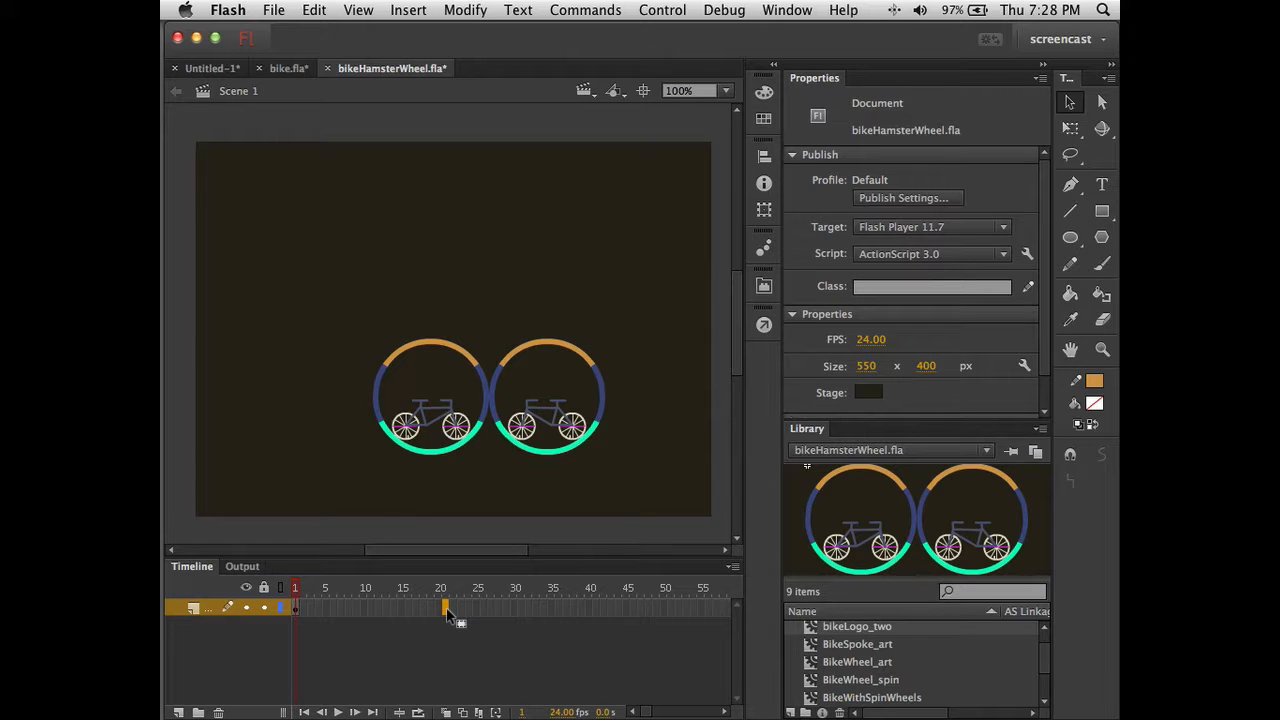
pyautogui.press('F6')
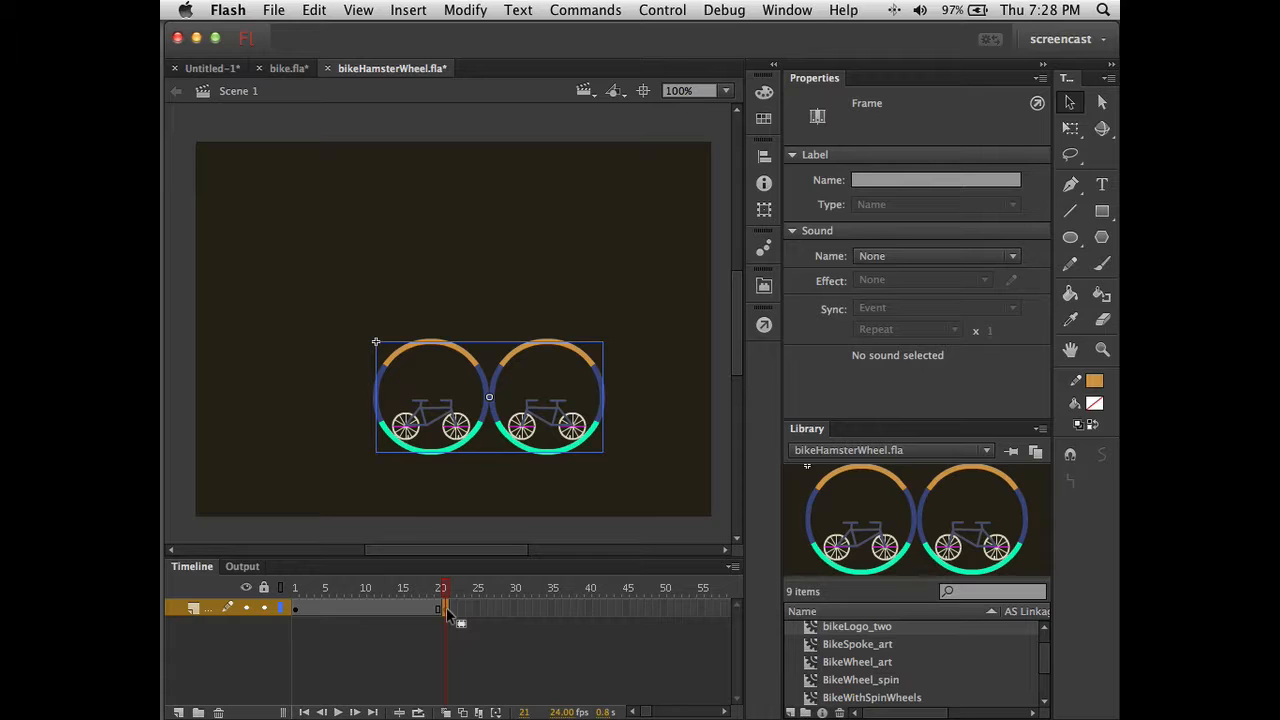
# Insert a keyframe at frame 31 and move the bikeLogo_two instance there to the stage's upper-left area, about X 13, Y 5
pyautogui.click(517, 607)
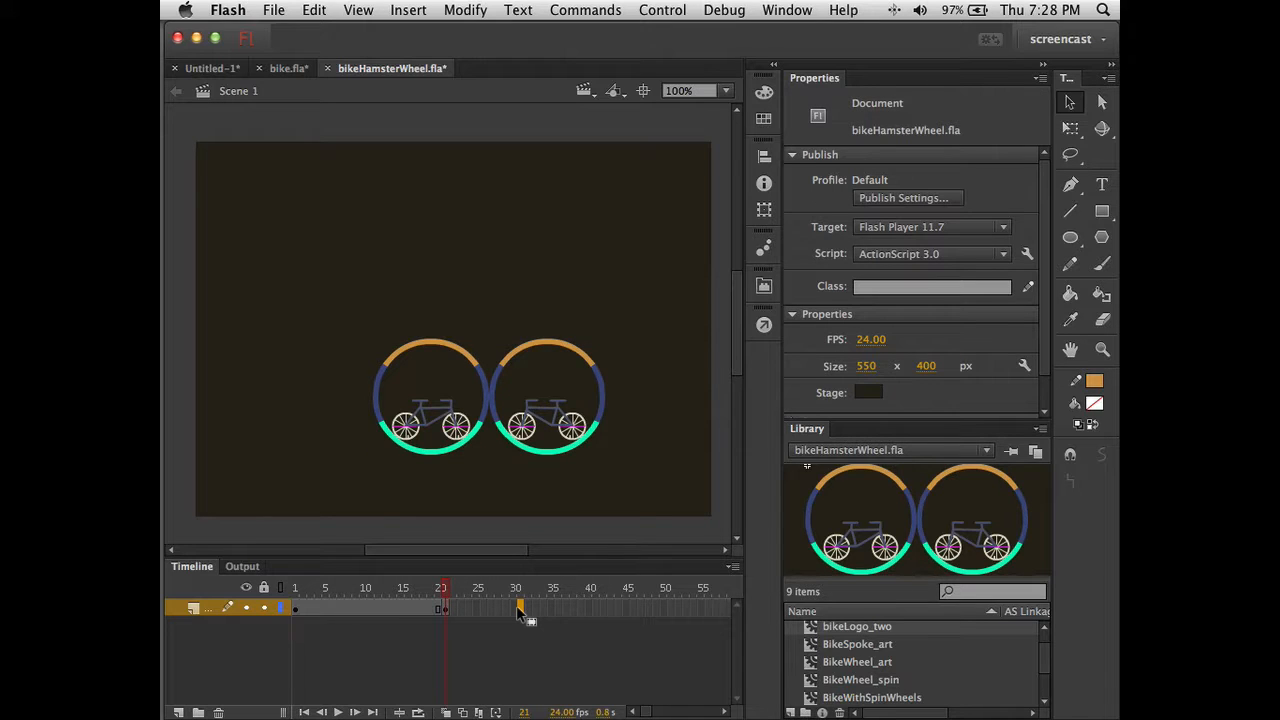
pyautogui.press('F6')
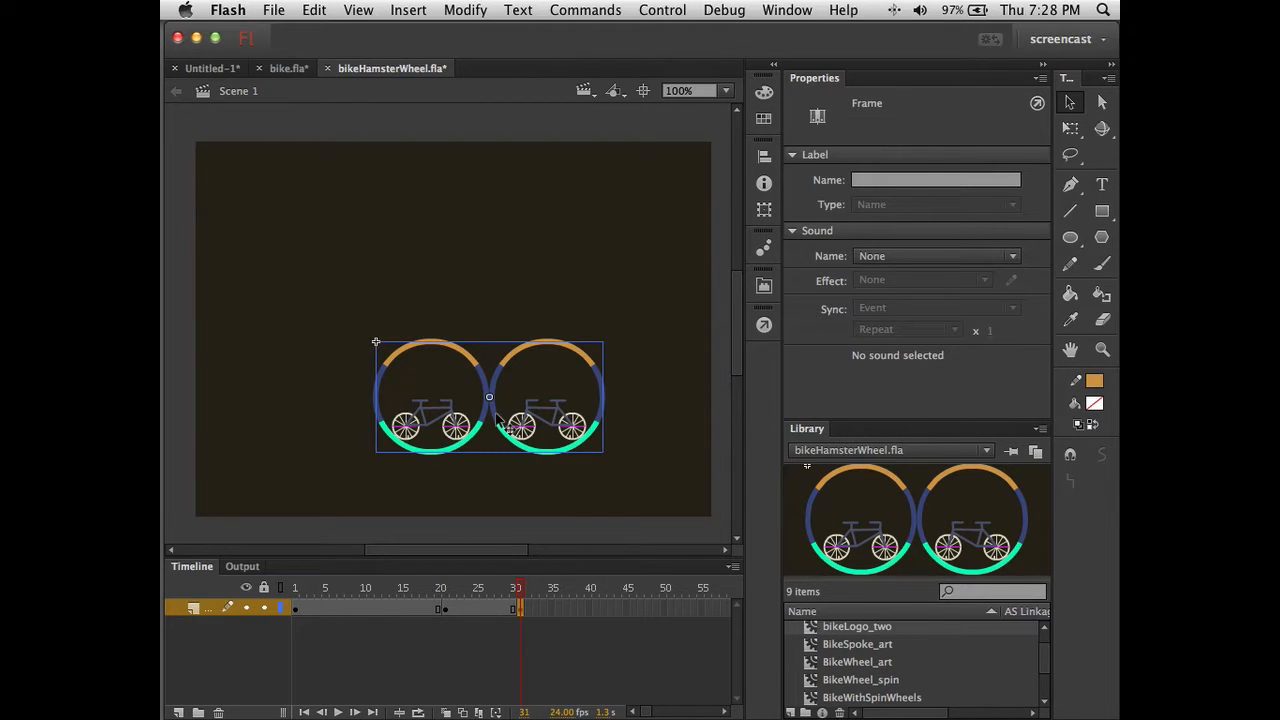
pyautogui.moveTo(498, 420); pyautogui.dragTo(330, 224)
# Scale the bikeLogo_two instance at frame 31 down to about 103 by 50 px and move it to about X 21, Y 10
pyautogui.press('q')
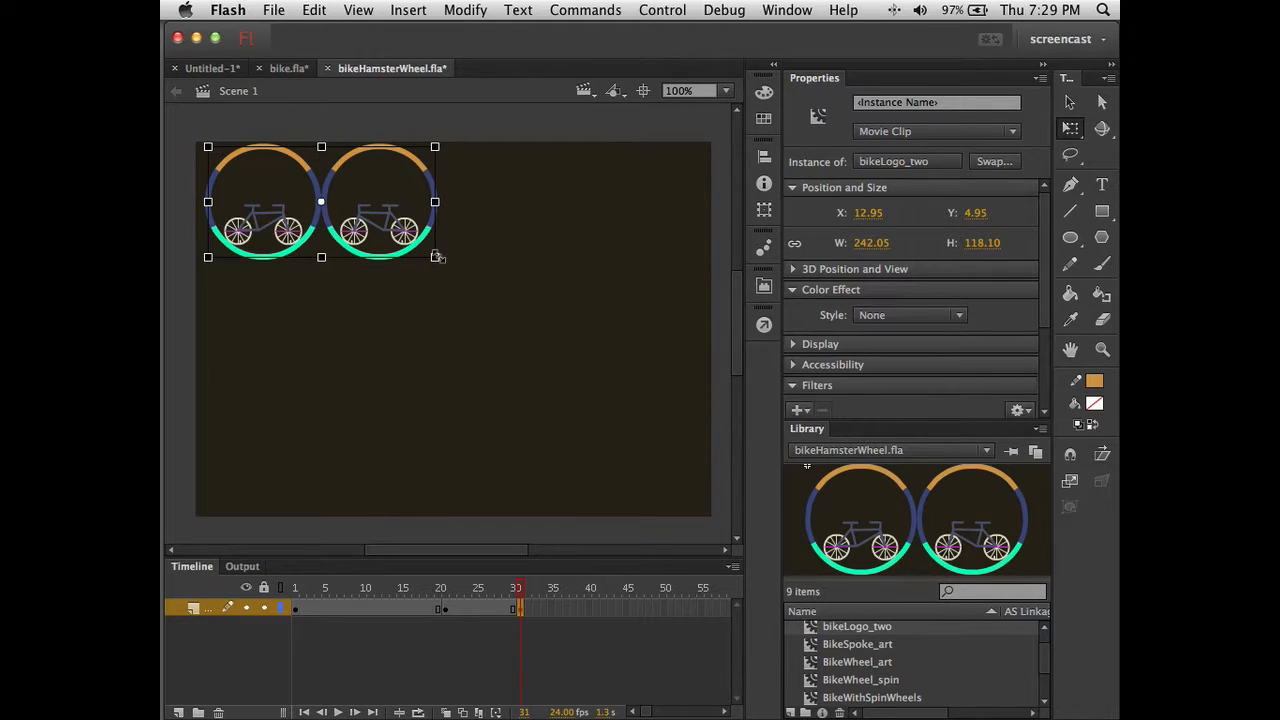
pyautogui.moveTo(437, 257); pyautogui.dragTo(391, 217)
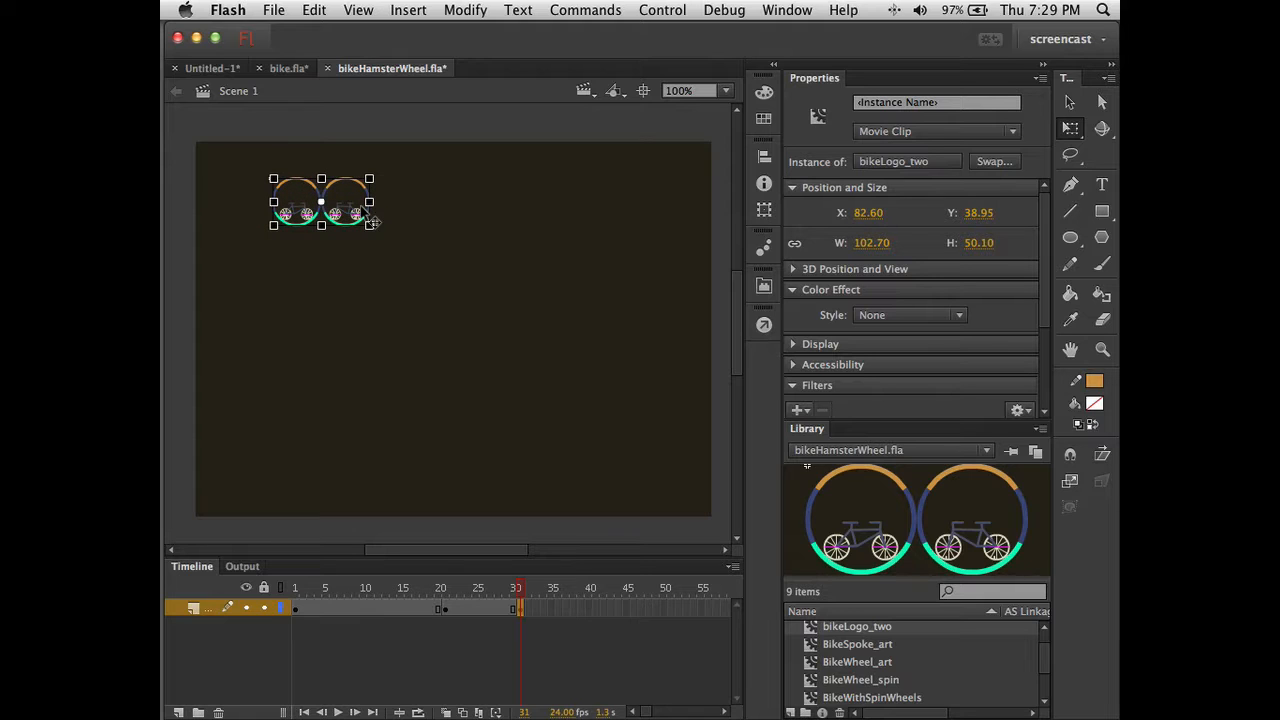
pyautogui.press('v')
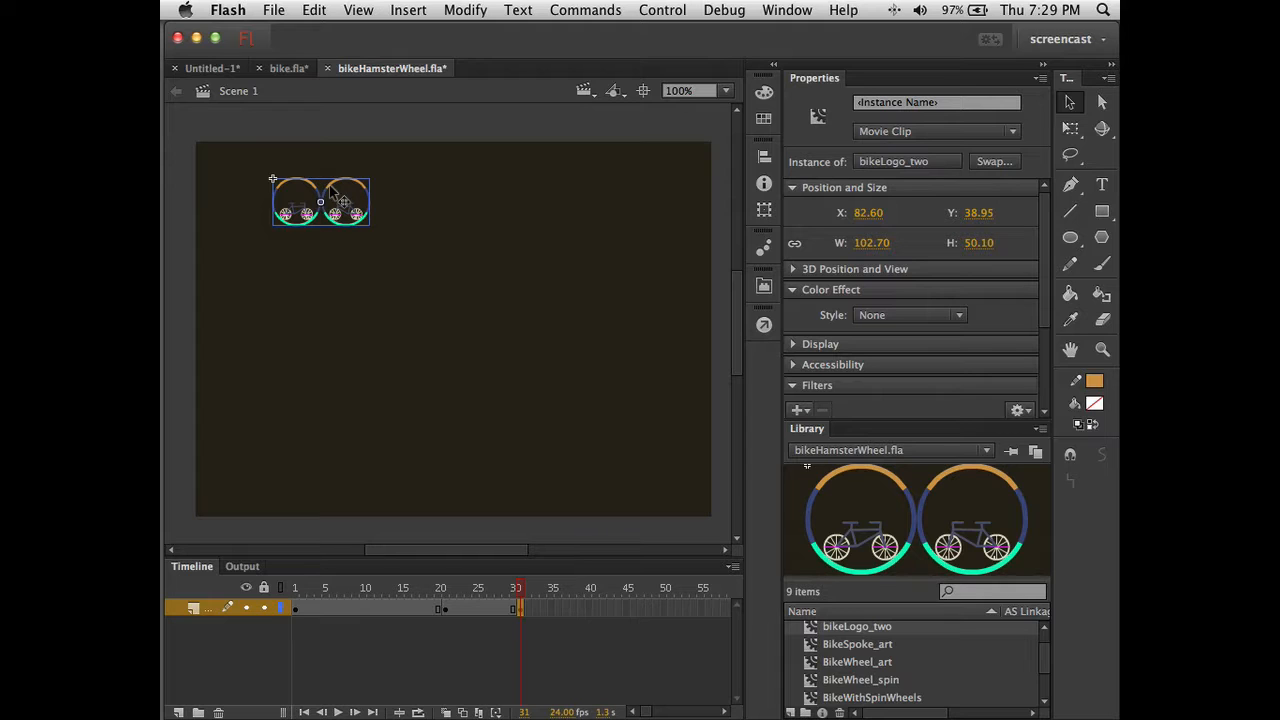
pyautogui.moveTo(331, 189); pyautogui.dragTo(273, 161)
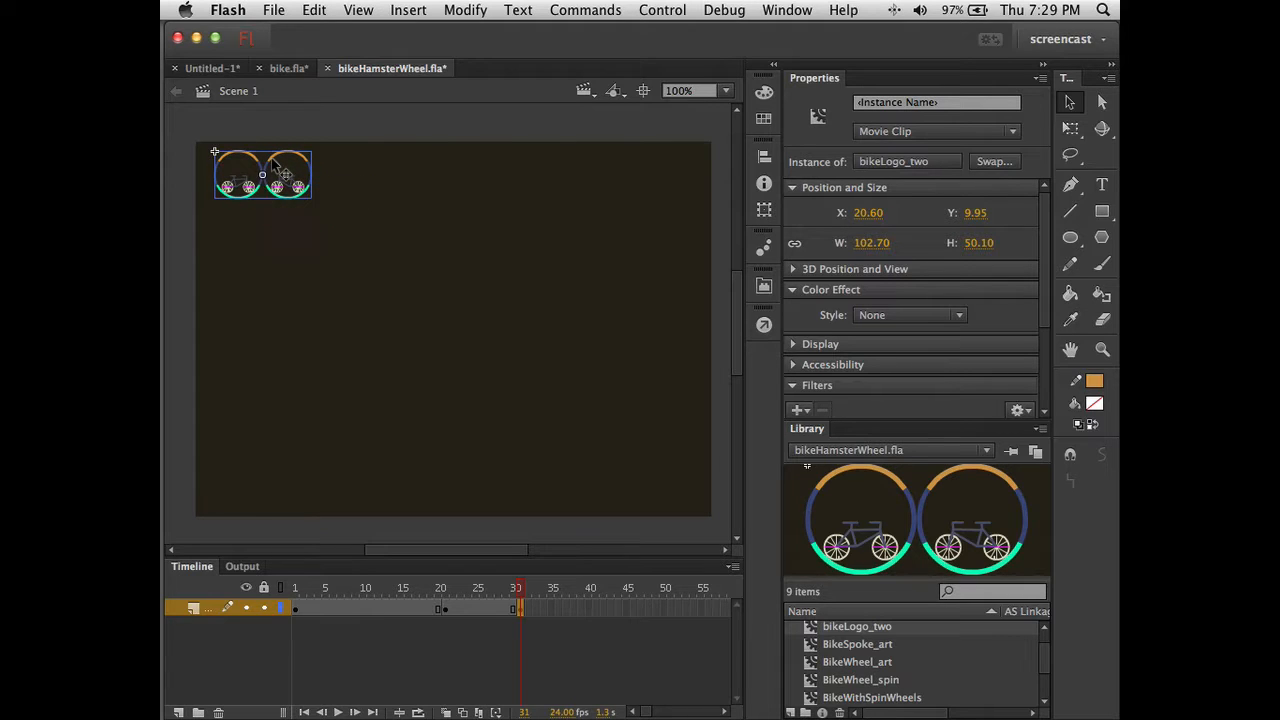
# Create a classic tween between the keyframes at frames 21 and 31 and set its ease to -100
pyautogui.click(473, 605)
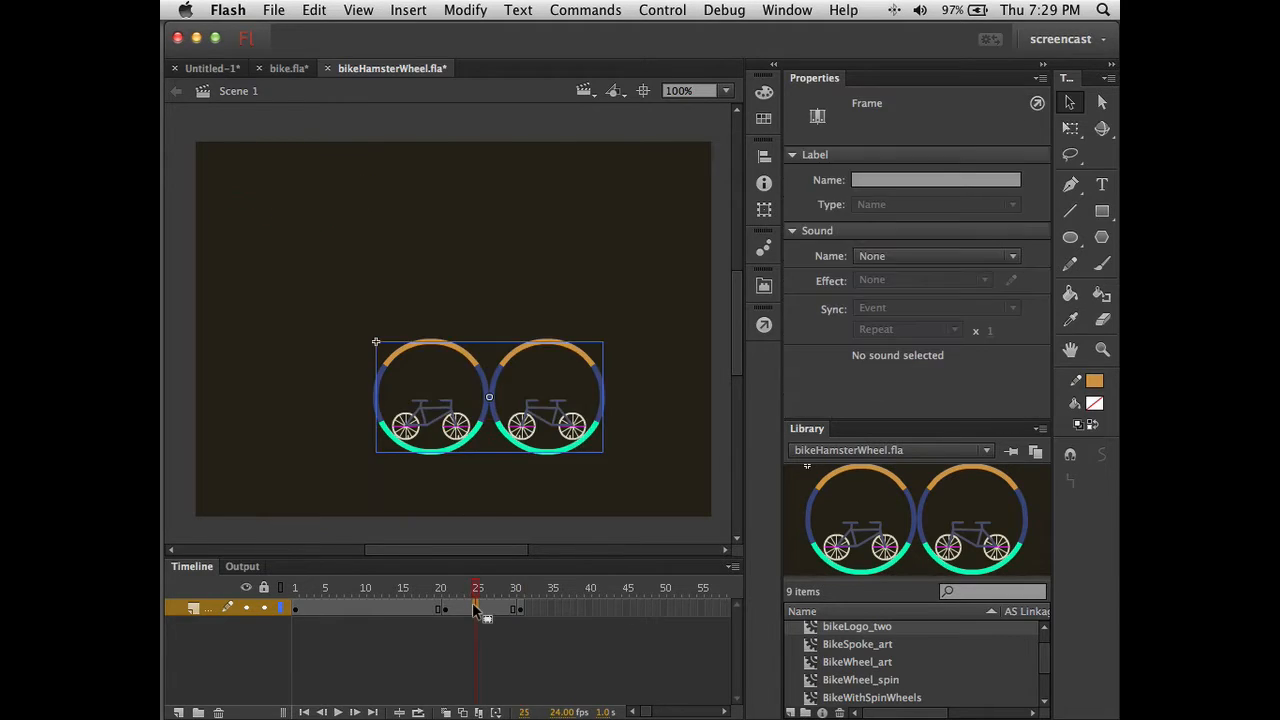
pyautogui.rightClick(473, 605)
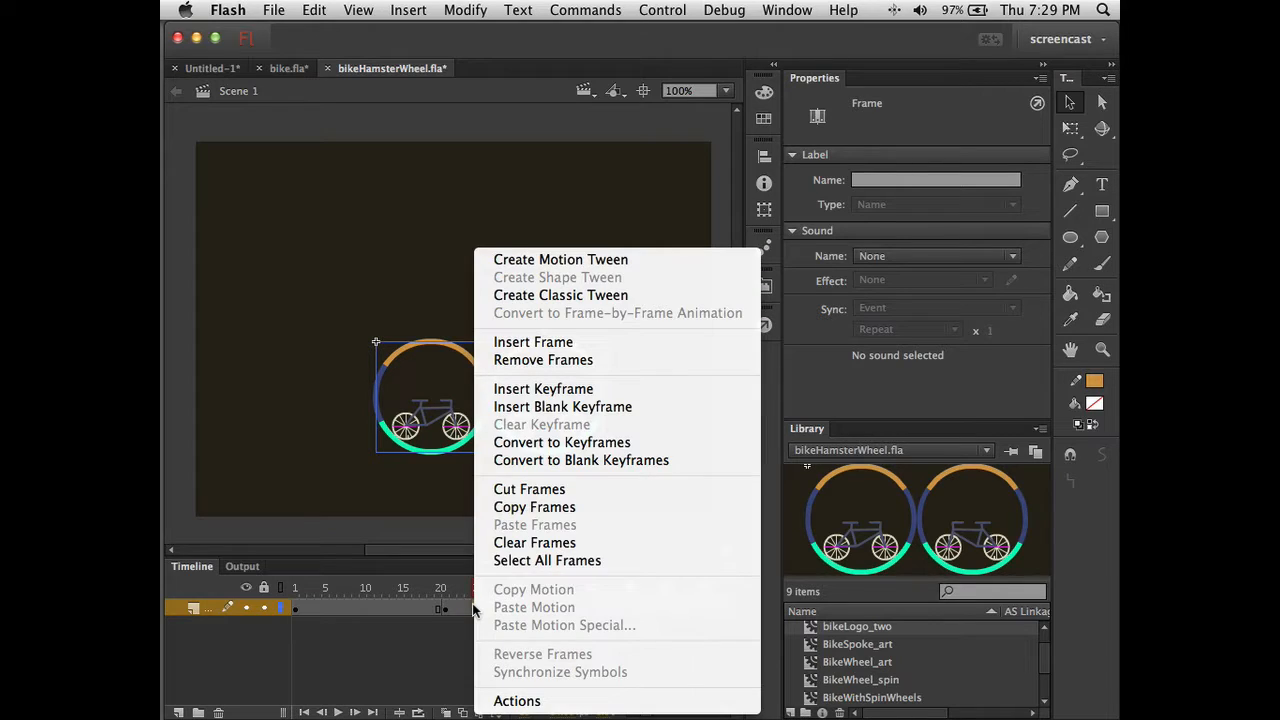
pyautogui.click(578, 295)
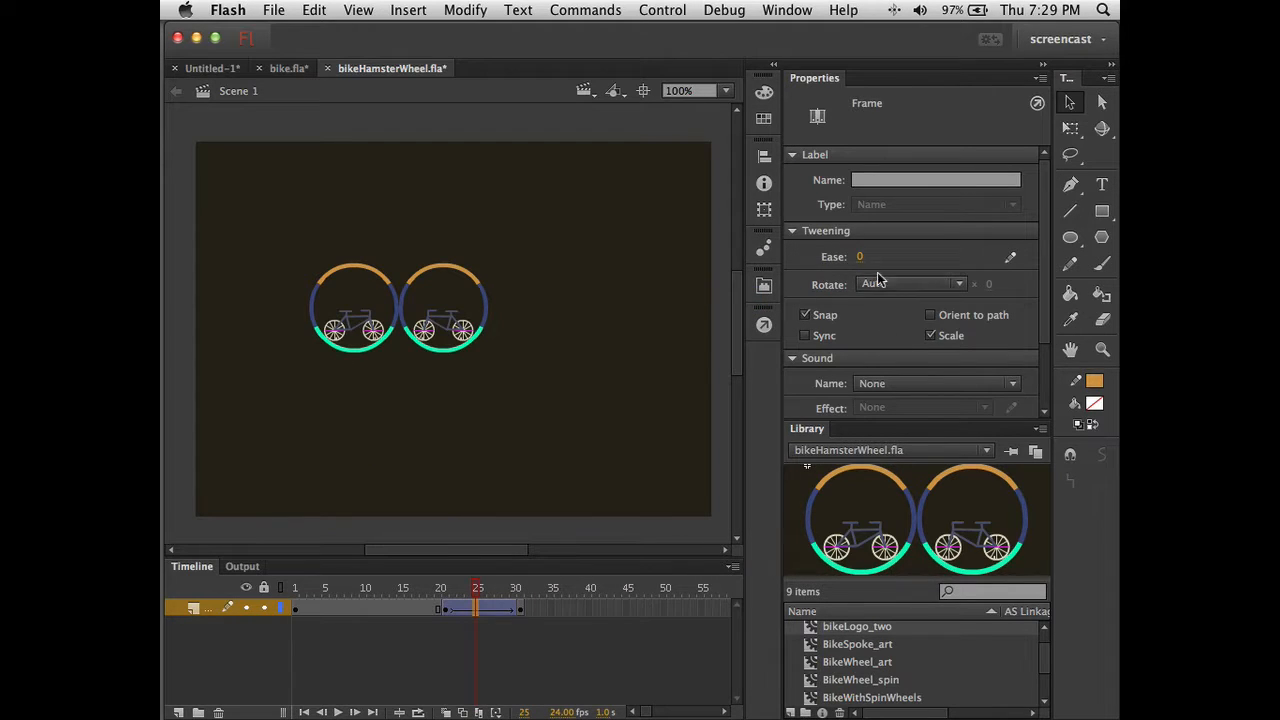
pyautogui.moveTo(860, 257); pyautogui.dragTo(730, 252)
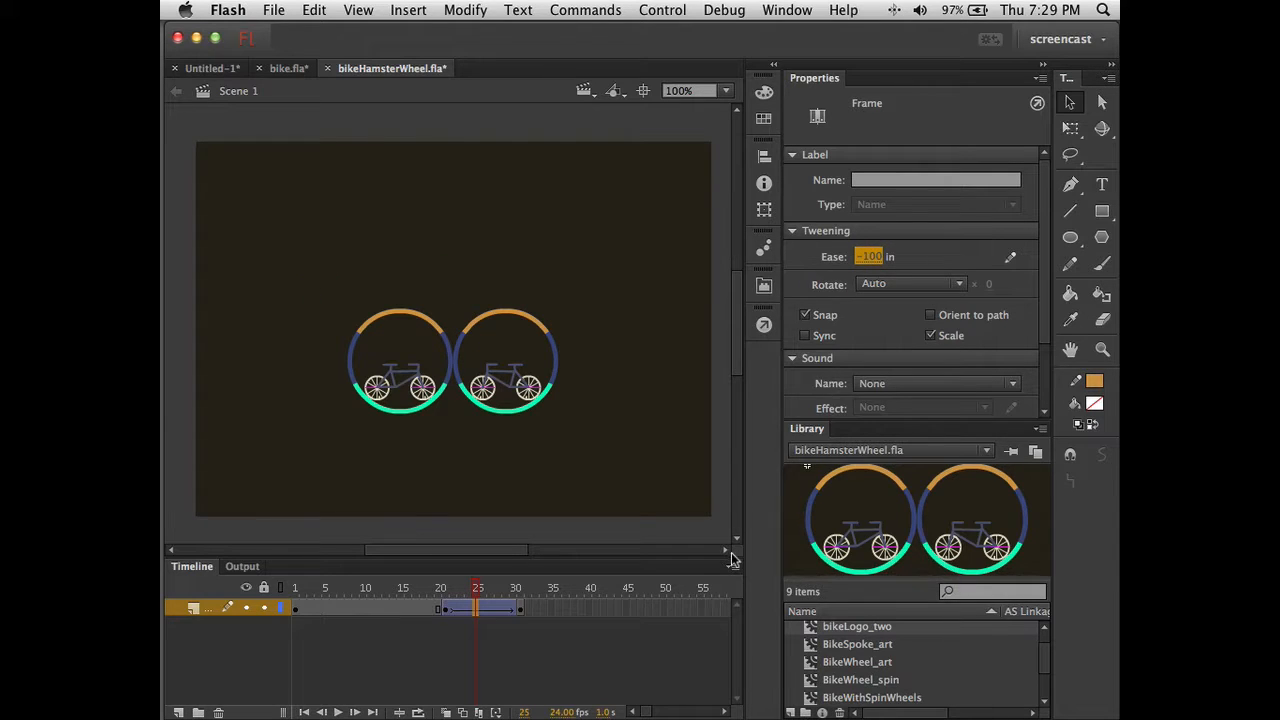
# Extend the layer's frames to frame 177 so the small logo holds after the tween
pyautogui.moveTo(645, 711); pyautogui.dragTo(660, 712)
pyautogui.click(672, 606)
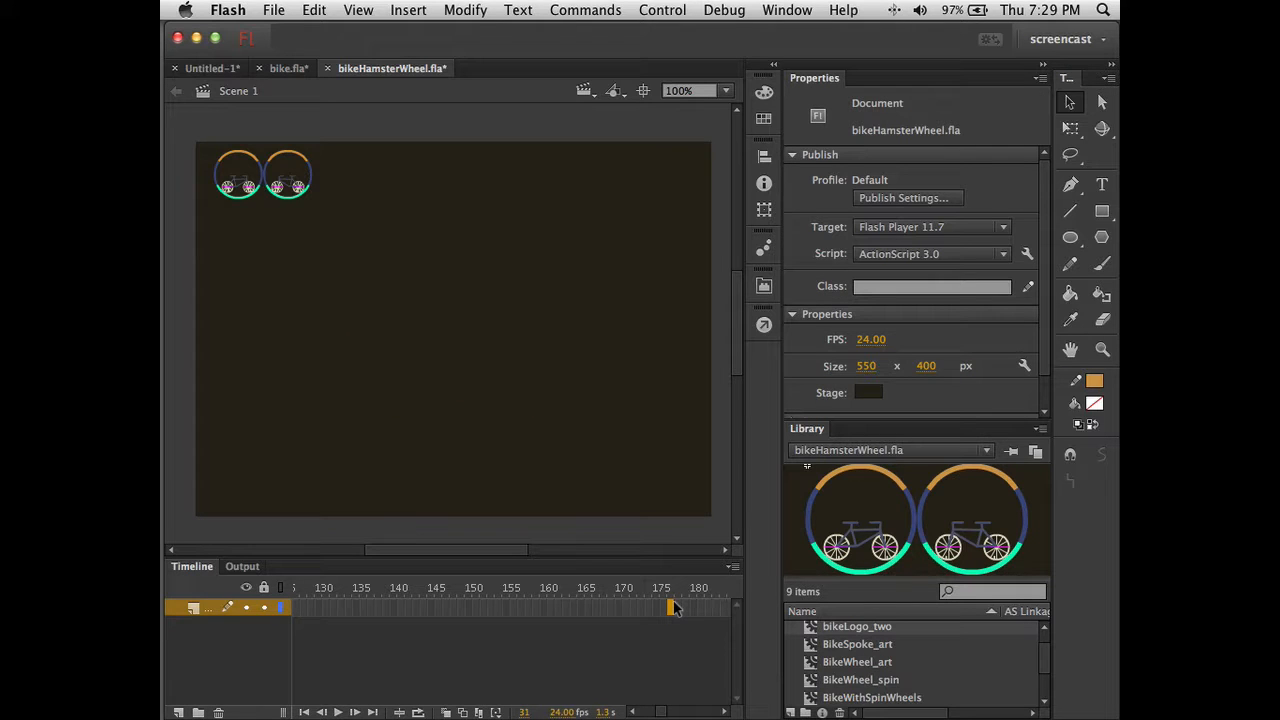
pyautogui.click(672, 607)
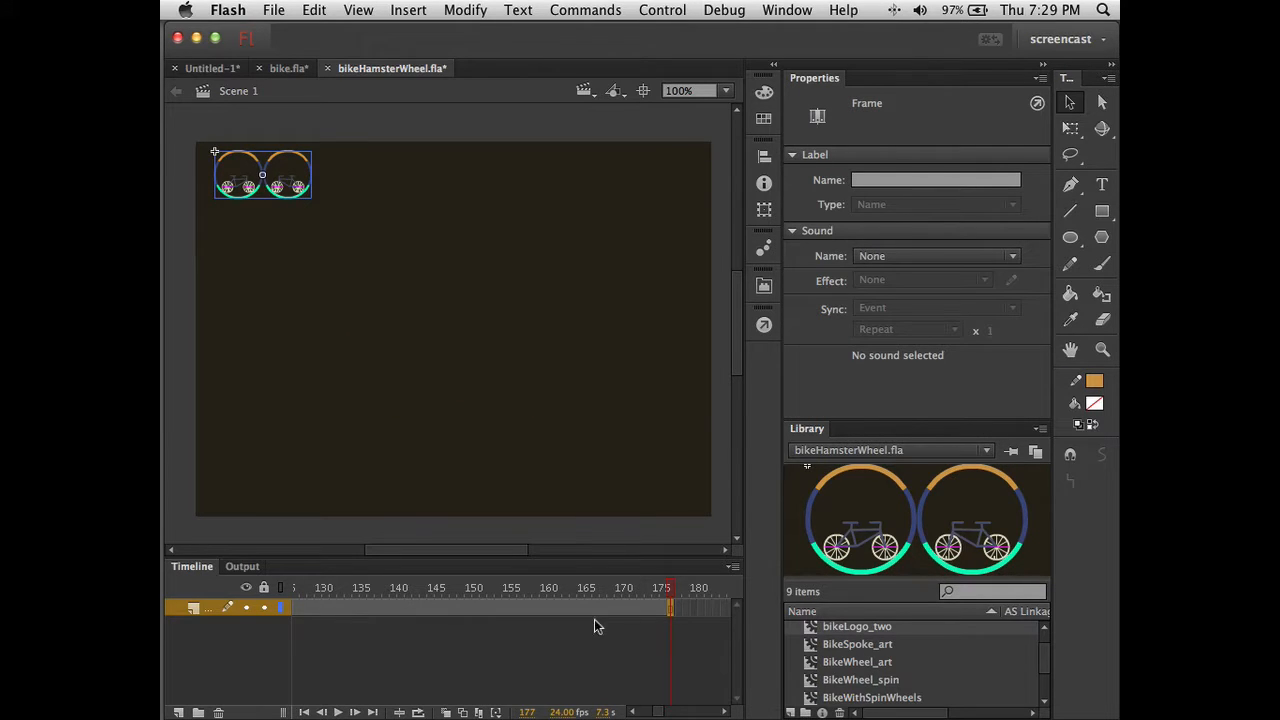
# Test the movie to check the logo's shrinking move into the corner, close the preview and deselect everything
pyautogui.press('super+Return')
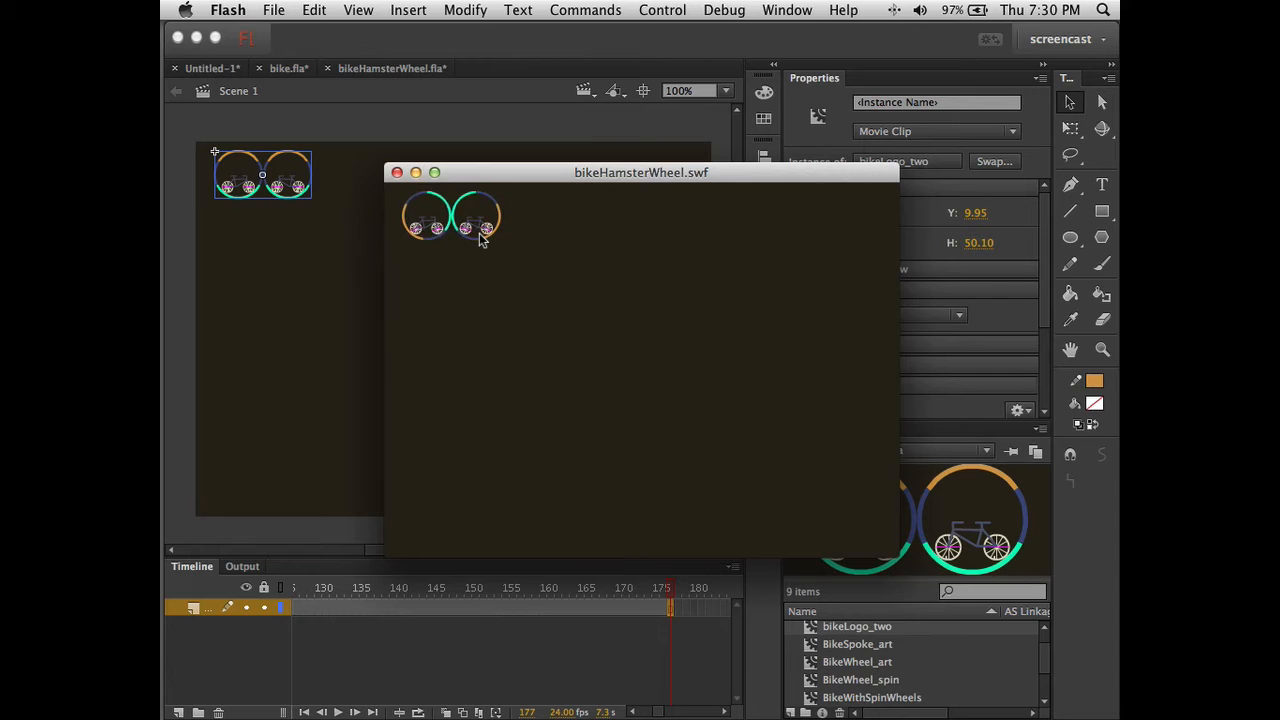
pyautogui.click(397, 173)
pyautogui.click(401, 654)
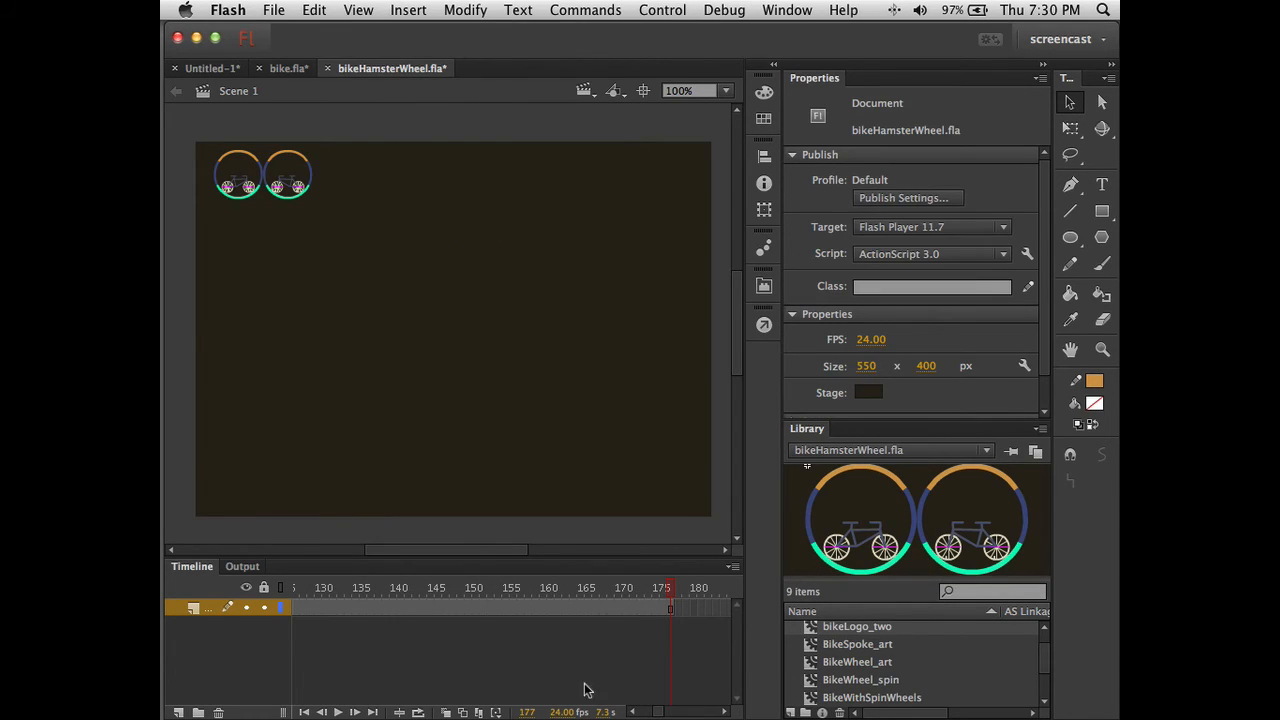